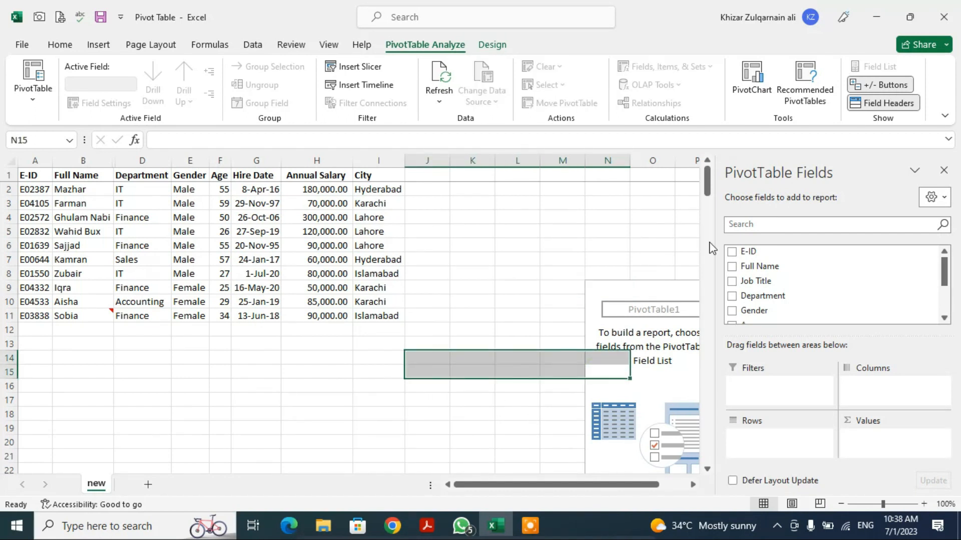
# - Undo the insertion of the empty PivotTable beside the employee data and deselect its placement range
pyautogui.click(944, 170)
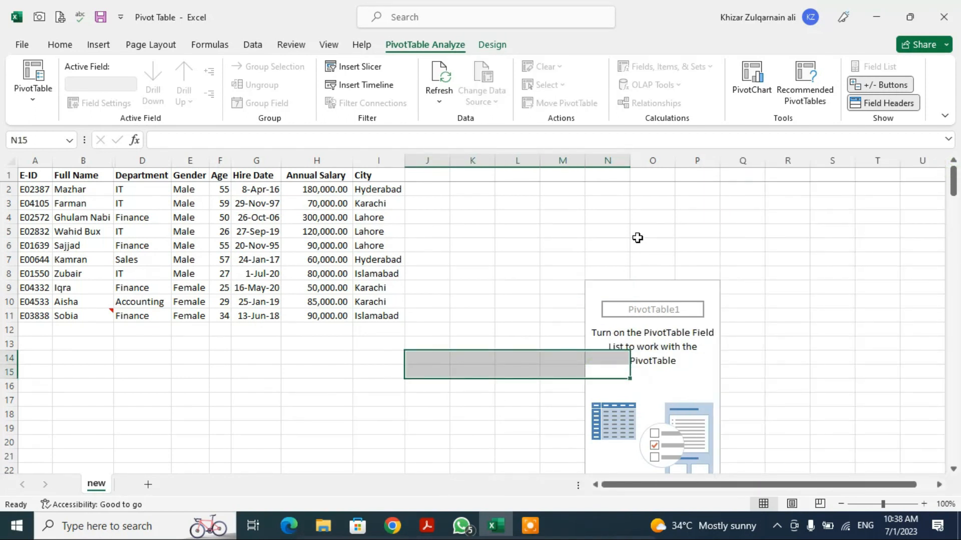
pyautogui.hotkey('ctrl', 'z')
pyautogui.click(576, 263)
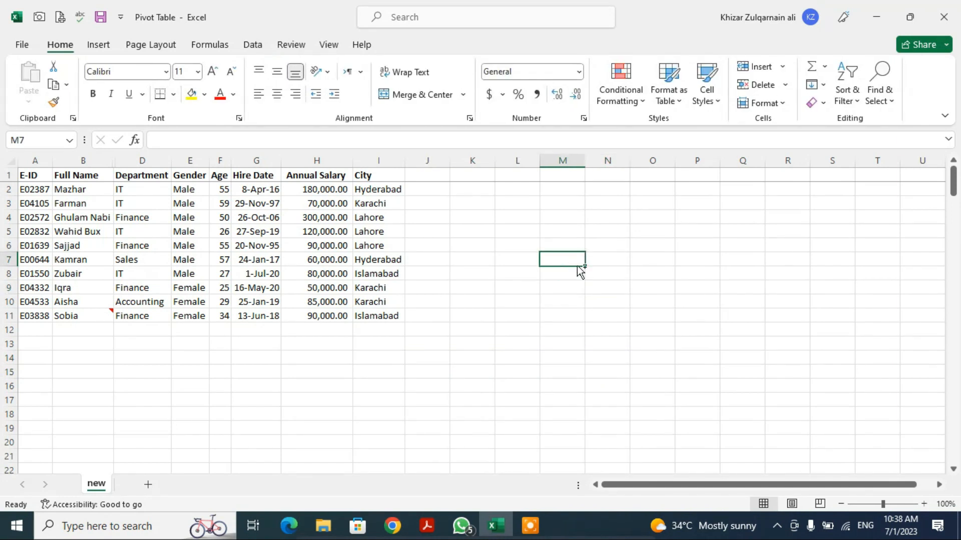
# - Insert a PivotTable from the employee data range A1:I11 on a new worksheet
pyautogui.hotkey('ctrl', 'Home')
pyautogui.hotkey('ctrl', 'a')
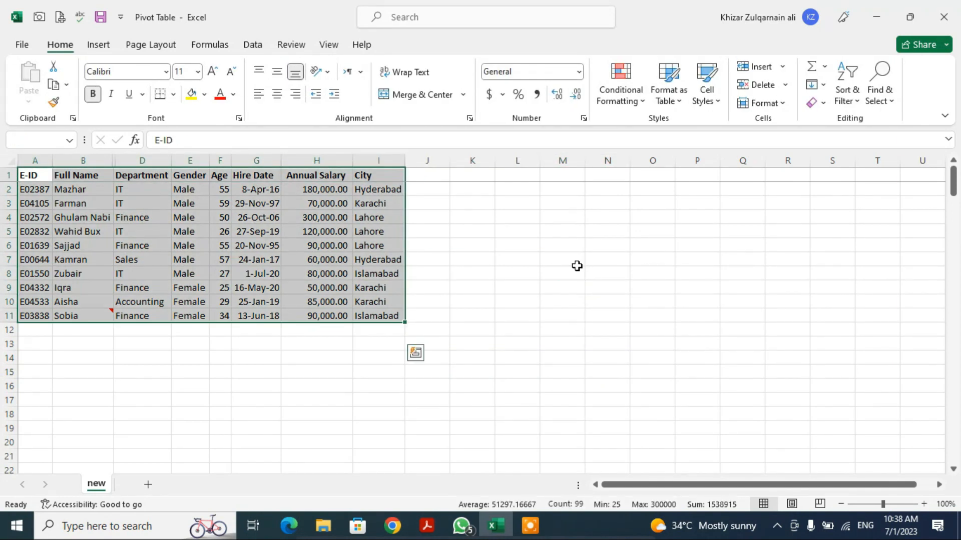
pyautogui.hotkey('alt', 'n')
pyautogui.press('v')
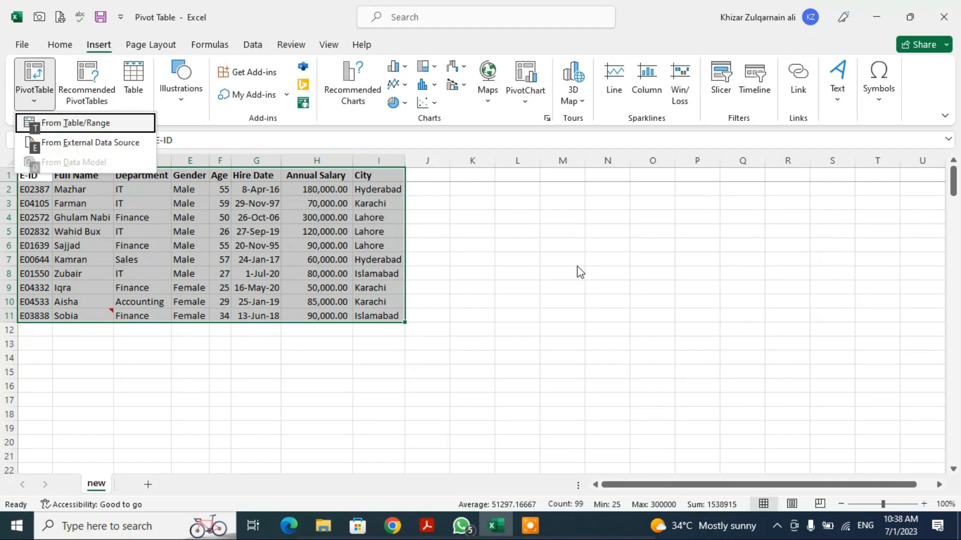
pyautogui.press('t')
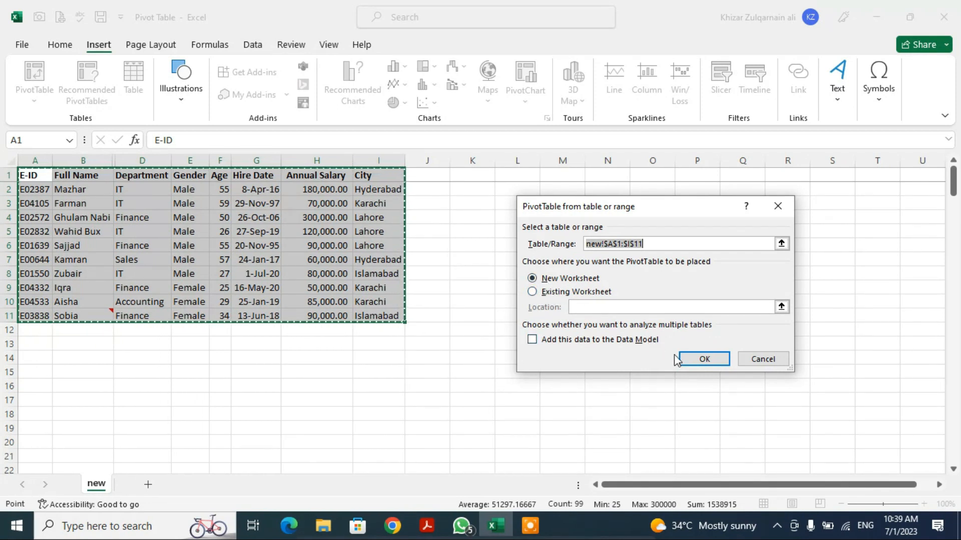
pyautogui.click(703, 360)
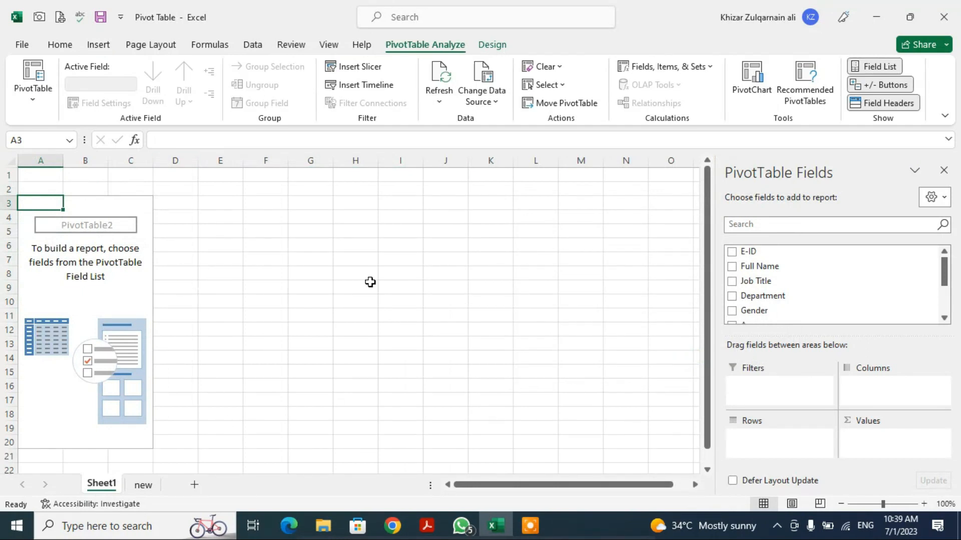
# - Return to the "new" sheet and select the whole employee table A1:I11
pyautogui.click(481, 275)
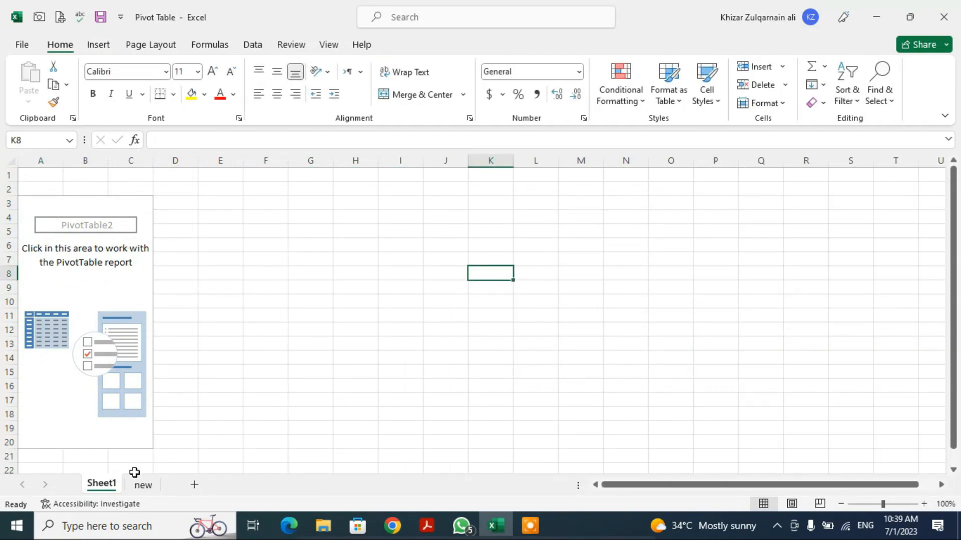
pyautogui.click(142, 484)
pyautogui.click(533, 286)
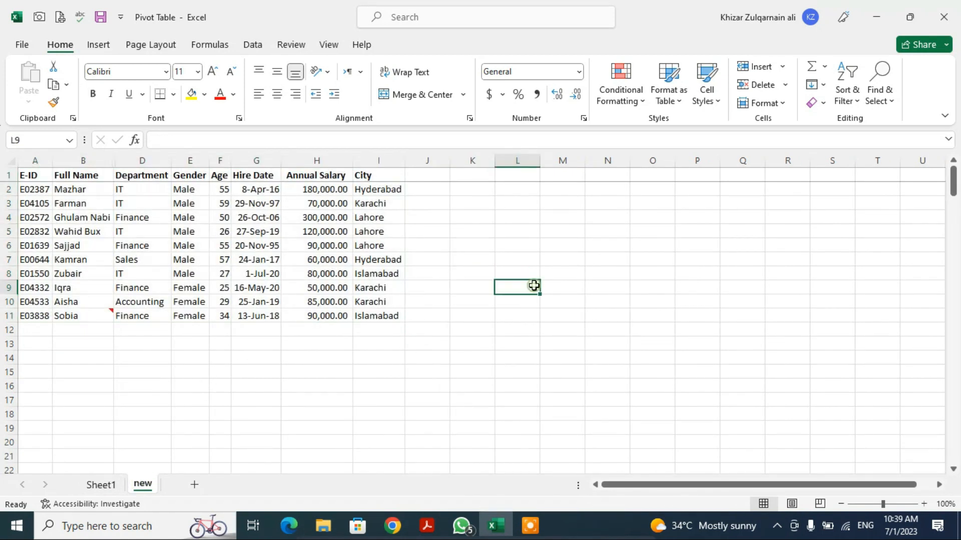
pyautogui.hotkey('ctrl', 'Left')
pyautogui.hotkey('ctrl', 'Home')
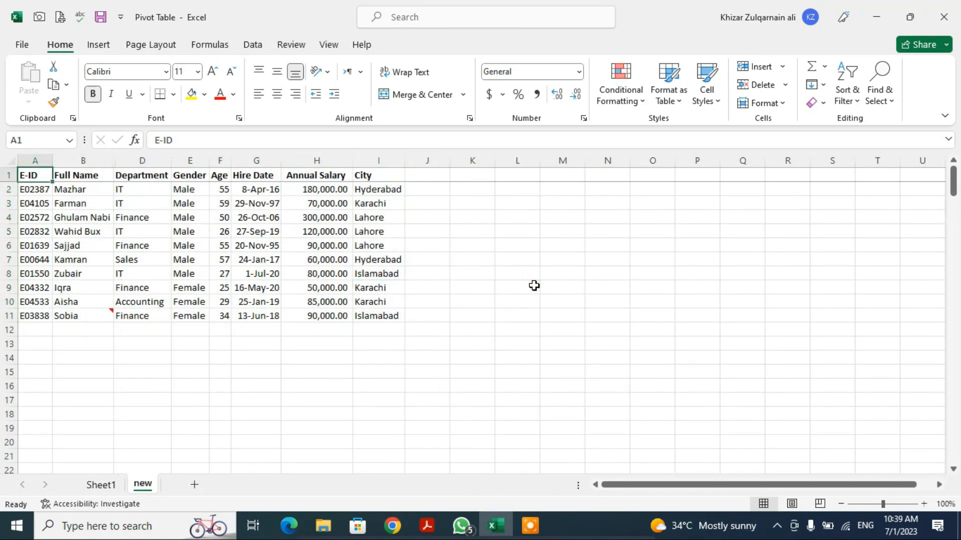
pyautogui.hotkey('ctrl', 'shift', 'Right')
pyautogui.hotkey('ctrl', 'shift', 'Down')
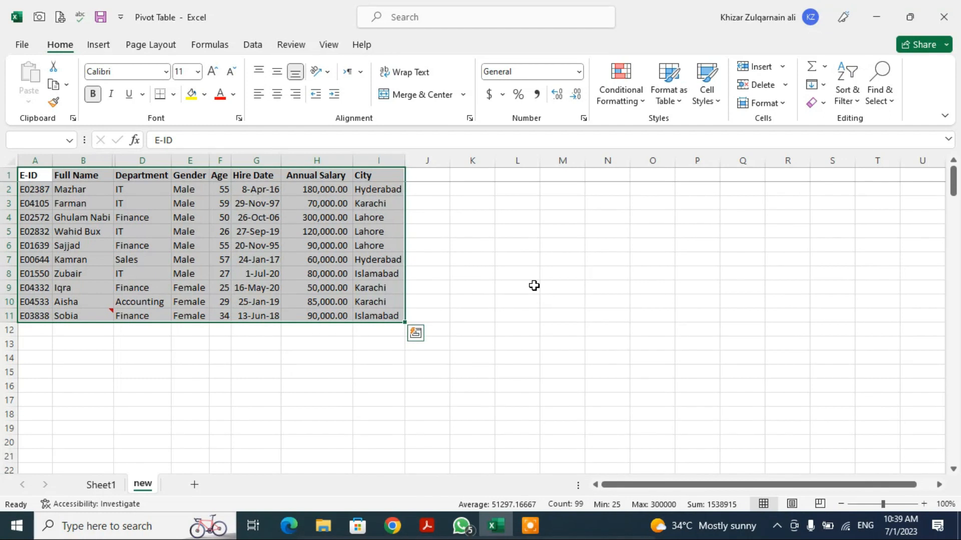
# - Examine the numeric columns by selecting the Age entries F2:F11 and the Annual Salary entries H2:H11
pyautogui.press('Right')
pyautogui.hotkey('ctrl', 'Right')
pyautogui.press('Down')
pyautogui.press('Left')
pyautogui.press('Left')
pyautogui.press('Left')
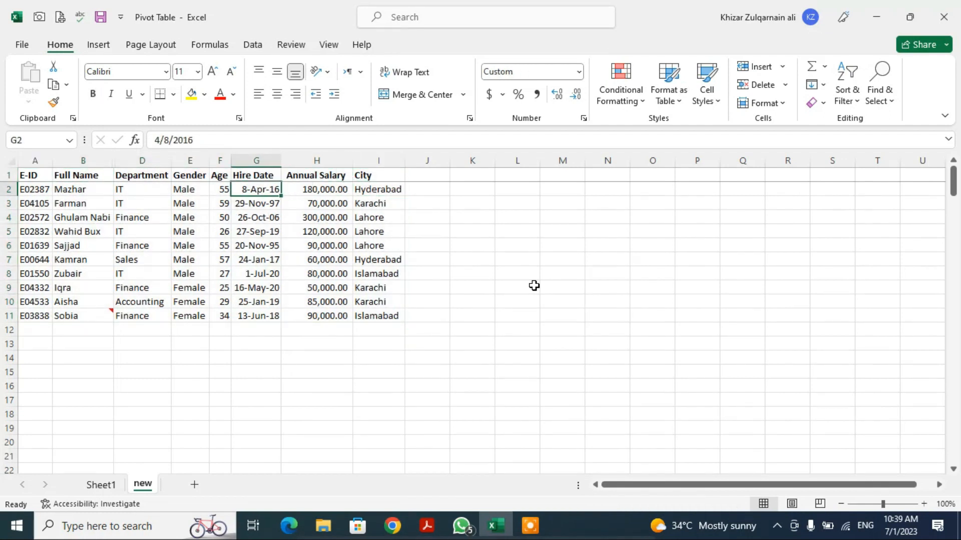
pyautogui.hotkey('ctrl', 'shift', 'Down')
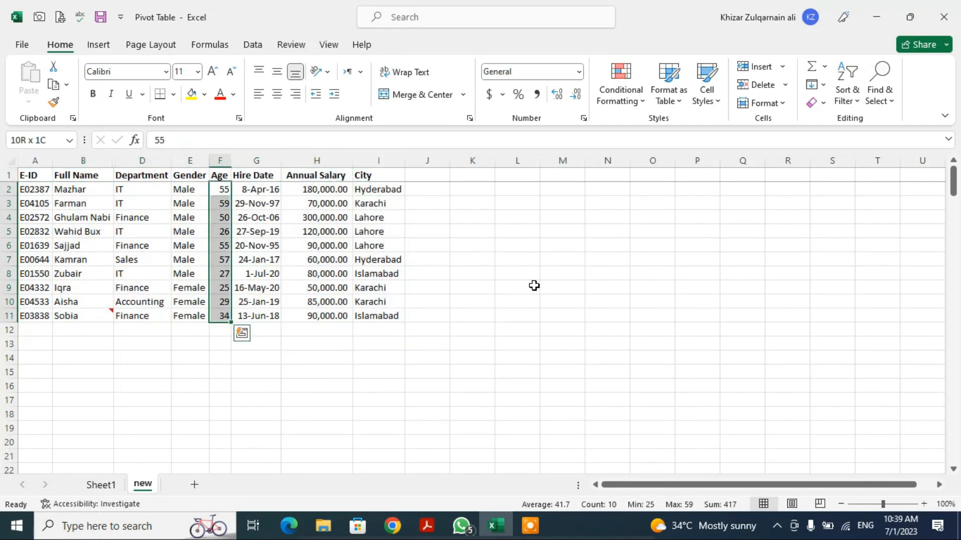
pyautogui.press('Right')
pyautogui.press('Right')
pyautogui.hotkey('ctrl', 'shift', 'Down')
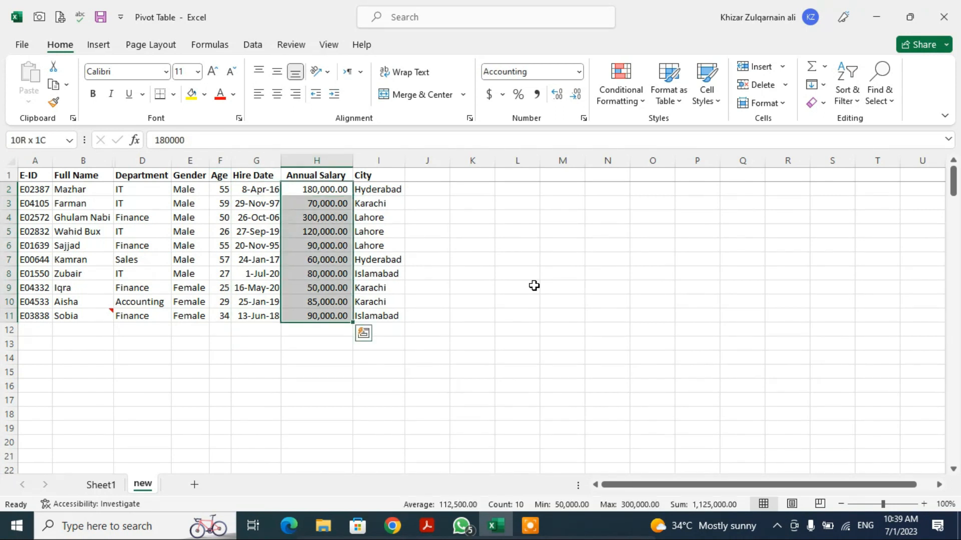
# - Look across the first employee record and select the City entries I2:I11
pyautogui.press('Left')
pyautogui.press('Left')
pyautogui.press('Left')
pyautogui.press('Left')
pyautogui.press('Left')
pyautogui.press('Right')
pyautogui.press('Right')
pyautogui.press('Right')
pyautogui.press('Right')
pyautogui.press('Right')
pyautogui.press('Right')
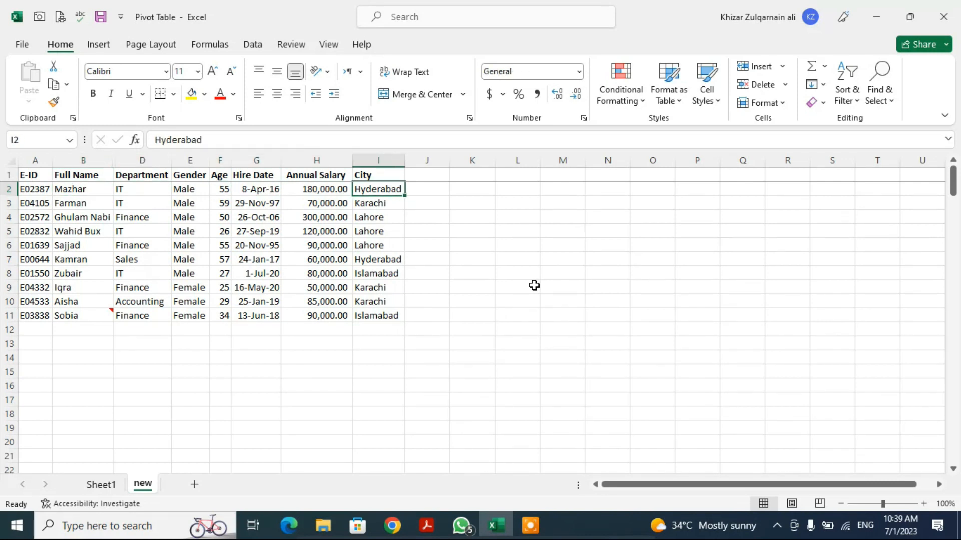
pyautogui.hotkey('ctrl', 'shift', 'Down')
pyautogui.press('Up')
pyautogui.press('Down')
pyautogui.hotkey('ctrl', 'shift', 'Down')
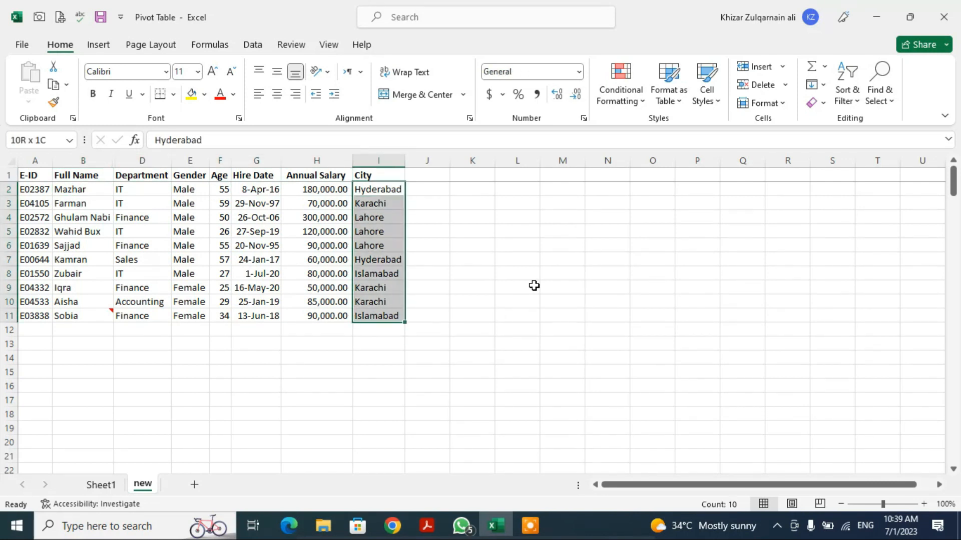
# - Check the space below the Annual Salary column and reselect the full data range A1:I11
pyautogui.press('Left')
pyautogui.hotkey('ctrl', 'Down')
pyautogui.press('Down')
pyautogui.press('Down')
pyautogui.press('Down')
pyautogui.press('Up')
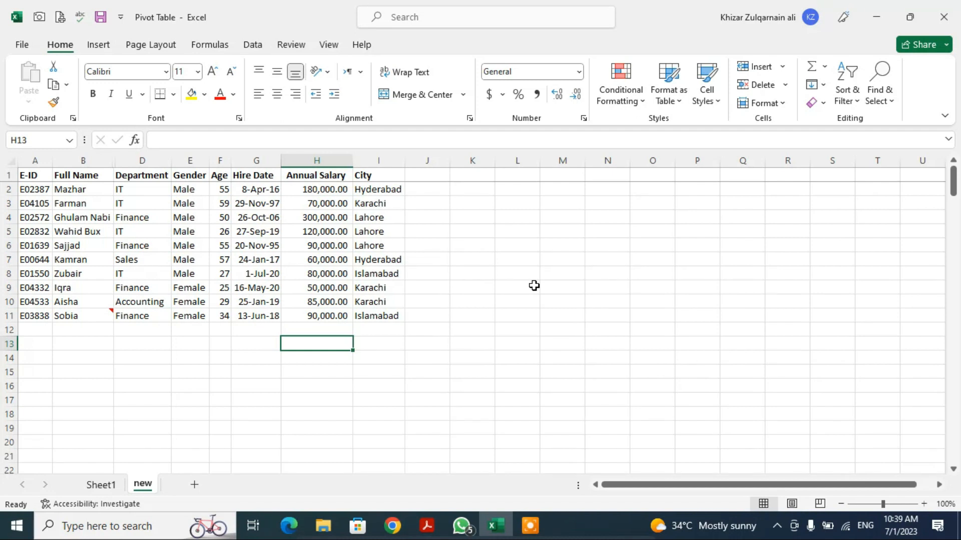
pyautogui.hotkey('ctrl', 'Left')
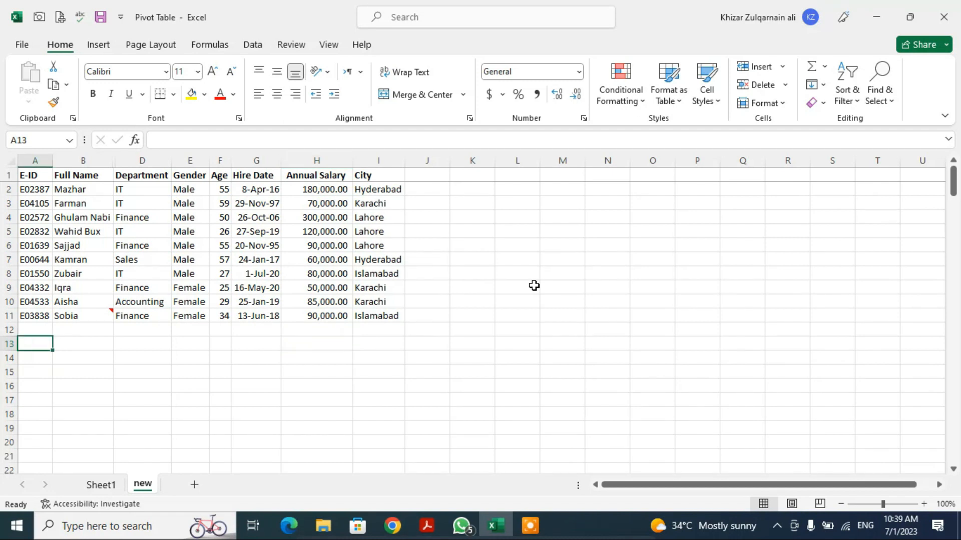
pyautogui.hotkey('ctrl', 'Up')
pyautogui.hotkey('ctrl', 'Up')
pyautogui.hotkey('ctrl', 'shift', 'Right')
pyautogui.hotkey('ctrl', 'shift', 'Down')
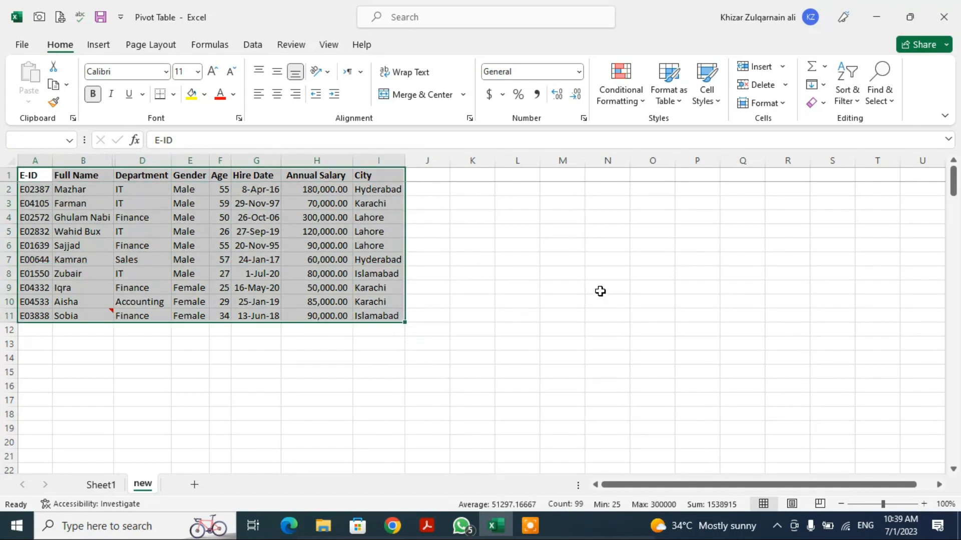
# - Compare the PivotTable field list on Sheet1 with the header row A1:I1 of the "new" sheet
pyautogui.click(103, 485)
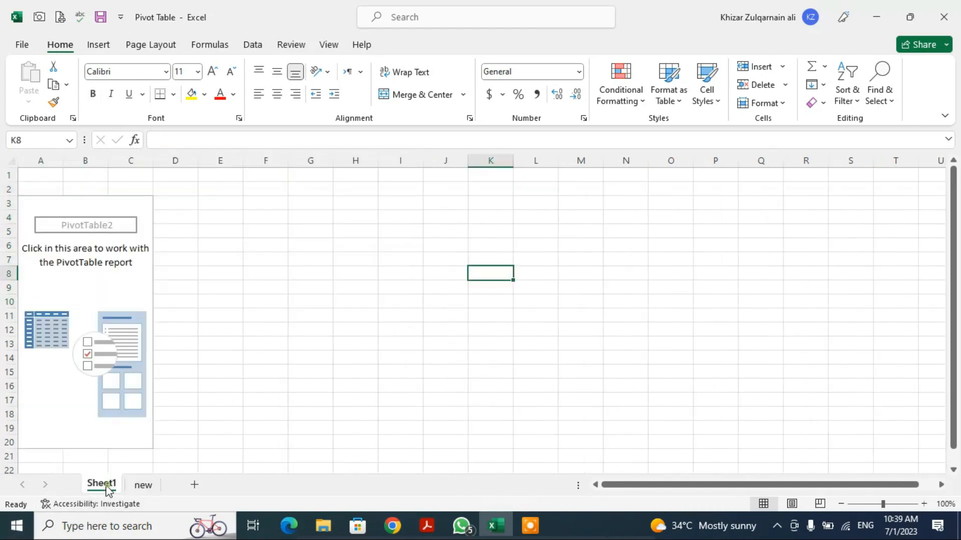
pyautogui.click(104, 285)
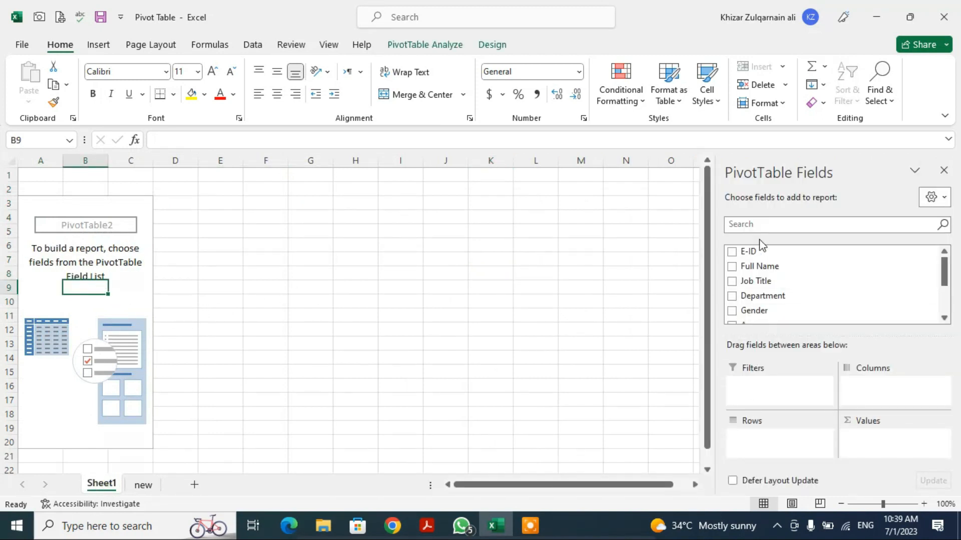
pyautogui.scroll(-2, 766, 295)
pyautogui.scroll(2, 775, 311)
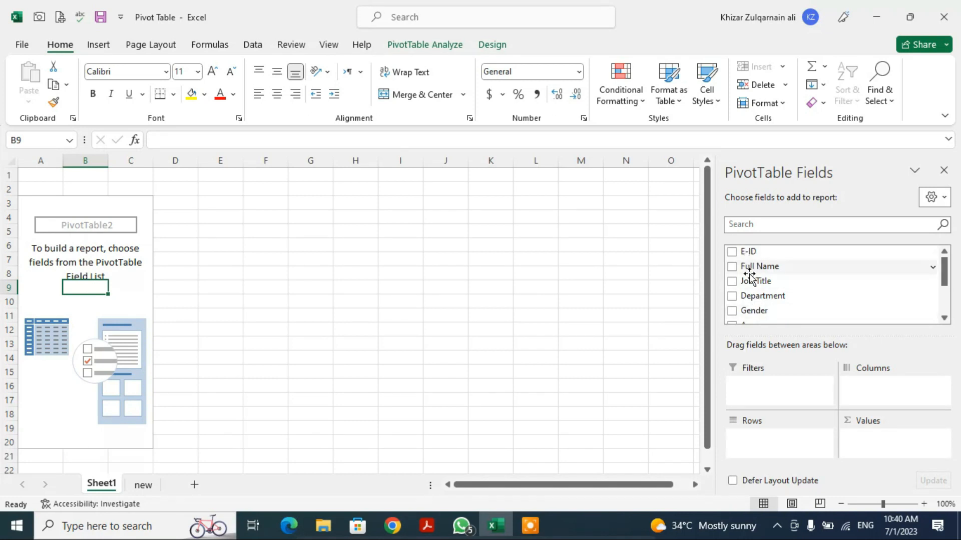
pyautogui.click(144, 485)
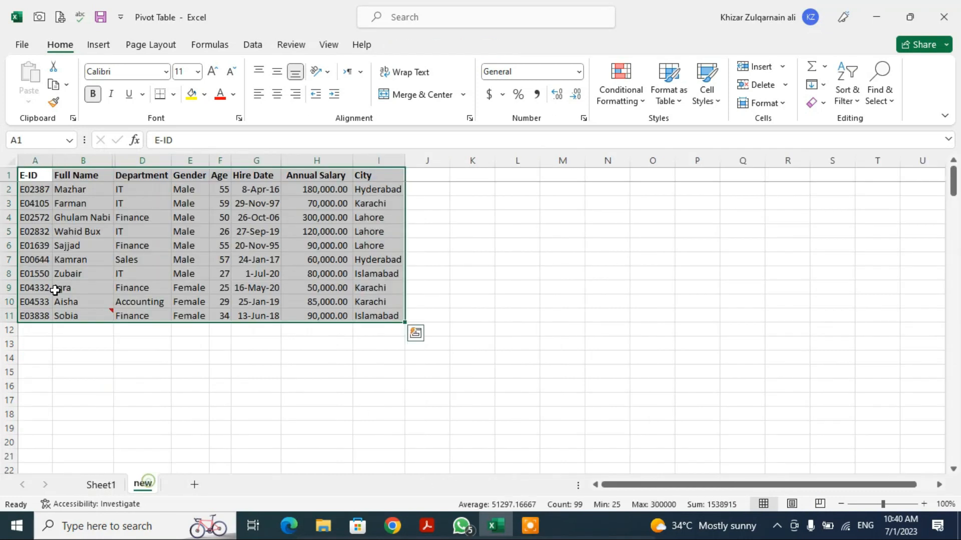
pyautogui.click(31, 174)
pyautogui.hotkey('ctrl', 'shift', 'Right')
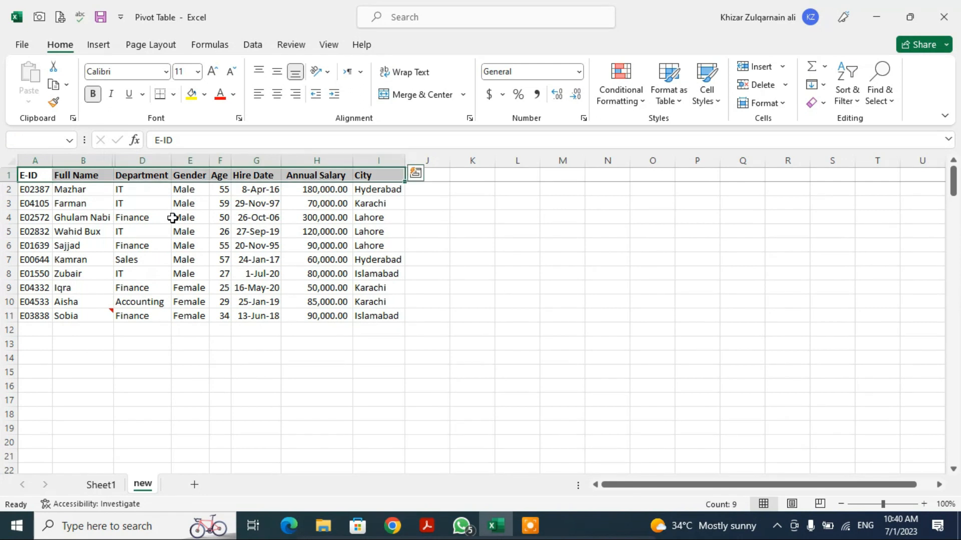
pyautogui.click(98, 484)
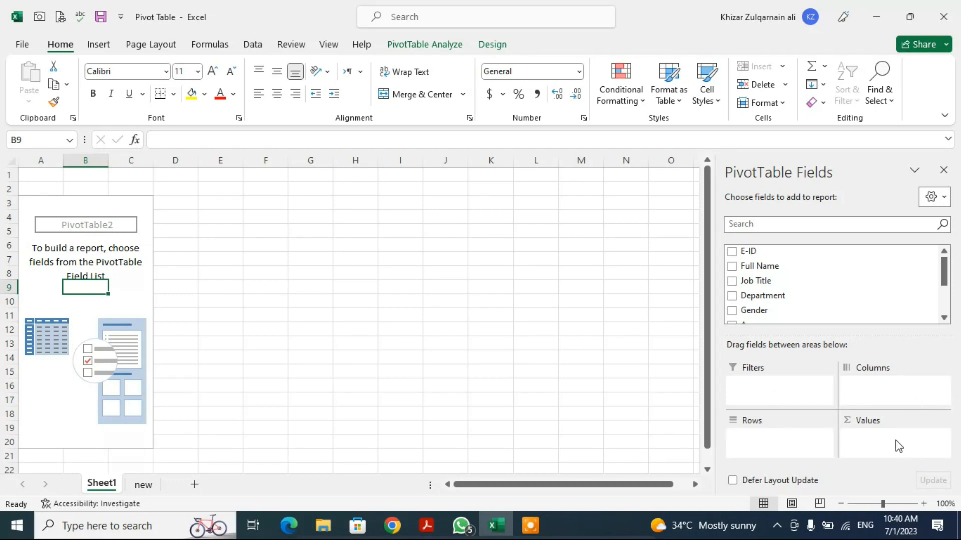
# - Turn on filters for the header row of the employee table on the "new" sheet
pyautogui.click(142, 485)
pyautogui.click(475, 241)
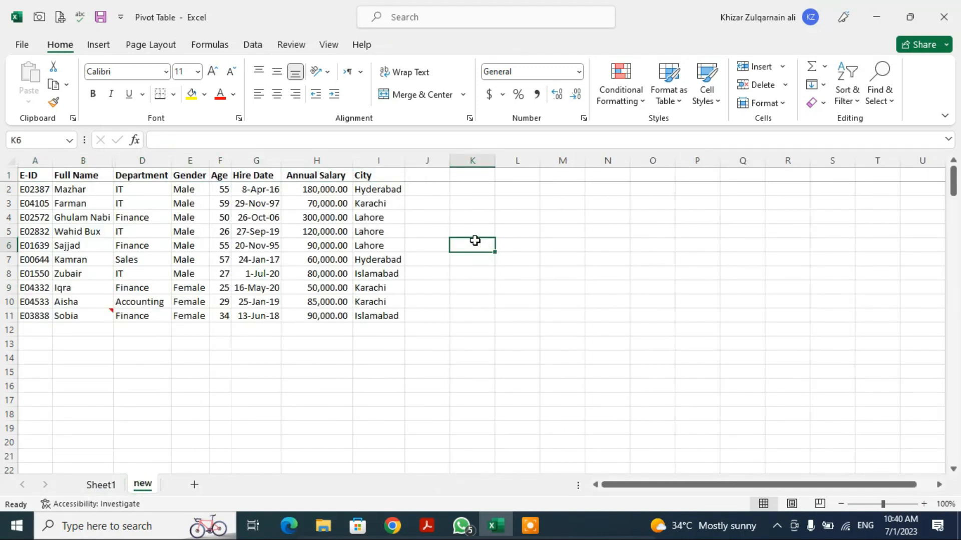
pyautogui.click(373, 192)
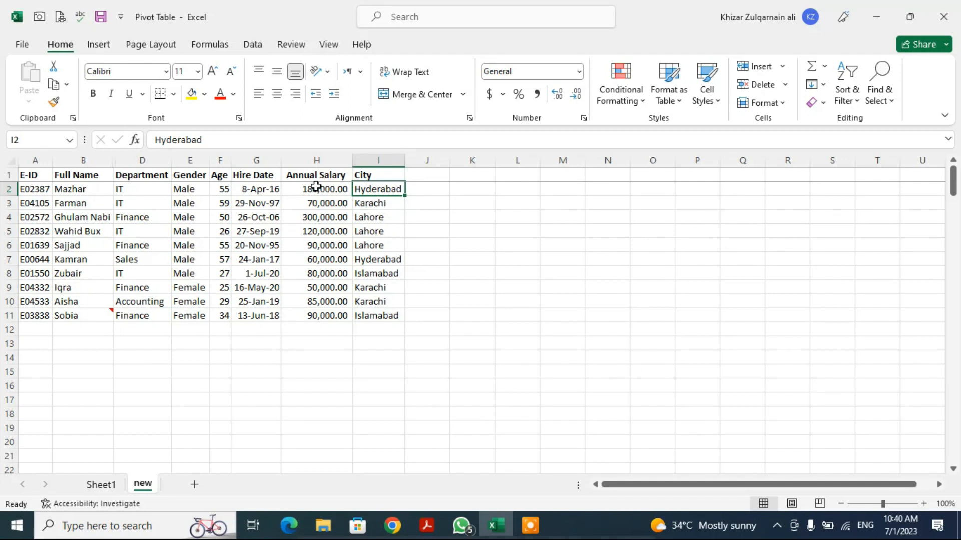
pyautogui.press('Up')
pyautogui.hotkey('shift', 'space')
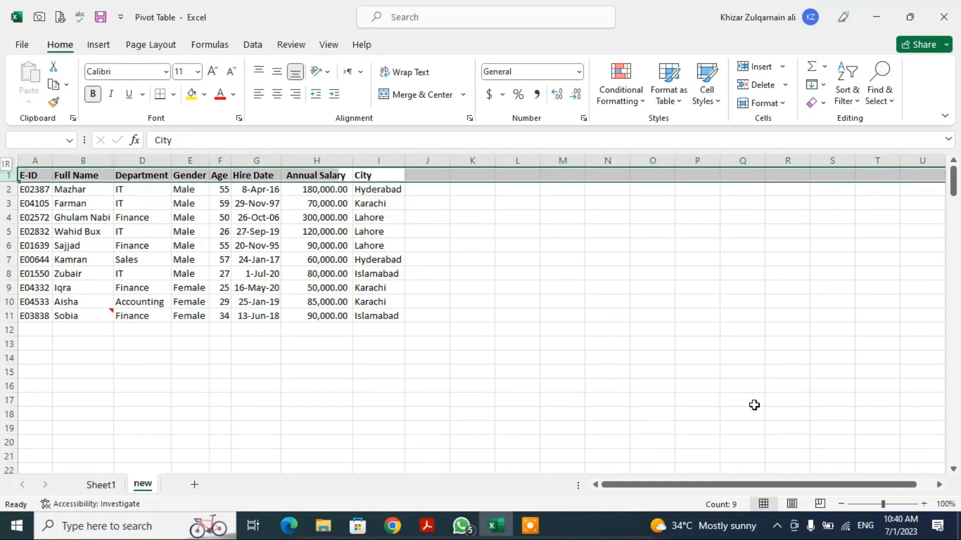
pyautogui.hotkey('ctrl', 'shift', 'l')
# - Filter the City column to show only Hyderabad
pyautogui.hotkey('alt', 'Down')
pyautogui.press('Down')
pyautogui.press('Down')
pyautogui.press('Down')
pyautogui.press('Down')
pyautogui.press('Down')
pyautogui.press('Down')
pyautogui.press('Down')
pyautogui.press('Up')
pyautogui.press('space')
pyautogui.press('Down')
pyautogui.press('space')
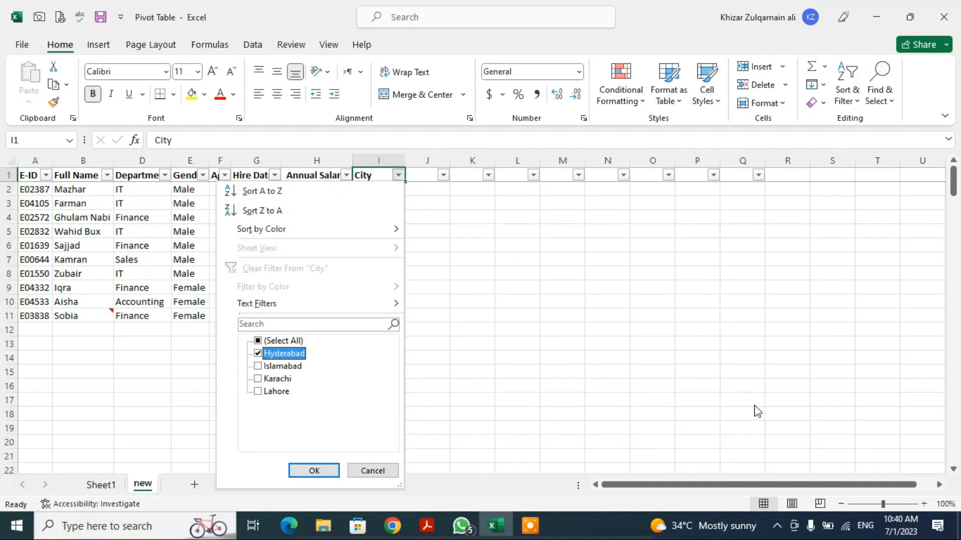
pyautogui.press('Return')
# - Total the filtered Annual Salary values in cell H13 with =SUBTOTAL(9,H2:H12)
pyautogui.press('Down')
pyautogui.press('Left')
pyautogui.press('Down')
pyautogui.press('Down')
pyautogui.press('Down')
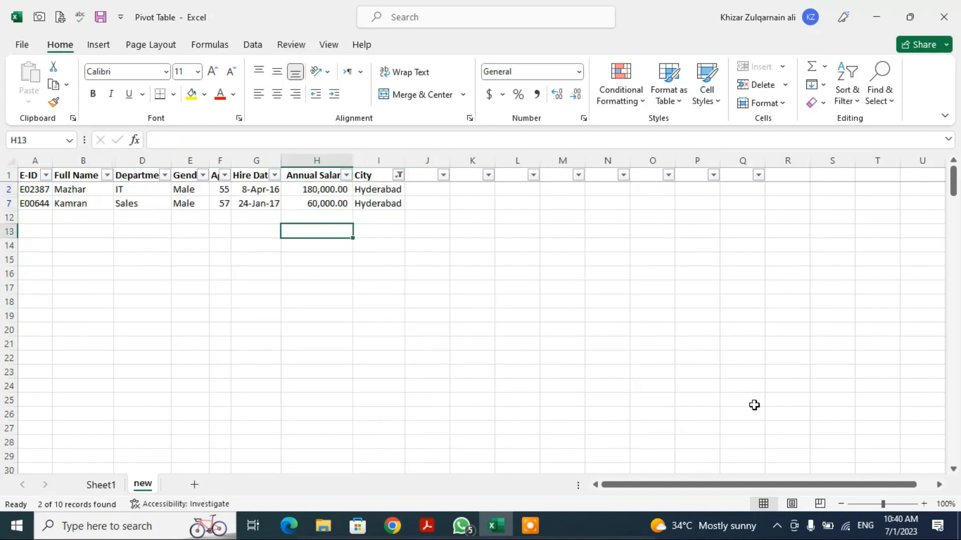
pyautogui.hotkey('alt', '=')
pyautogui.press('Return')
pyautogui.press('Up')
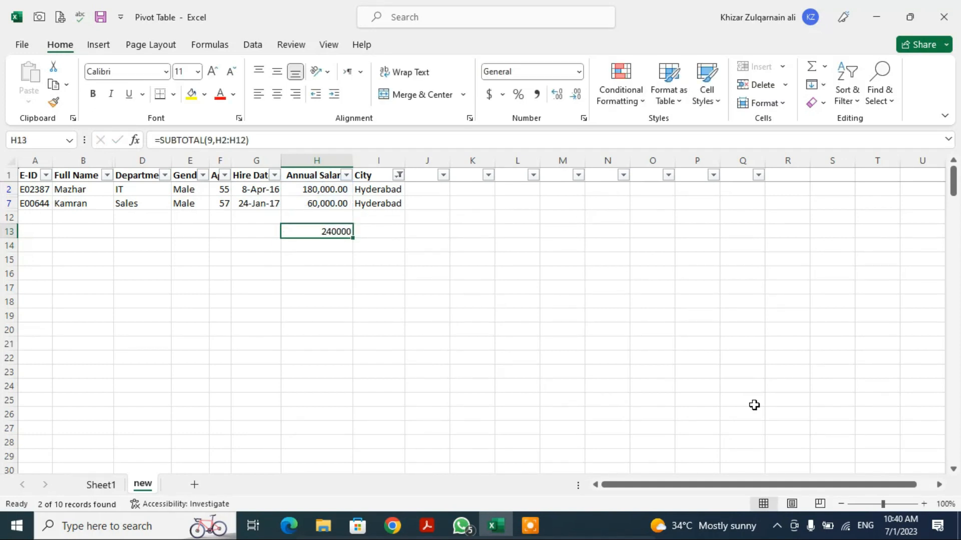
# - Format the whole Annual Salary column with thousands separators and no decimal places
pyautogui.hotkey('ctrl', 'space')
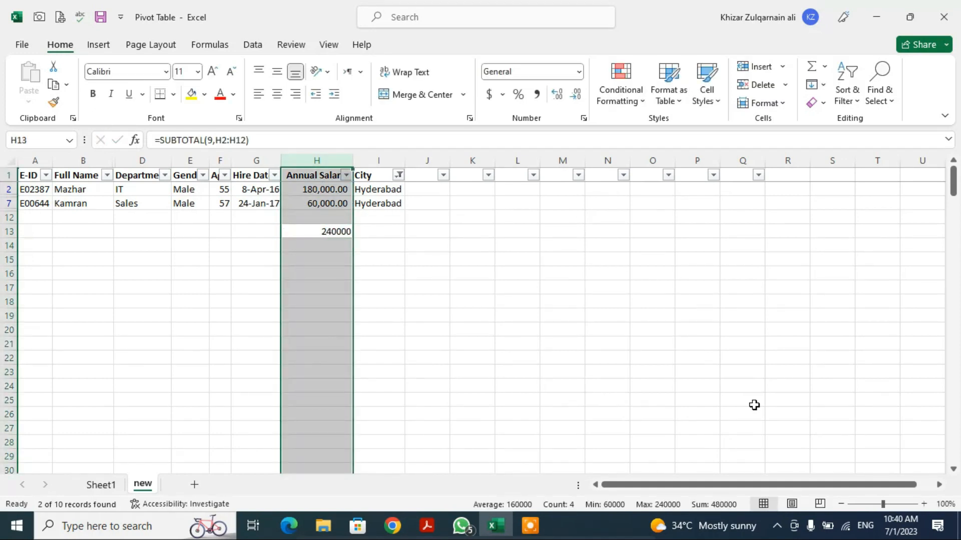
pyautogui.hotkey('ctrl', 'shift', '~')
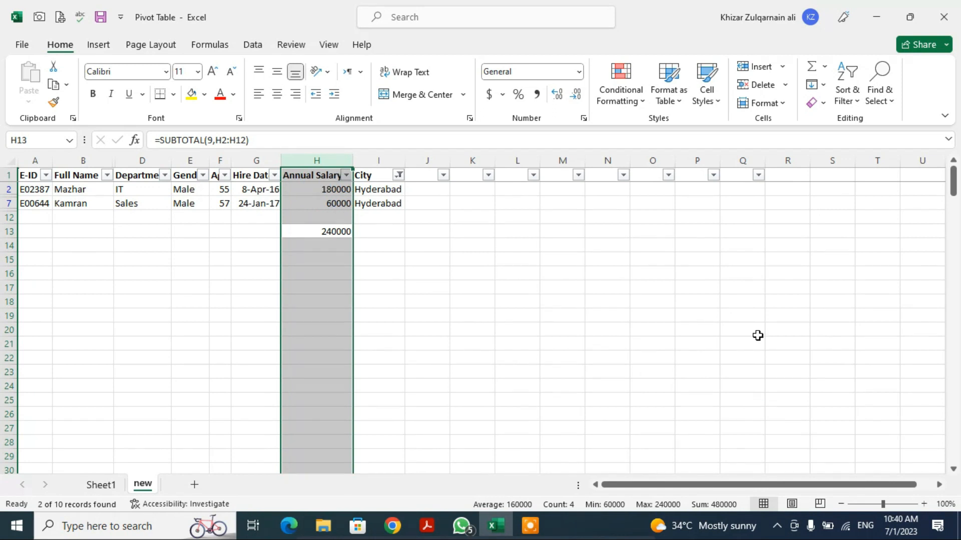
pyautogui.click(537, 95)
pyautogui.click(576, 96)
pyautogui.click(576, 96)
pyautogui.click(359, 245)
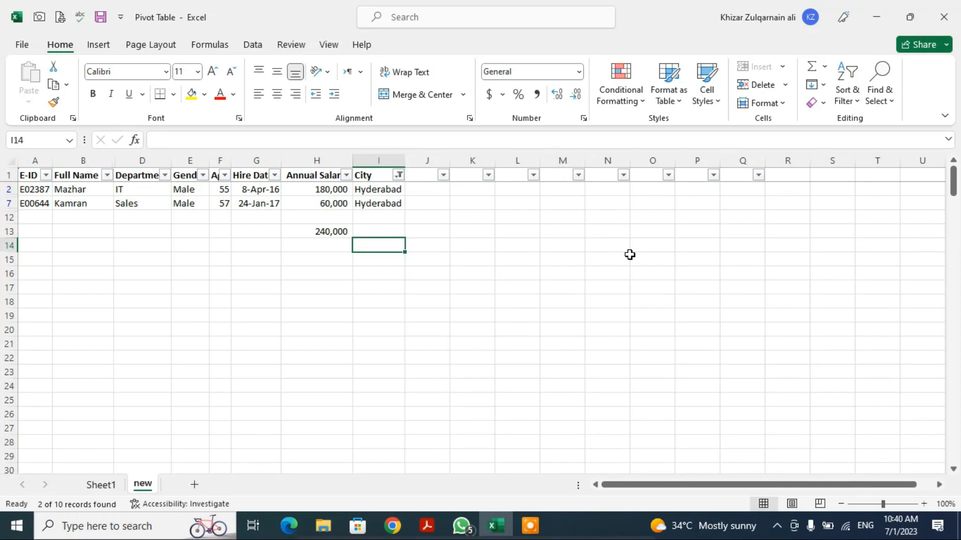
# - Examine the filtered Hyderabad records, their annual salaries and the subtotal in cell H13
pyautogui.hotkey('ctrl', 'Left')
pyautogui.hotkey('ctrl', 'Up')
pyautogui.hotkey('ctrl', 'Up')
pyautogui.press('Right')
pyautogui.press('Right')
pyautogui.press('Right')
pyautogui.press('Right')
pyautogui.press('Right')
pyautogui.press('Right')
pyautogui.press('Right')
pyautogui.press('Left')
pyautogui.press('Down')
pyautogui.press('Down')
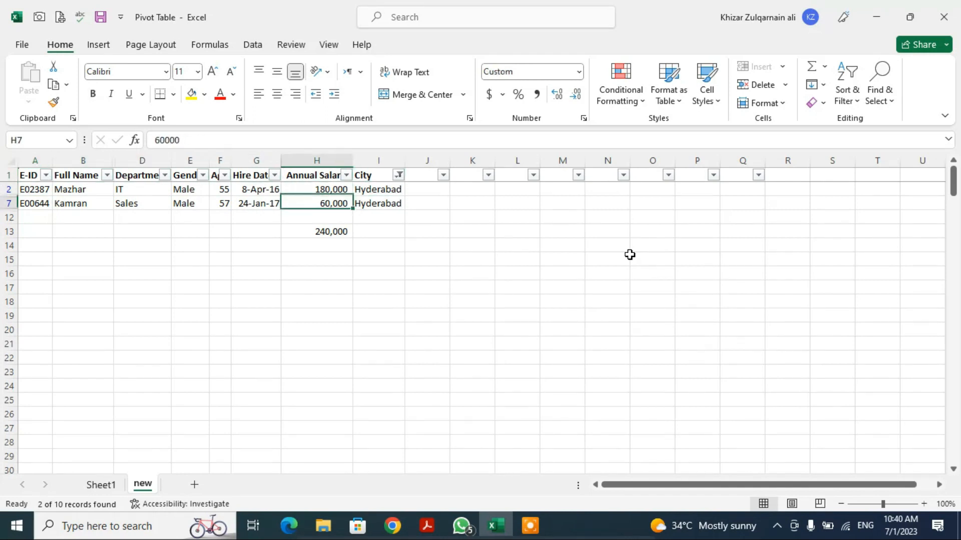
pyautogui.press('Down')
pyautogui.press('Down')
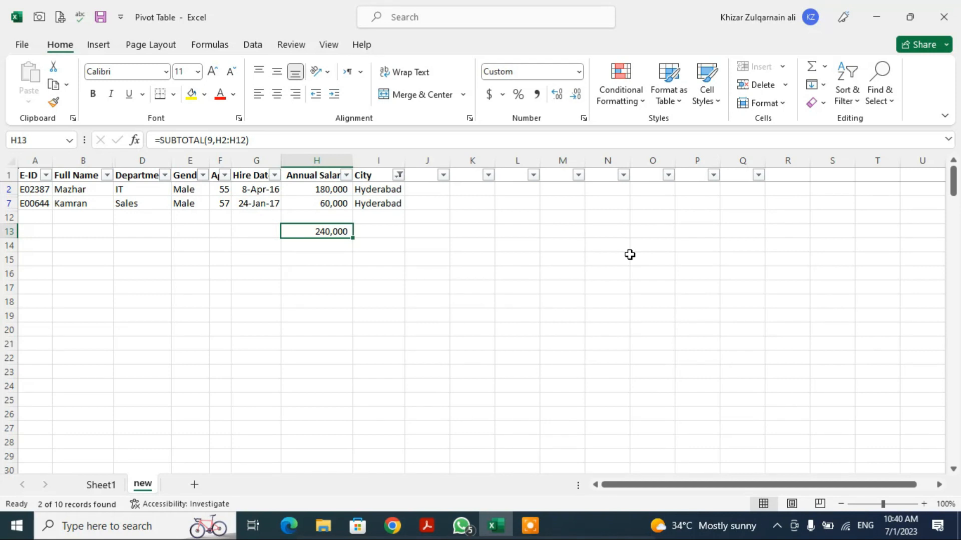
# - Reset the City column filter to show all cities
pyautogui.click(398, 175)
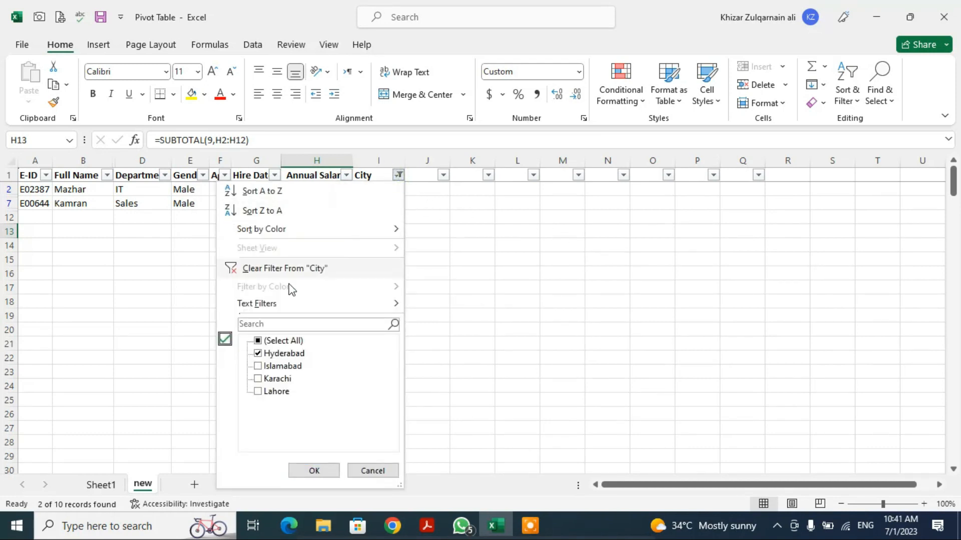
pyautogui.click(279, 345)
pyautogui.click(312, 470)
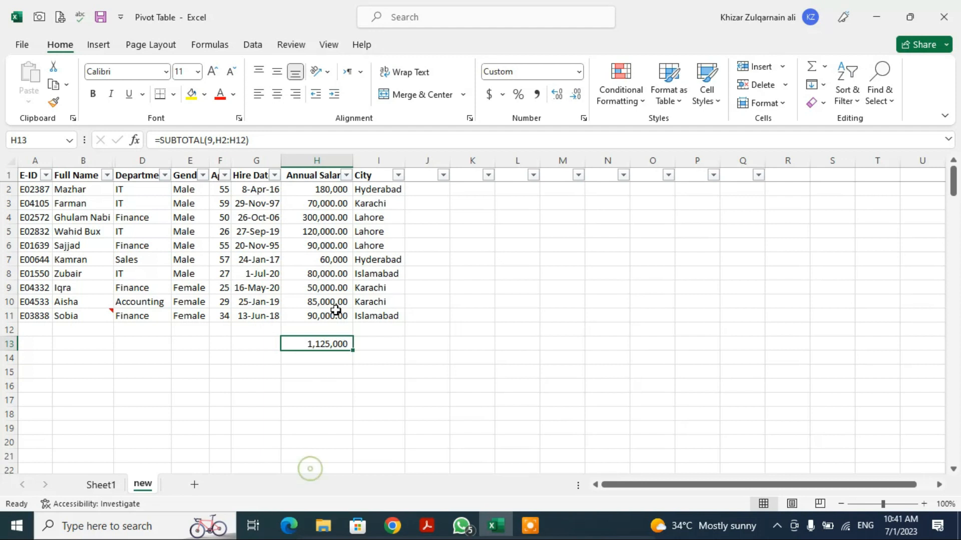
pyautogui.click(219, 343)
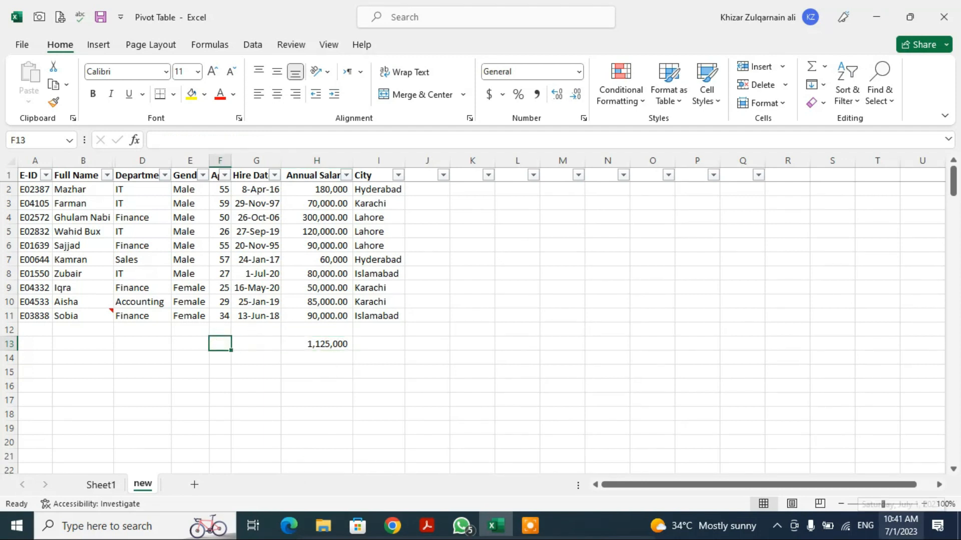
pyautogui.write('=m')
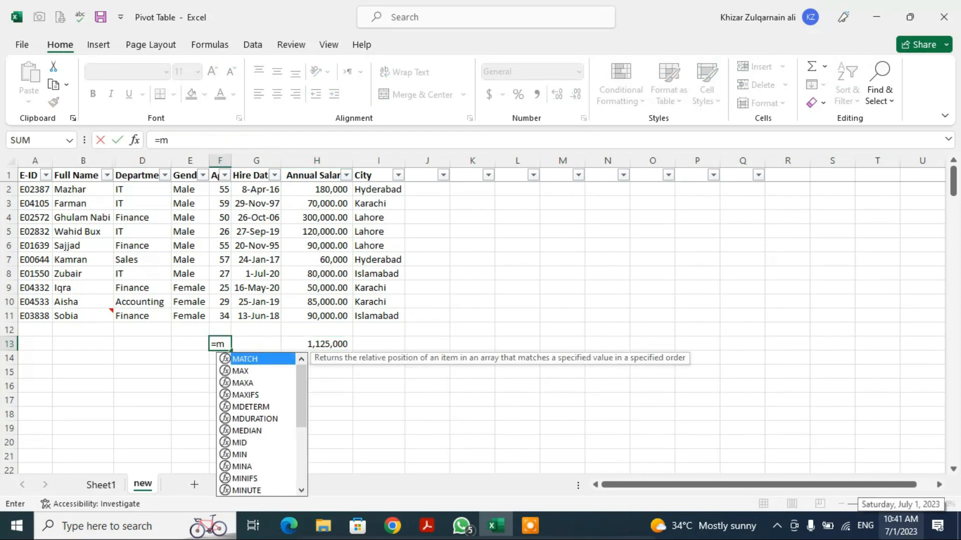
pyautogui.write('ax')
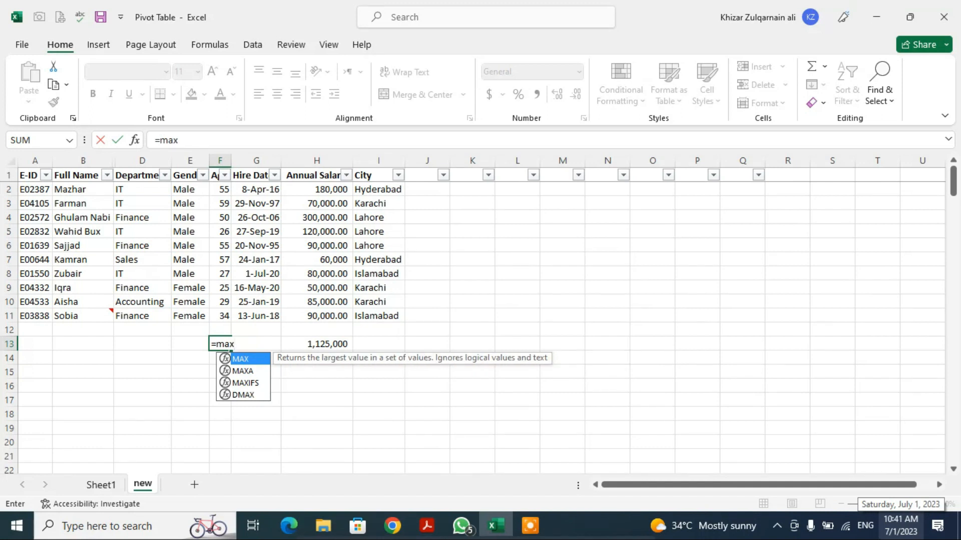
pyautogui.write('9')
pyautogui.hotkey('ctrl', 'Up')
pyautogui.hotkey('ctrl', 'Up')
pyautogui.press('Down')
pyautogui.hotkey('ctrl', 'Down')
pyautogui.hotkey('ctrl', 'Down')
# - Find the highest Age in cell F13 with =MAX(F2:F11)
pyautogui.write('=max')
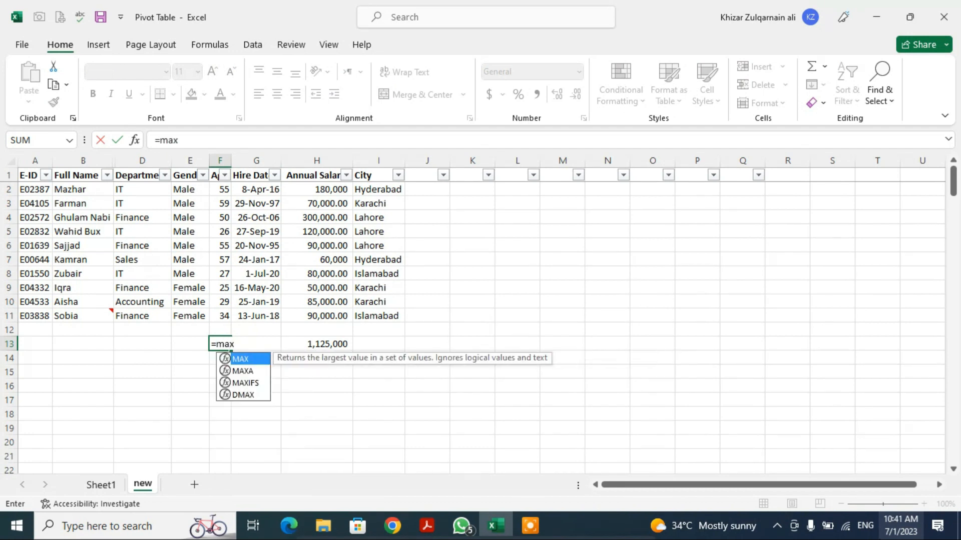
pyautogui.write('(')
pyautogui.hotkey('ctrl', 'Up')
pyautogui.hotkey('ctrl', 'Up')
pyautogui.press('Down')
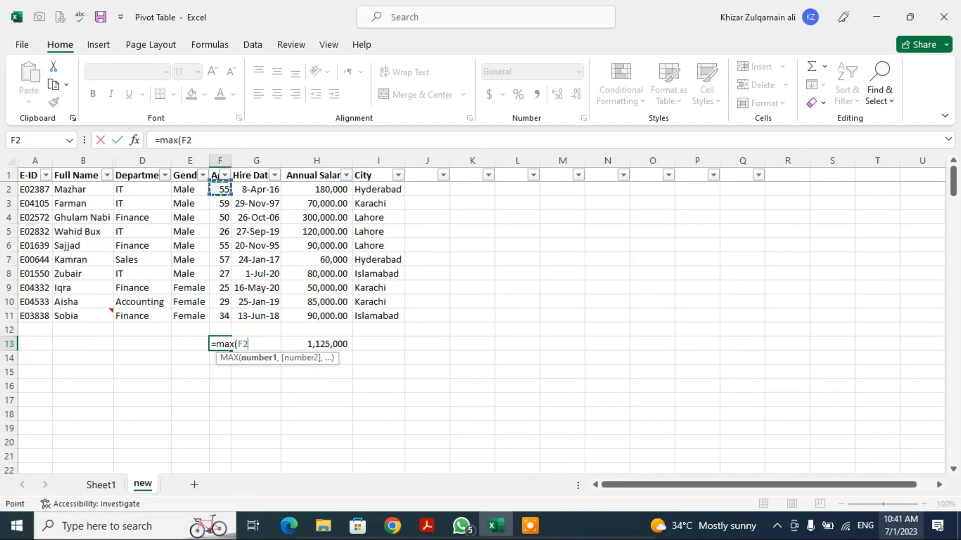
pyautogui.hotkey('ctrl', 'shift', 'Down')
pyautogui.write(')')
pyautogui.press('Return')
pyautogui.press('Up')
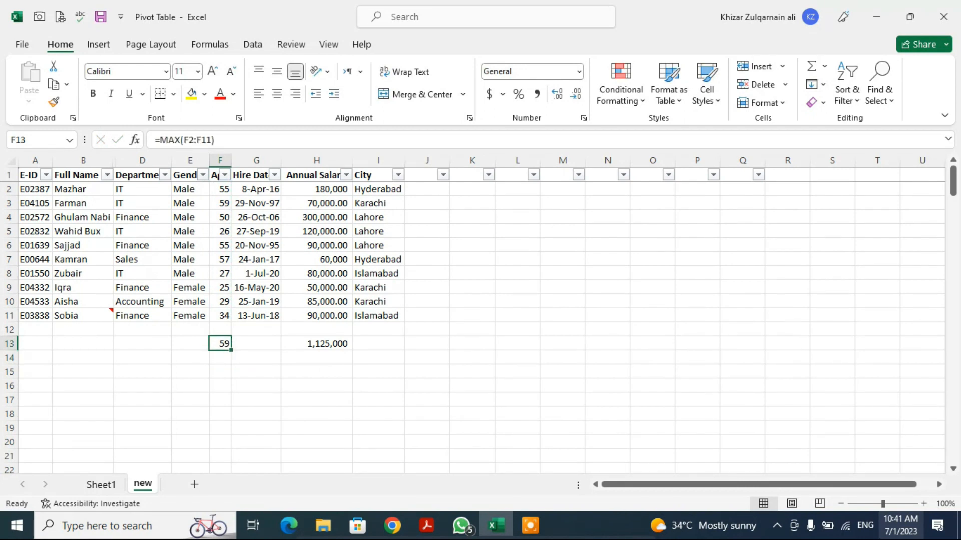
# - Count the Gender entries in cell E13 with =COUNTA(E2:E11)
pyautogui.press('Left')
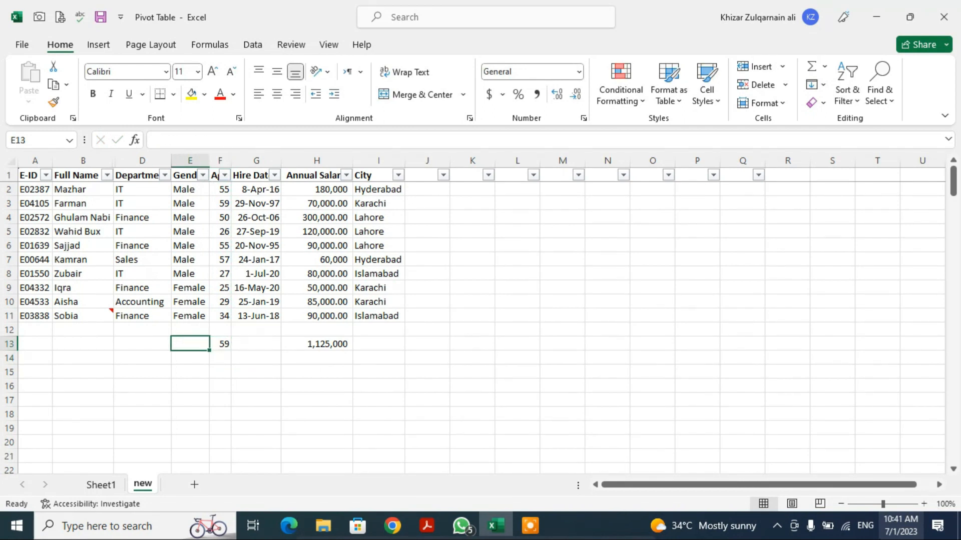
pyautogui.write('=coun')
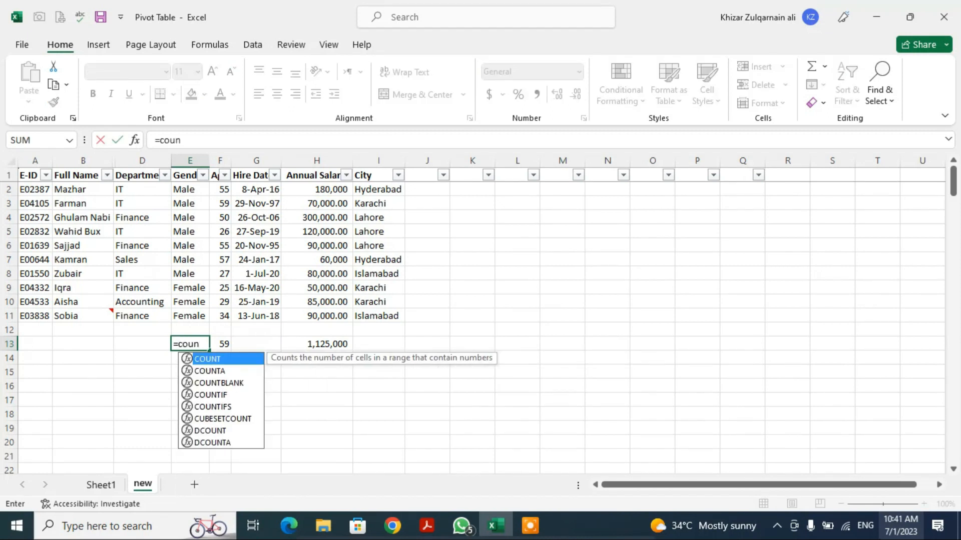
pyautogui.write('a')
pyautogui.press('BackSpace')
pyautogui.write('ta(')
pyautogui.hotkey('ctrl', 'Up')
pyautogui.hotkey('ctrl', 'Up')
pyautogui.press('Down')
pyautogui.hotkey('ctrl', 'shift', 'Down')
pyautogui.press('Return')
pyautogui.press('Up')
# - Compare the Gender entries in E2:E11 with the count in cell E13 and look along the row 13 summary cells
pyautogui.hotkey('ctrl', 'Up')
pyautogui.hotkey('ctrl', 'Up')
pyautogui.press('Down')
pyautogui.hotkey('ctrl', 'shift', 'Down')
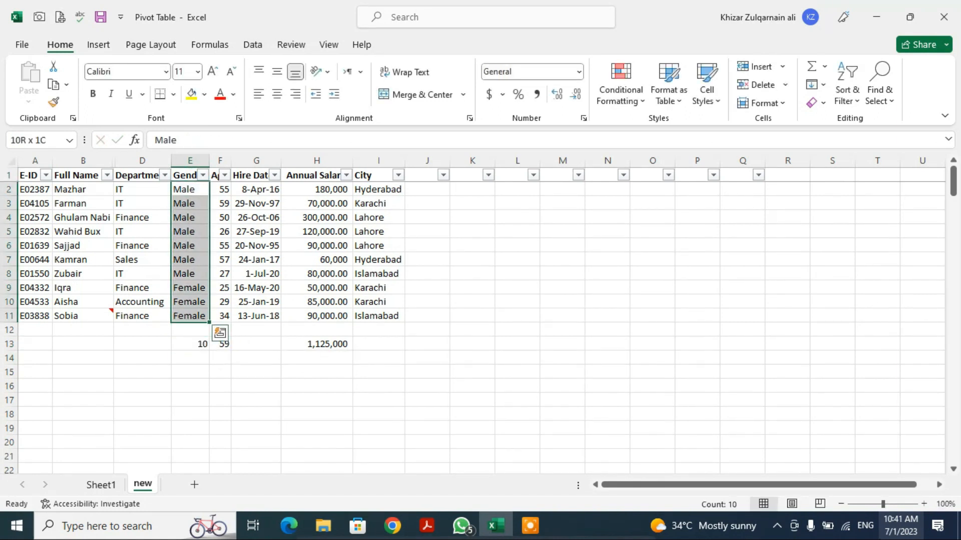
pyautogui.hotkey('ctrl', 'Down')
pyautogui.press('Down')
pyautogui.press('Down')
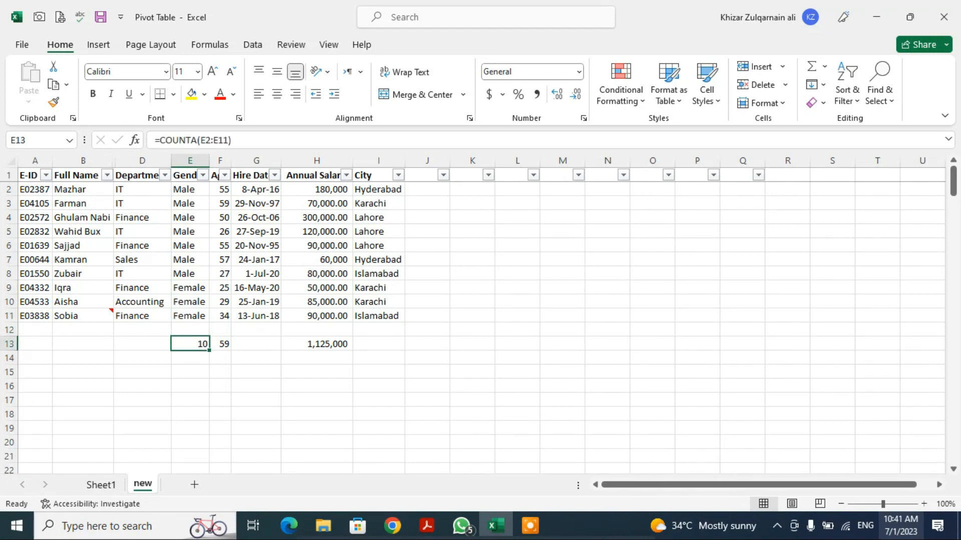
pyautogui.press('Right')
pyautogui.press('Right')
pyautogui.press('Right')
pyautogui.press('Right')
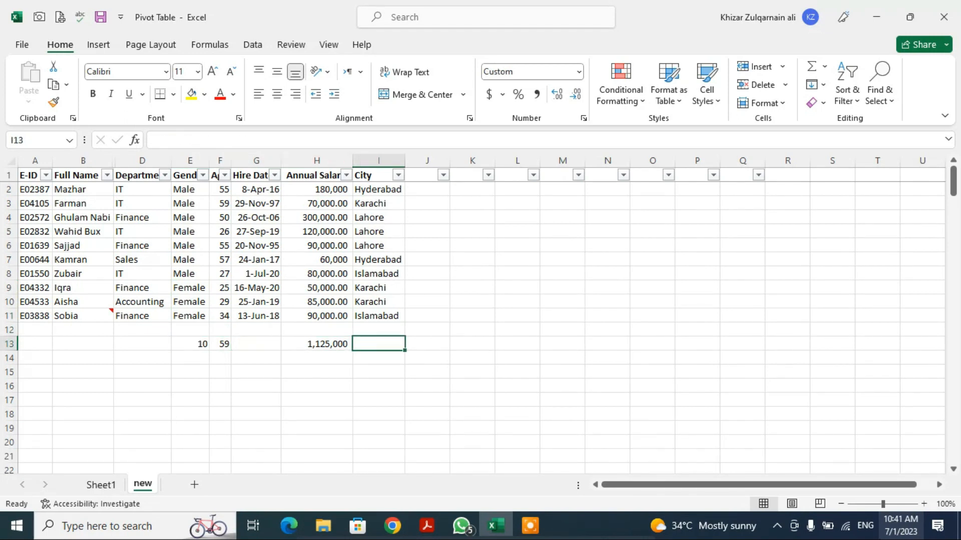
# - Filter the Gender column to show only Male
pyautogui.press('Left')
pyautogui.hotkey('ctrl', 'Up')
pyautogui.hotkey('ctrl', 'Up')
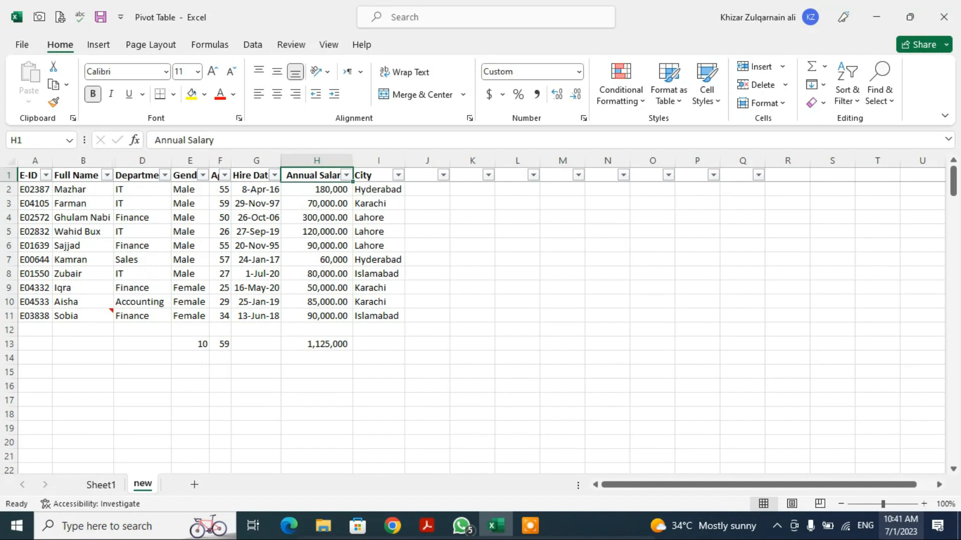
pyautogui.press('Left')
pyautogui.press('Left')
pyautogui.press('Left')
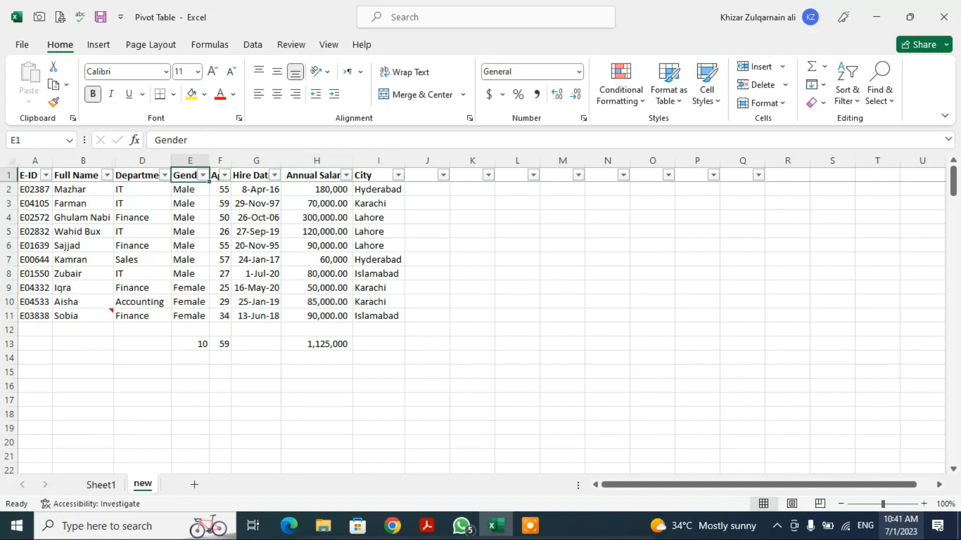
pyautogui.hotkey('alt', 'Down')
pyautogui.press('Tab')
pyautogui.press('Tab')
pyautogui.press('space')
pyautogui.press('Down')
pyautogui.press('Down')
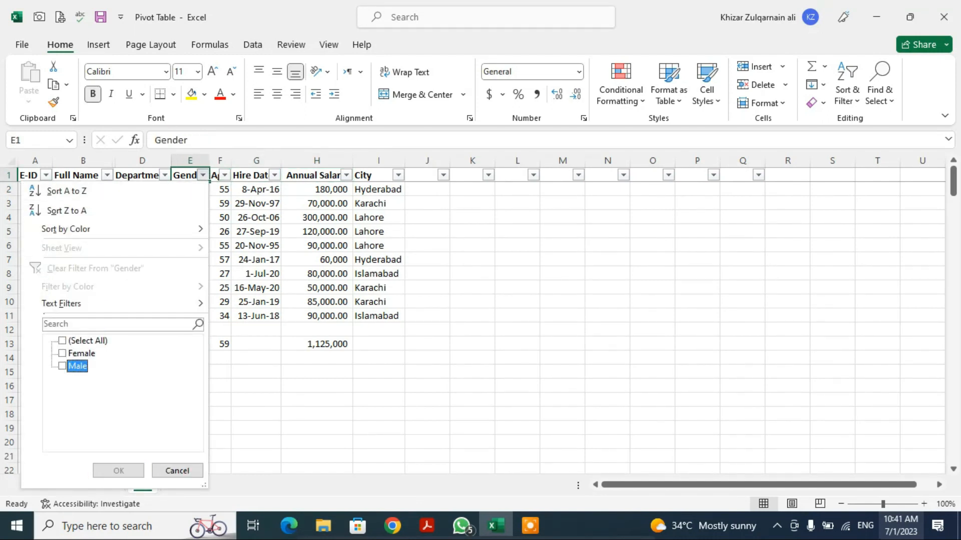
pyautogui.press('space')
pyautogui.press('Return')
# - Examine how the COUNTA, MAX and SUBTOTAL formulas in row 13 respond to the Gender filter
pyautogui.press('Down')
pyautogui.press('Right')
pyautogui.press('Home')
pyautogui.press('Right')
pyautogui.press('Right')
pyautogui.press('Right')
pyautogui.hotkey('ctrl', 'Down')
pyautogui.press('Down')
pyautogui.press('Down')
pyautogui.press('Right')
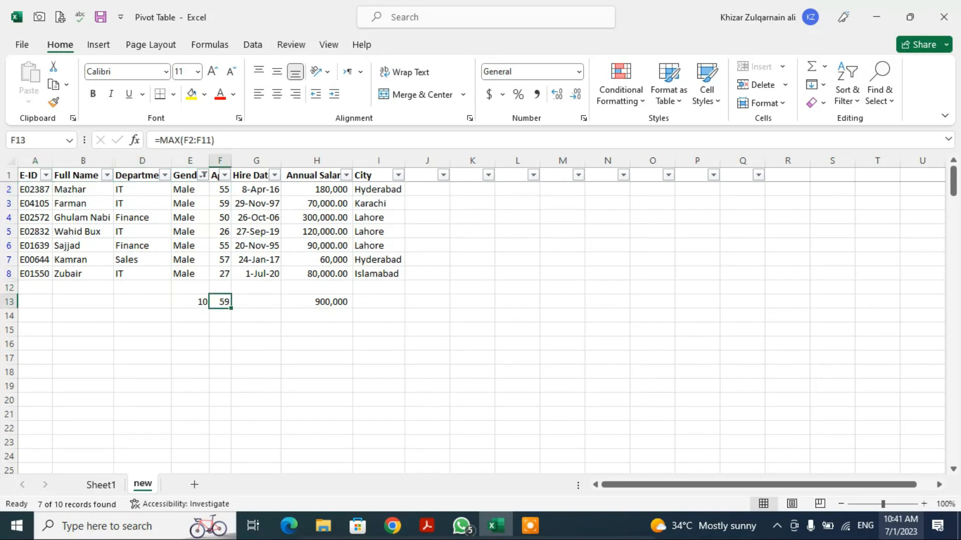
pyautogui.press('Right')
pyautogui.press('Left')
pyautogui.press('Left')
pyautogui.press('Right')
pyautogui.press('Right')
pyautogui.press('Right')
pyautogui.press('Right')
pyautogui.press('Left')
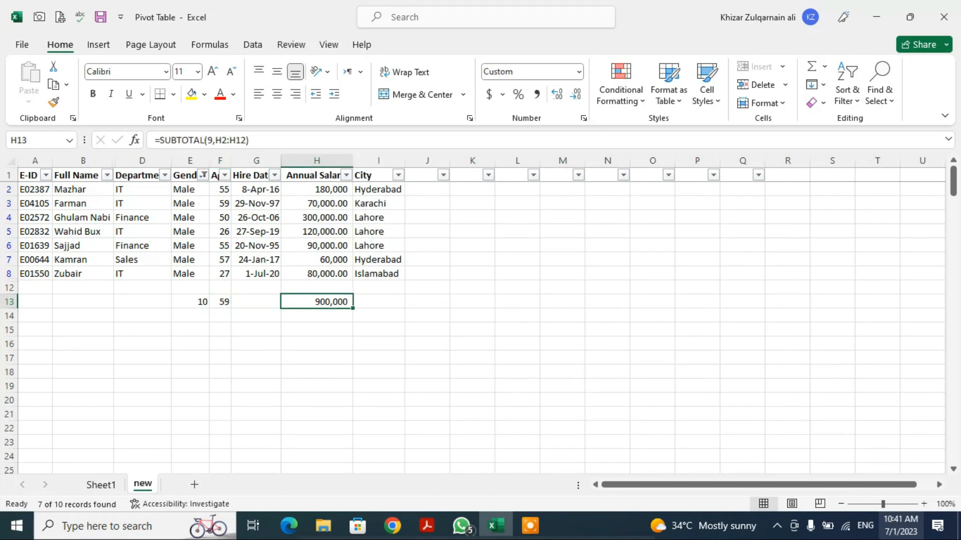
# - Remove the filters from the employee data
pyautogui.hotkey('ctrl', 'Up')
pyautogui.hotkey('ctrl', 'Left')
pyautogui.hotkey('ctrl', 'shift', 'l')
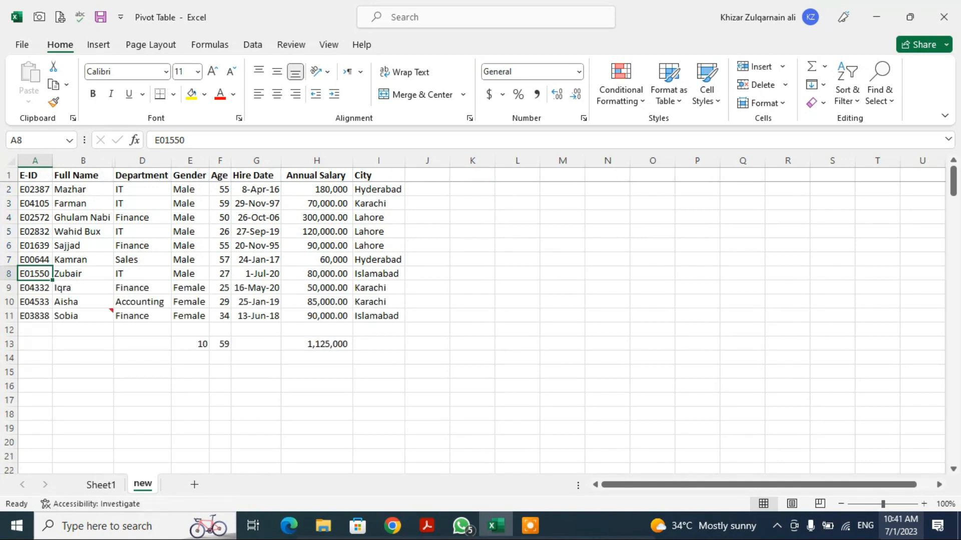
pyautogui.hotkey('ctrl', 'Up')
pyautogui.press('Right')
pyautogui.press('Left')
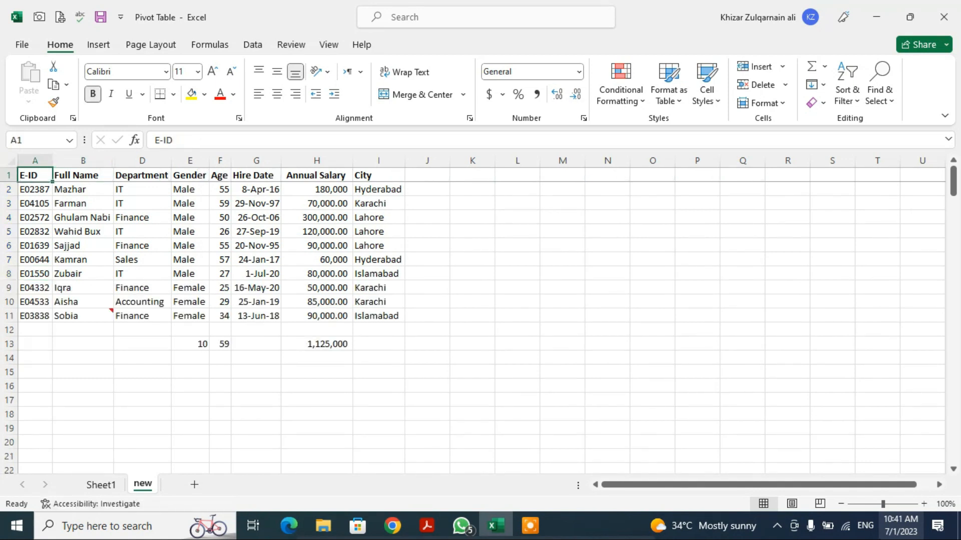
pyautogui.hotkey('shift', 'space')
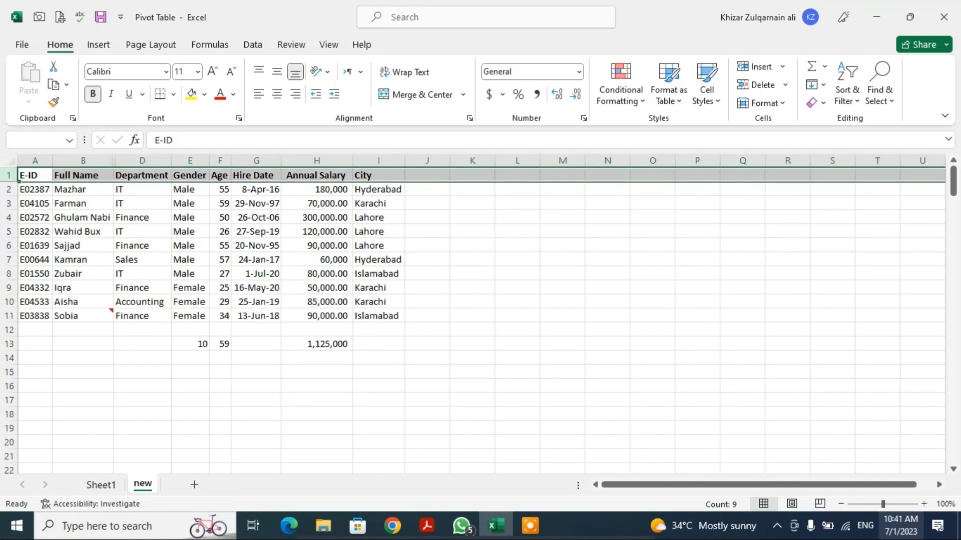
pyautogui.click(111, 484)
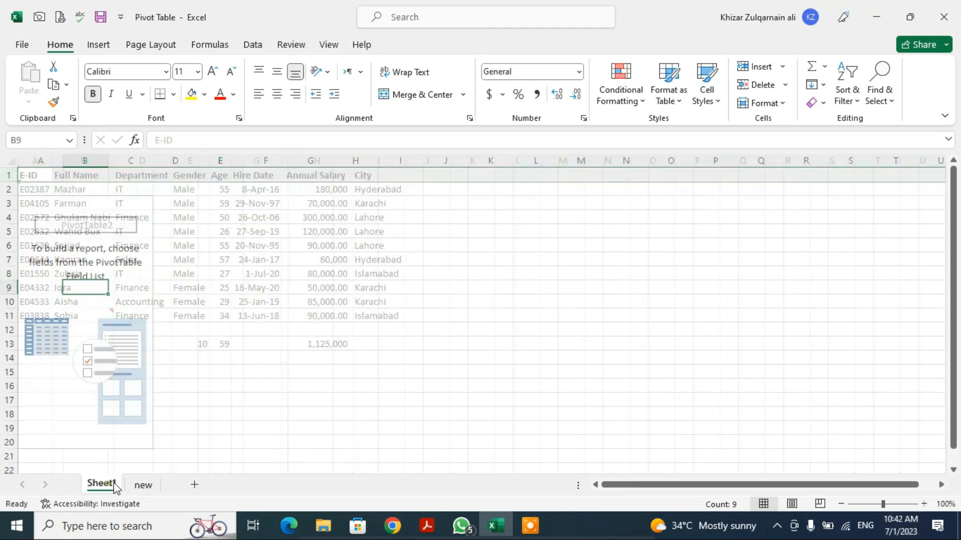
pyautogui.click(143, 485)
pyautogui.moveTo(320, 273); pyautogui.dragTo(375, 272)
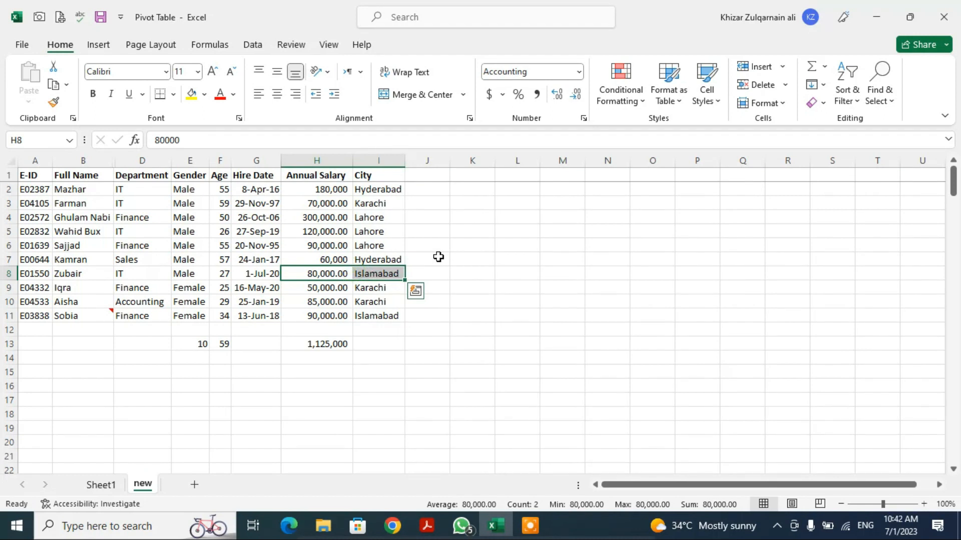
# - Turn filtering on for the header row of the employee data
pyautogui.press('Right')
pyautogui.hotkey('ctrl', 'Up')
pyautogui.hotkey('shift', 'space')
pyautogui.hotkey('ctrl', 'shift', 'l')
pyautogui.press('Right')
pyautogui.press('Left')
pyautogui.press('Down')
pyautogui.press('Down')
pyautogui.press('Up')
pyautogui.press('Up')
# - Filter the City column to show only Karachi and select the salary subtotal in cell H13
pyautogui.hotkey('alt', 'Down')
pyautogui.press('Down')
pyautogui.press('Down')
pyautogui.press('Down')
pyautogui.press('Down')
pyautogui.press('Down')
pyautogui.press('space')
pyautogui.press('Down')
pyautogui.press('Down')
pyautogui.press('Down')
pyautogui.press('space')
pyautogui.press('Tab')
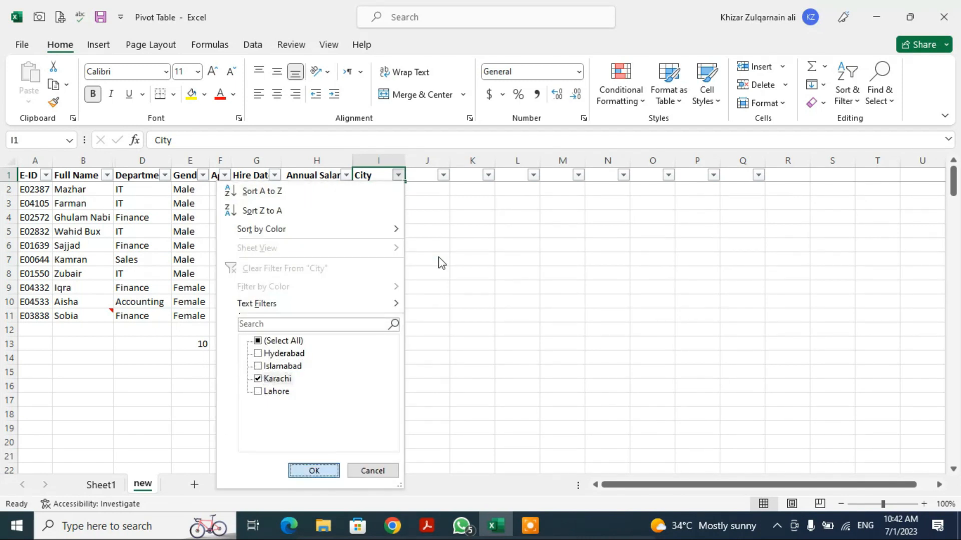
pyautogui.press('Return')
pyautogui.press('Left')
pyautogui.press('Down')
pyautogui.press('Down')
pyautogui.press('Down')
pyautogui.press('Down')
pyautogui.press('Down')
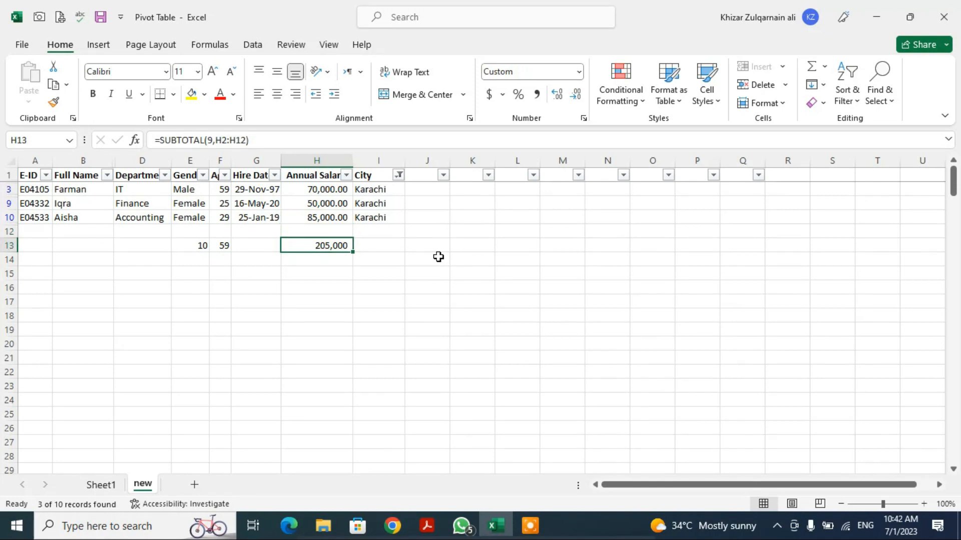
# - Add City as rows and the sum of Annual Salary as values to the empty PivotTable on Sheet1
pyautogui.click(101, 485)
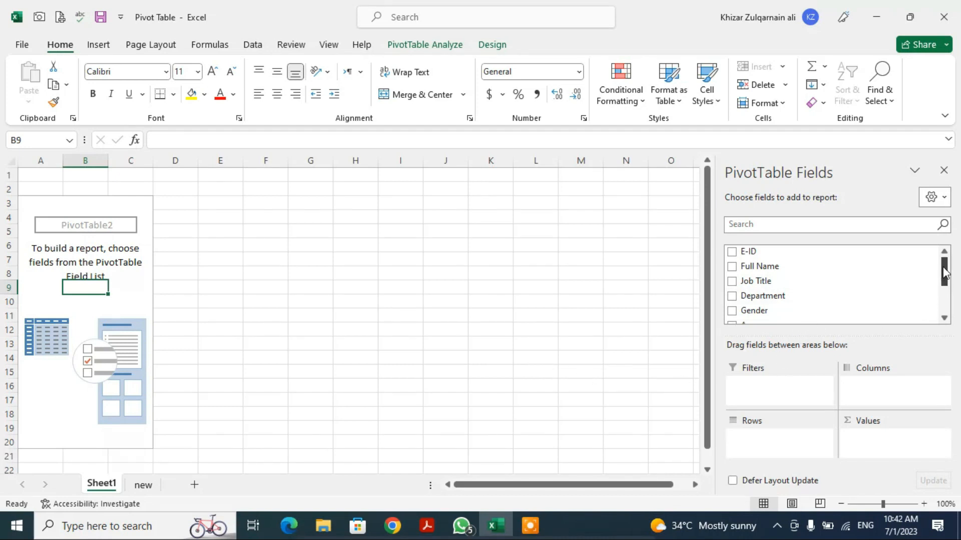
pyautogui.scroll(-2, 938, 273)
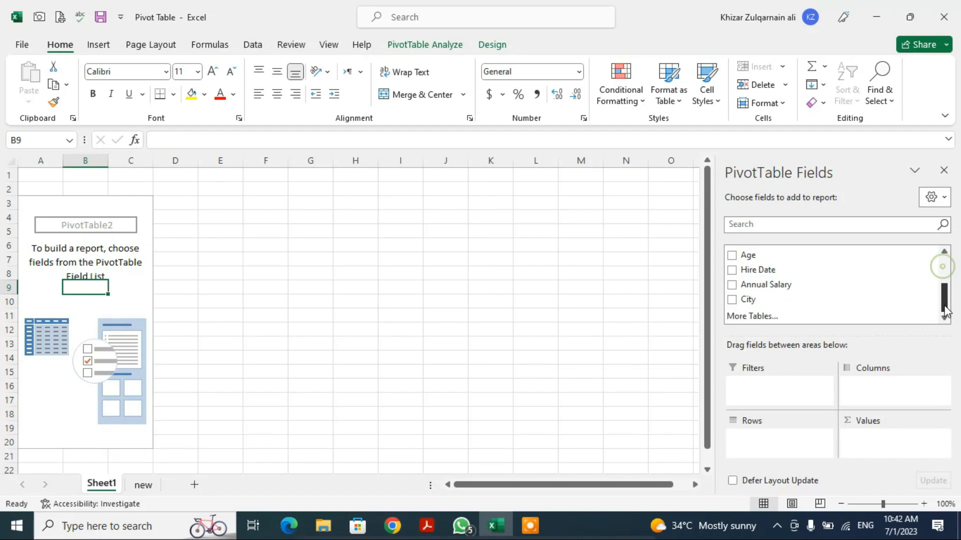
pyautogui.click(731, 300)
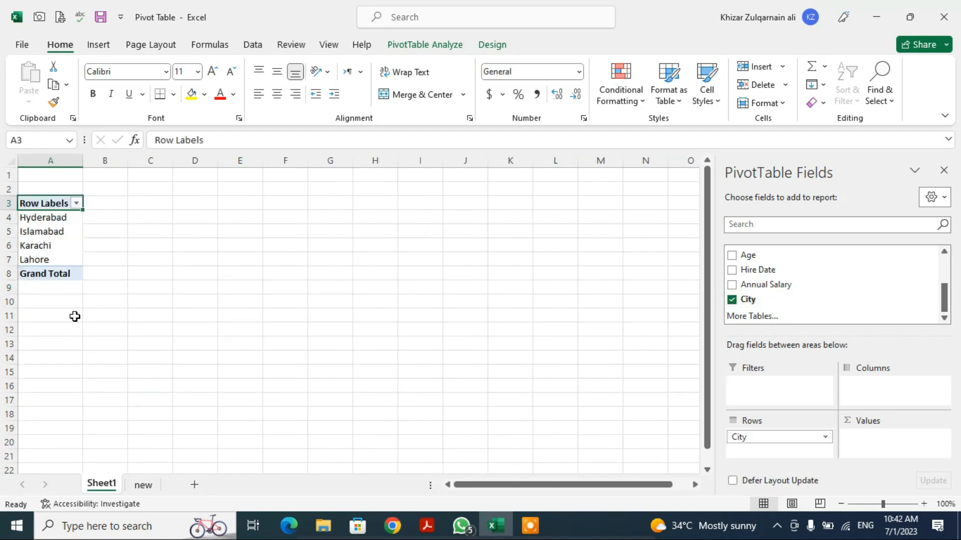
pyautogui.click(731, 285)
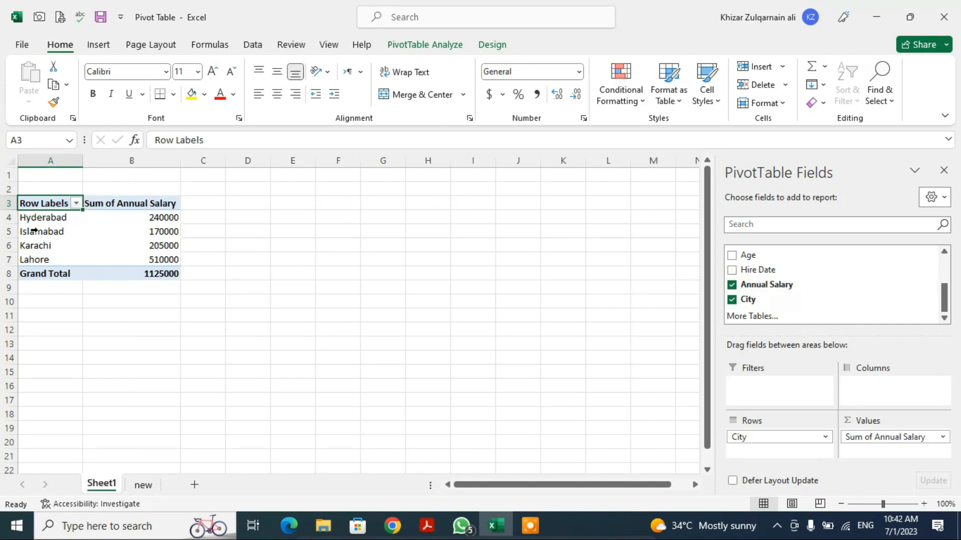
# - Format the Sum of Annual Salary column with thousands separators and no decimal places, then select the city labels
pyautogui.click(138, 160)
pyautogui.click(536, 93)
pyautogui.click(575, 93)
pyautogui.click(576, 94)
pyautogui.click(301, 250)
pyautogui.click(51, 250)
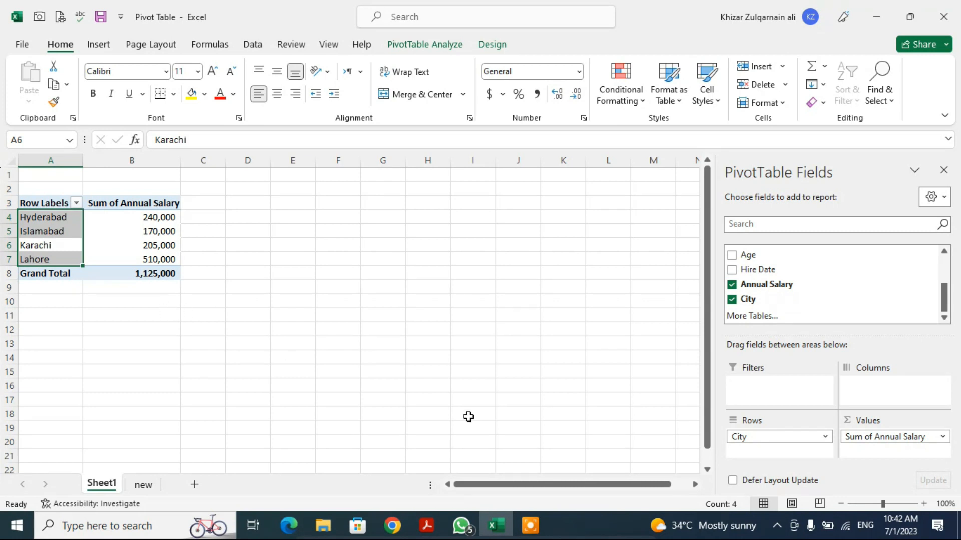
# - Move the City field from the PivotTable's rows to its report filter and filter it to Hyderabad
pyautogui.moveTo(767, 437); pyautogui.dragTo(761, 397)
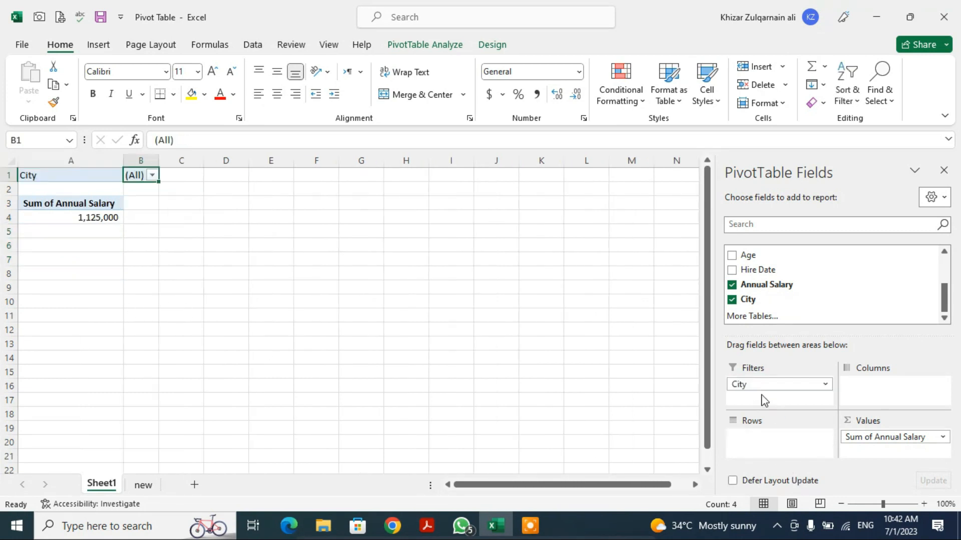
pyautogui.click(153, 175)
pyautogui.click(41, 220)
pyautogui.click(85, 354)
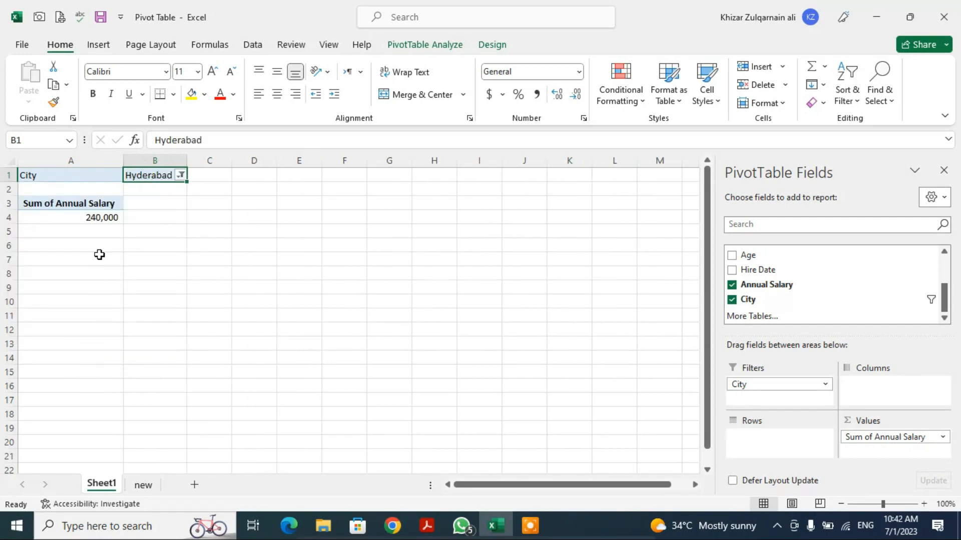
# - Allow multiple items in the PivotTable's City filter and include both Hyderabad and Karachi
pyautogui.click(180, 176)
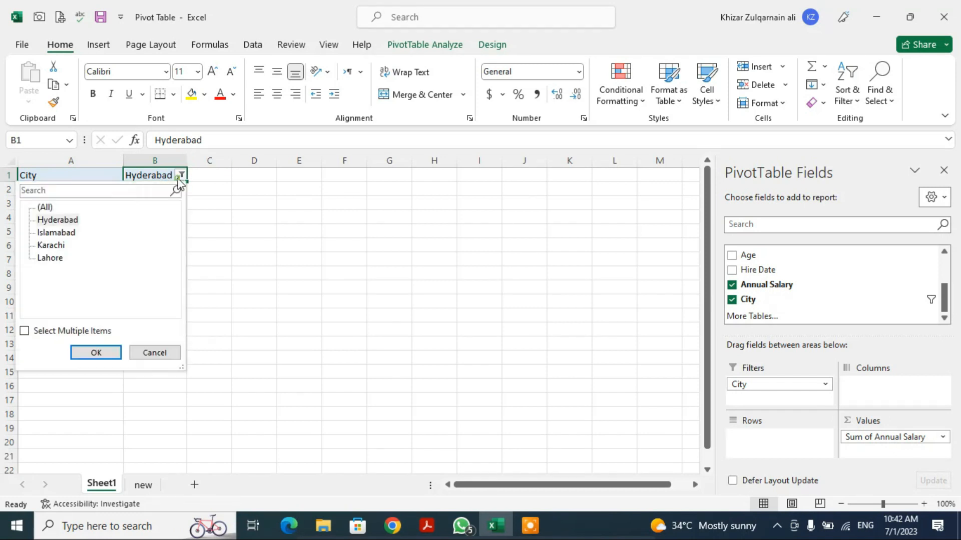
pyautogui.click(58, 246)
pyautogui.click(23, 332)
pyautogui.click(39, 220)
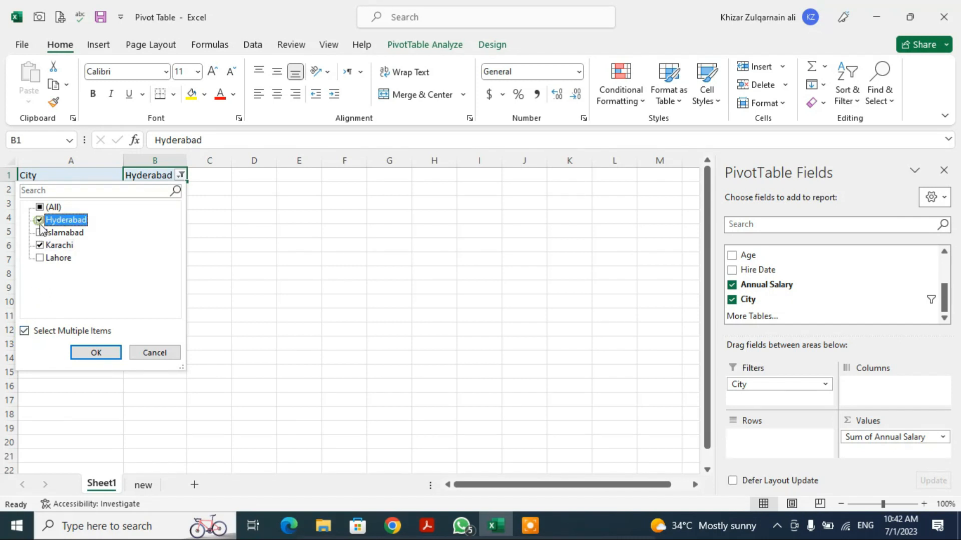
pyautogui.click(95, 352)
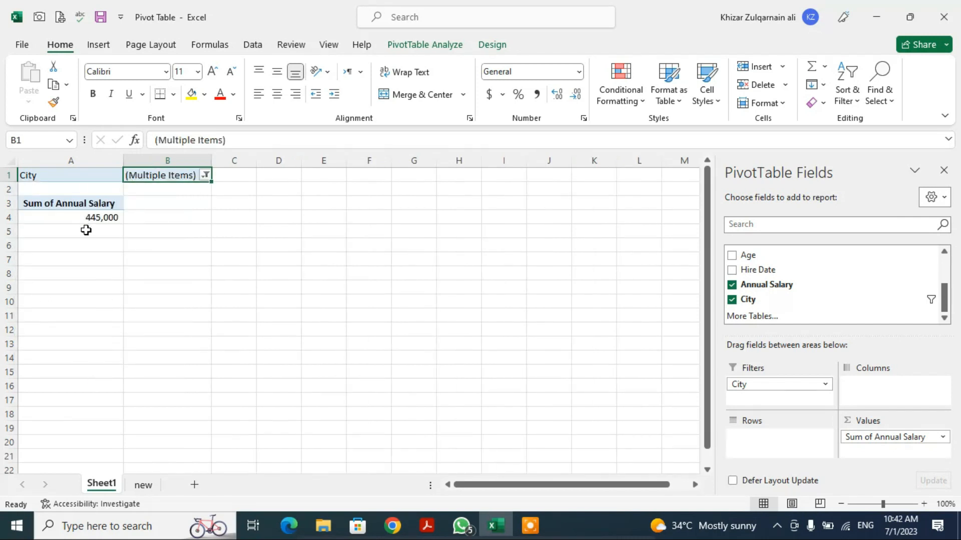
# - Move the City field from the PivotTable's report filter back to rows and include all cities
pyautogui.click(205, 175)
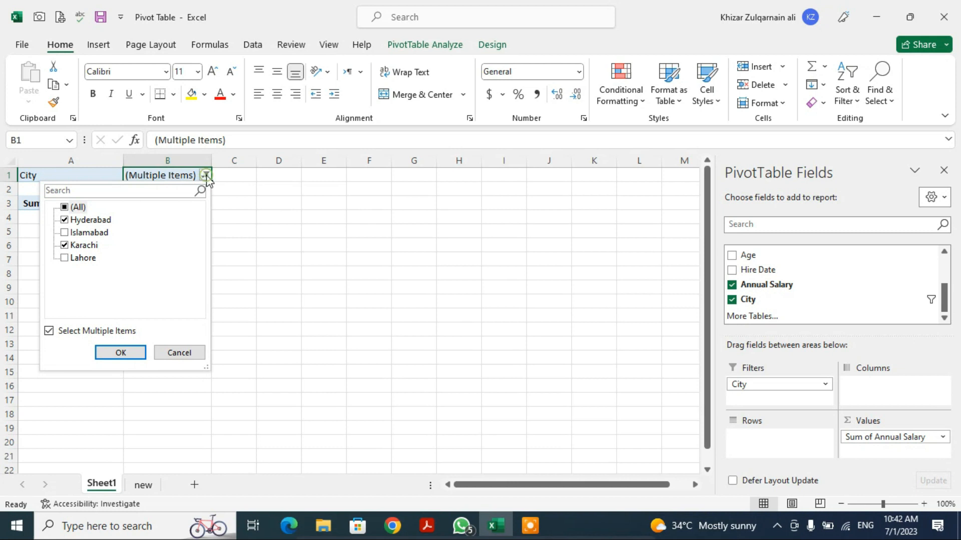
pyautogui.click(395, 218)
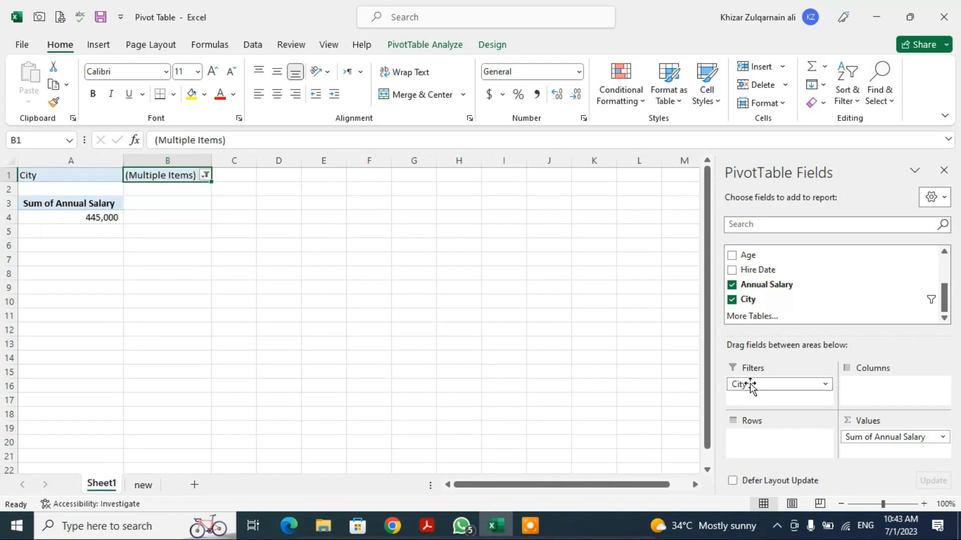
pyautogui.moveTo(757, 384); pyautogui.dragTo(759, 443)
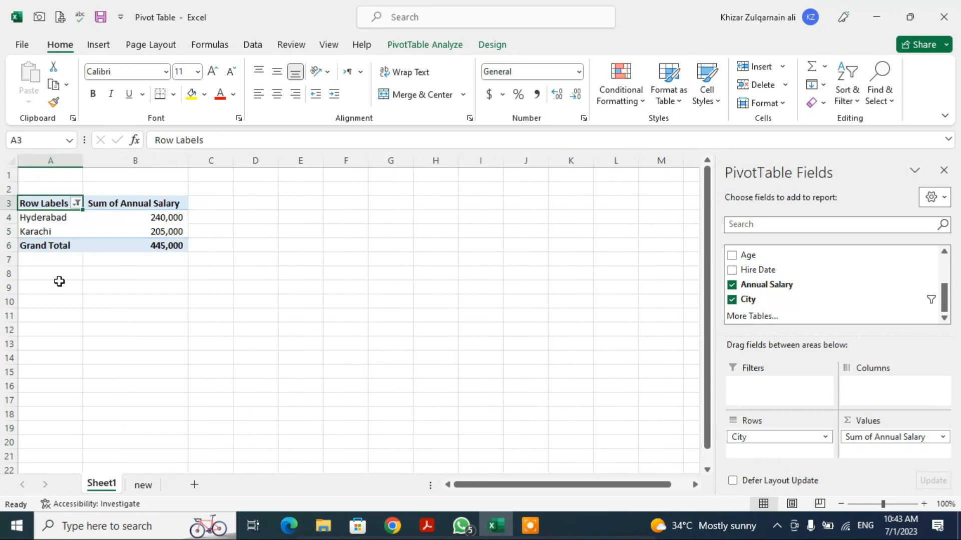
pyautogui.click(76, 203)
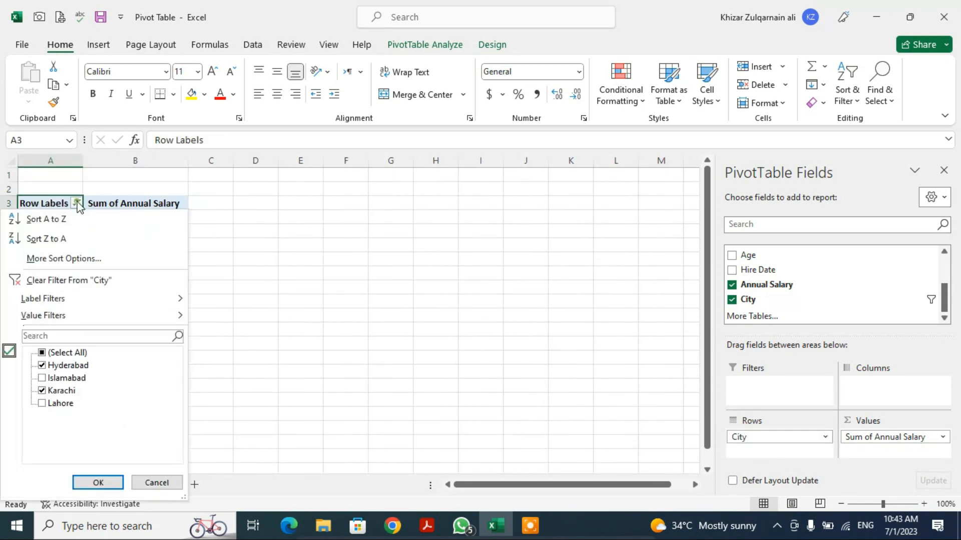
pyautogui.click(50, 353)
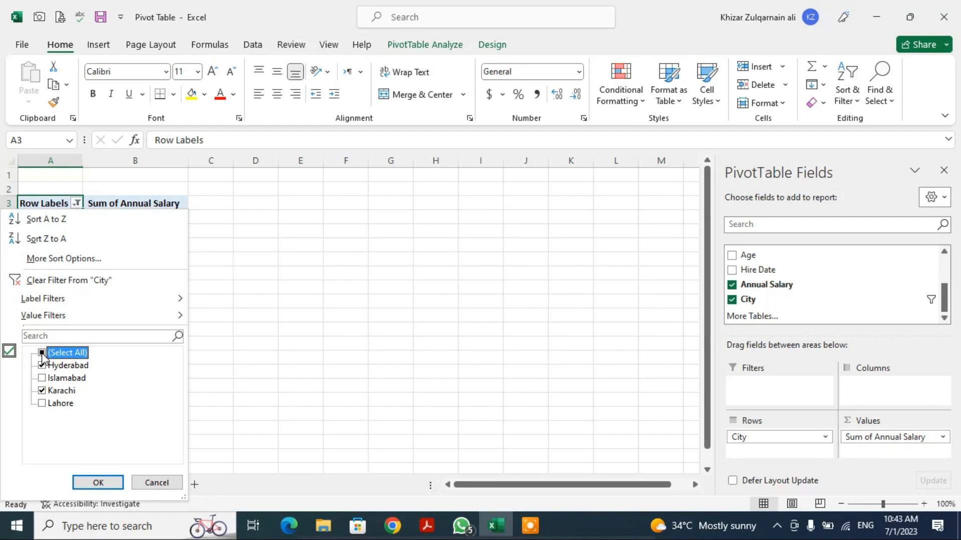
pyautogui.click(82, 483)
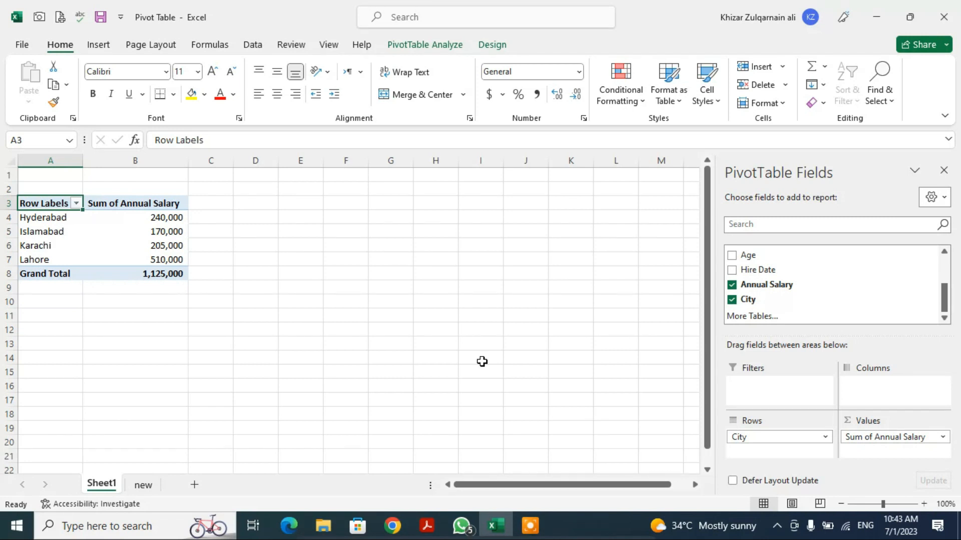
# - Clear the PivotTable's fields and rebuild it with City as rows and the count of Full Name as values
pyautogui.click(733, 300)
pyautogui.click(732, 286)
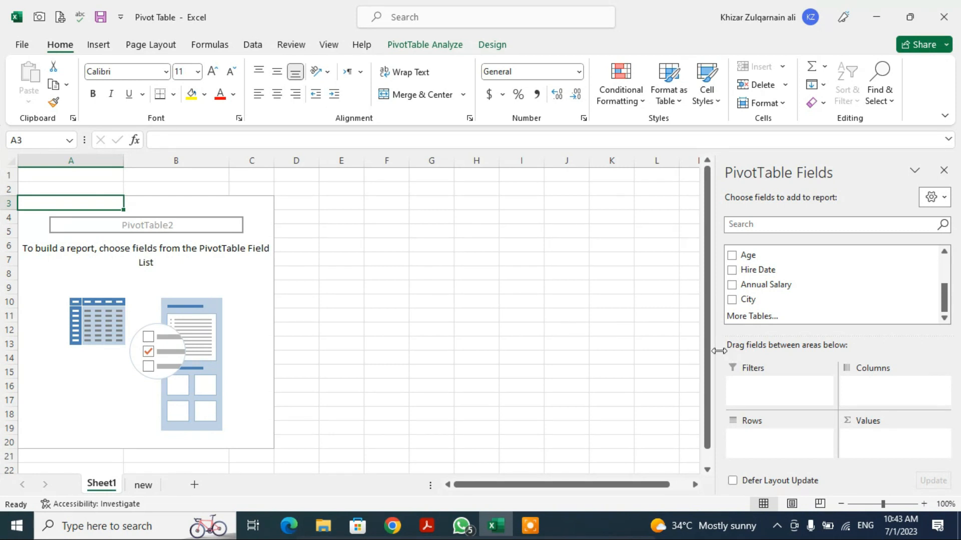
pyautogui.click(732, 301)
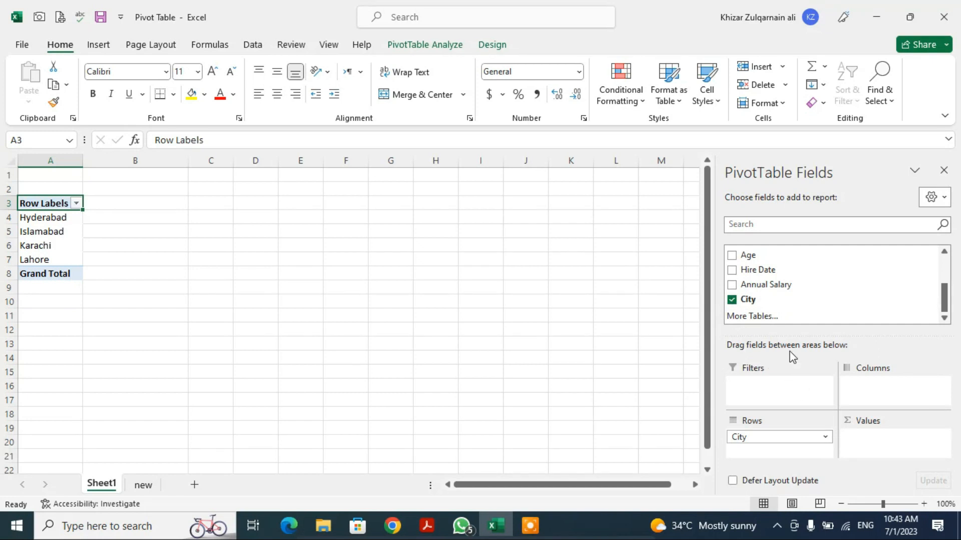
pyautogui.scroll(3, 772, 295)
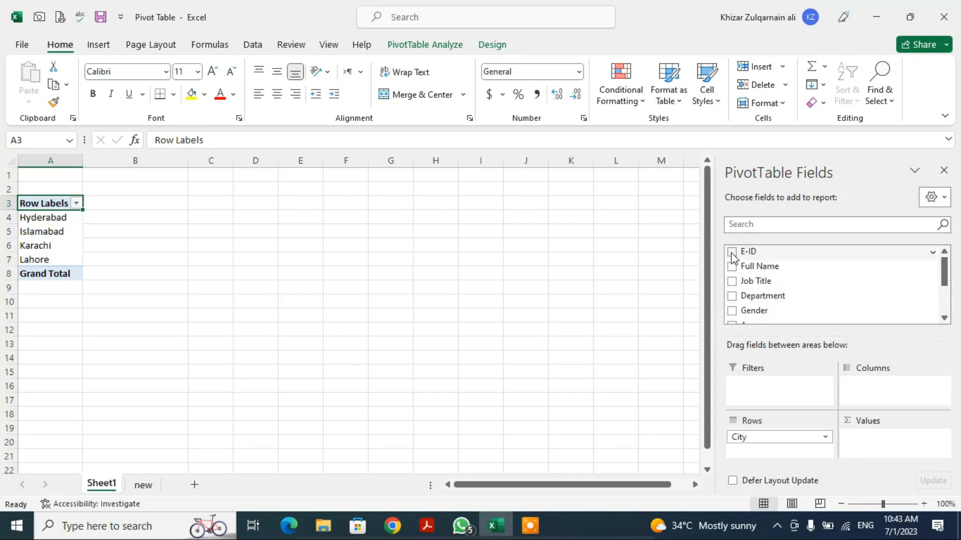
pyautogui.click(731, 267)
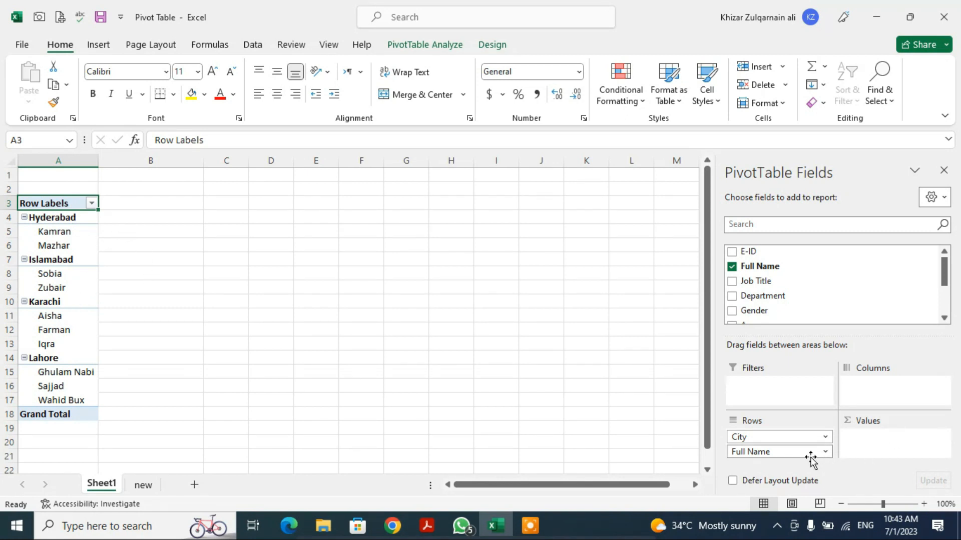
pyautogui.moveTo(800, 452); pyautogui.dragTo(881, 438)
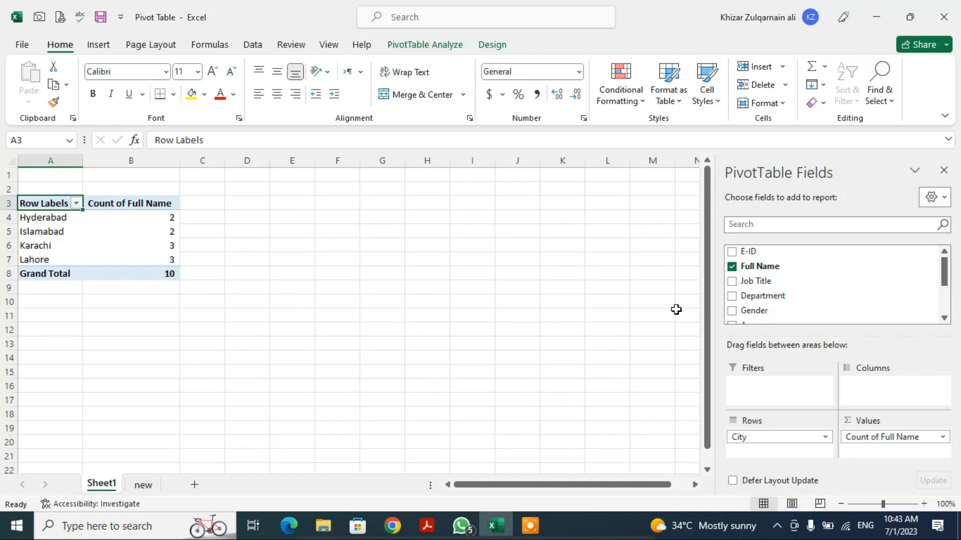
# - Replace Full Name in the PivotTable's values with the sum of Annual Salary
pyautogui.click(732, 267)
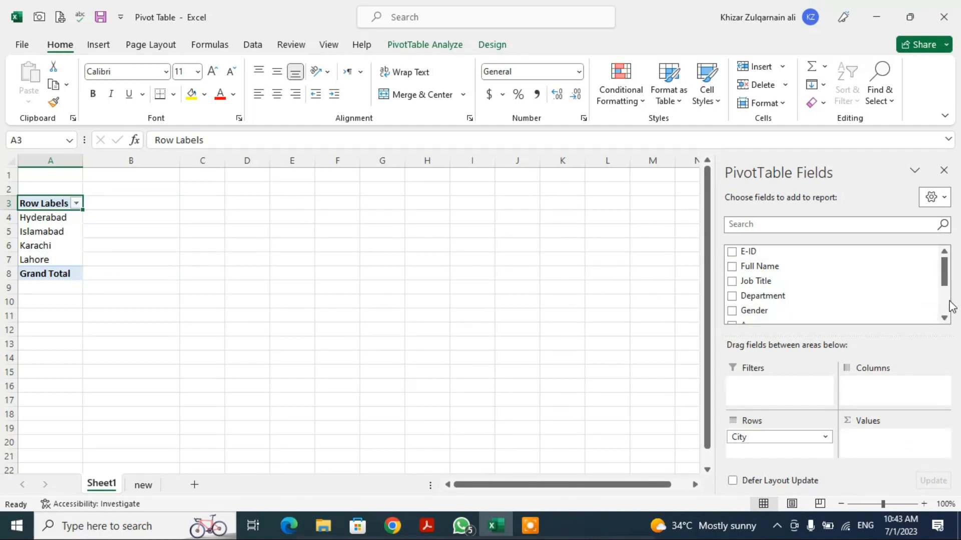
pyautogui.scroll(-2, 946, 306)
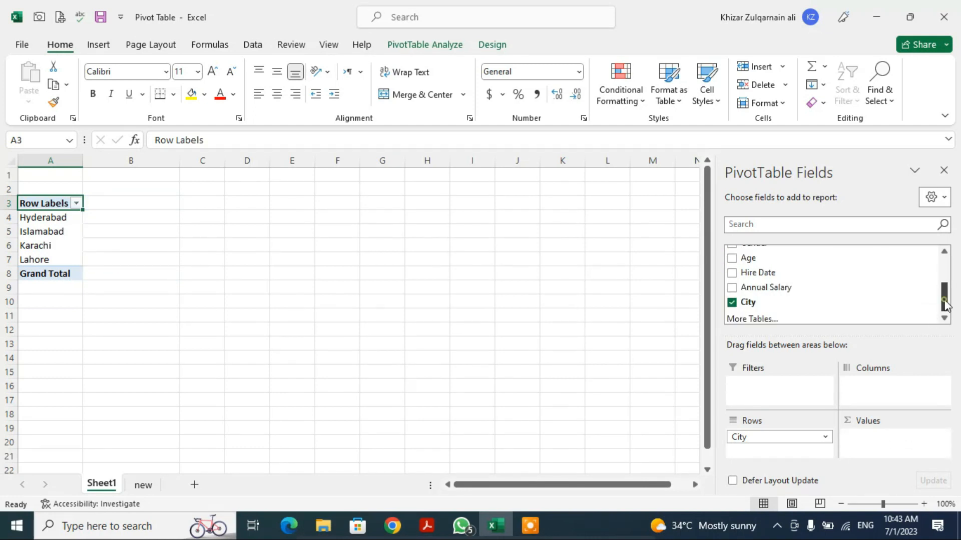
pyautogui.click(732, 287)
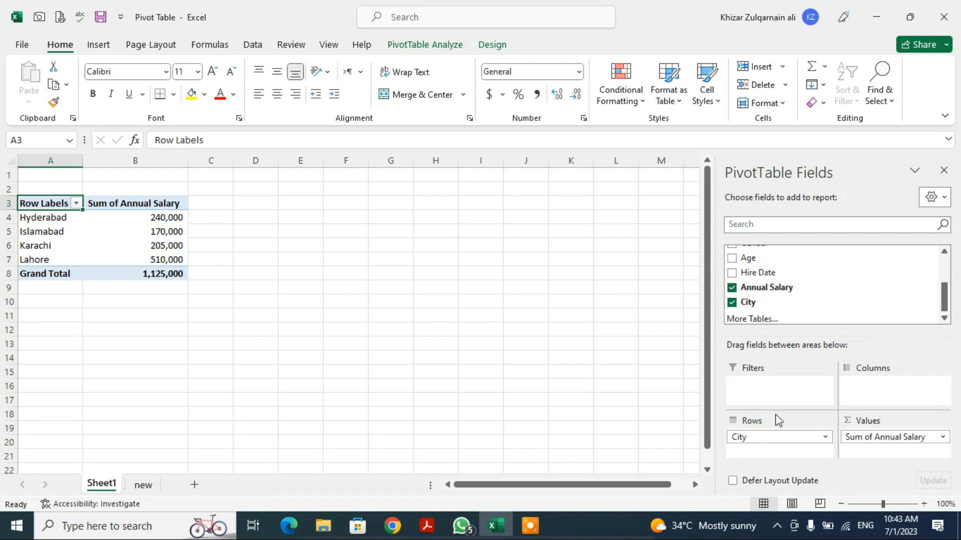
# - Clear the PivotTable's fields and rebuild it with Hire Date as rows and City as the report filter
pyautogui.click(731, 288)
pyautogui.click(732, 304)
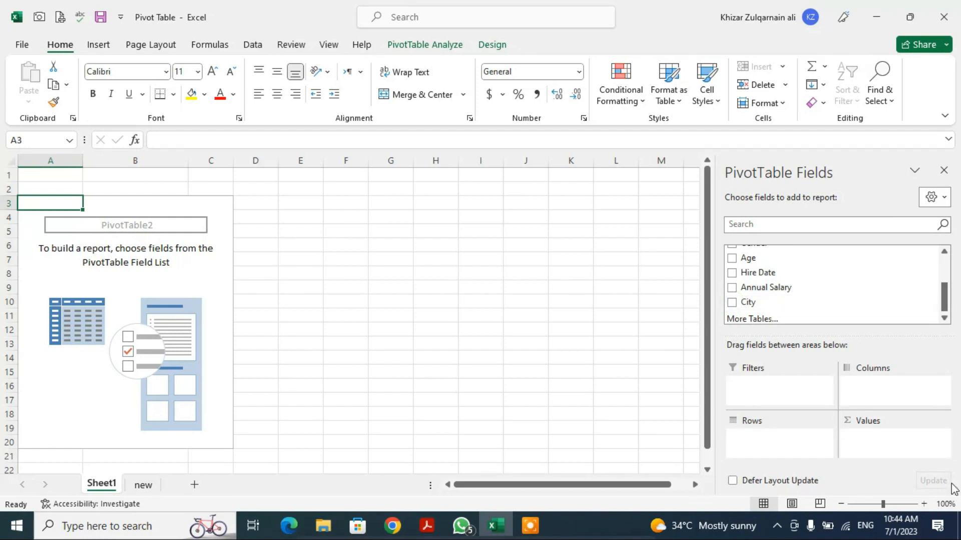
pyautogui.moveTo(944, 301)
pyautogui.mouseDown()
pyautogui.moveTo(948, 272)
pyautogui.moveTo(947, 305)
pyautogui.mouseUp()
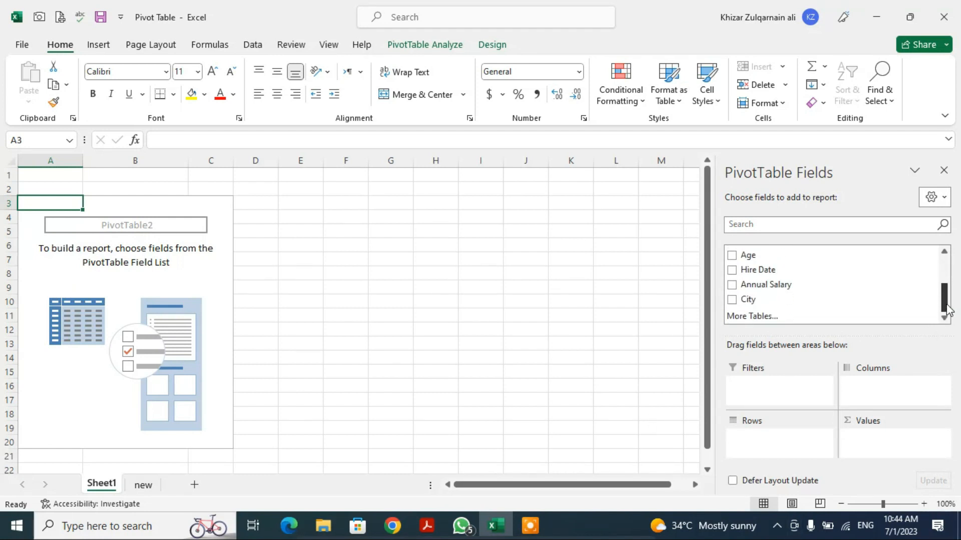
pyautogui.click(731, 270)
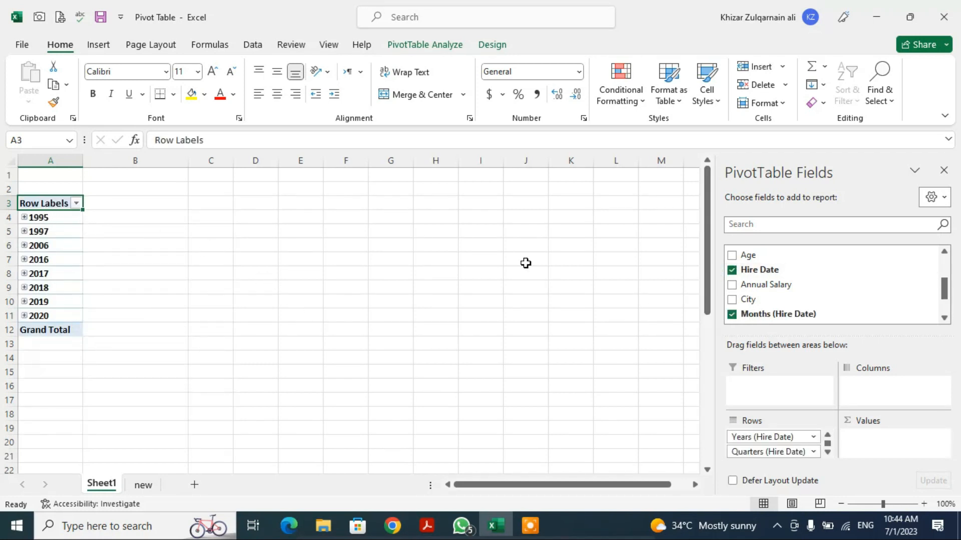
pyautogui.click(731, 299)
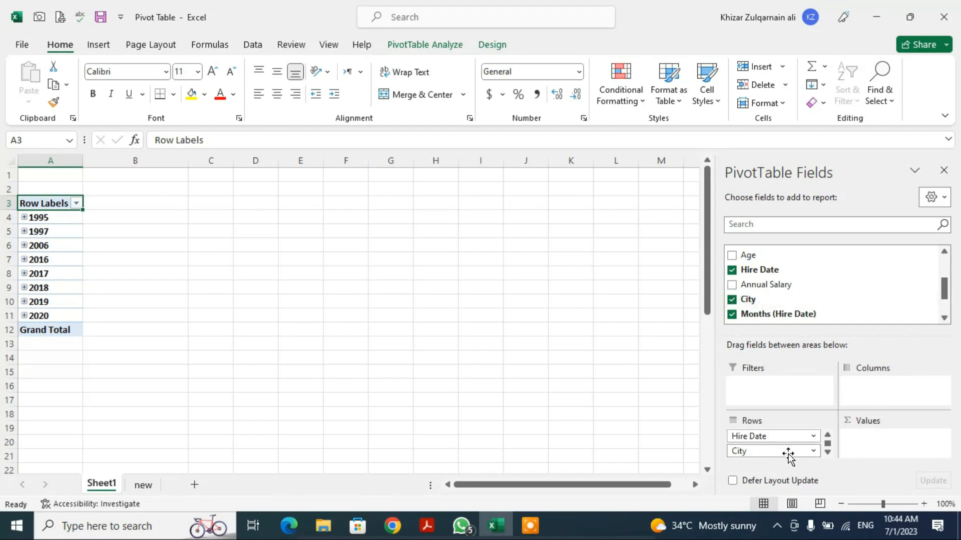
pyautogui.moveTo(773, 453); pyautogui.dragTo(781, 391)
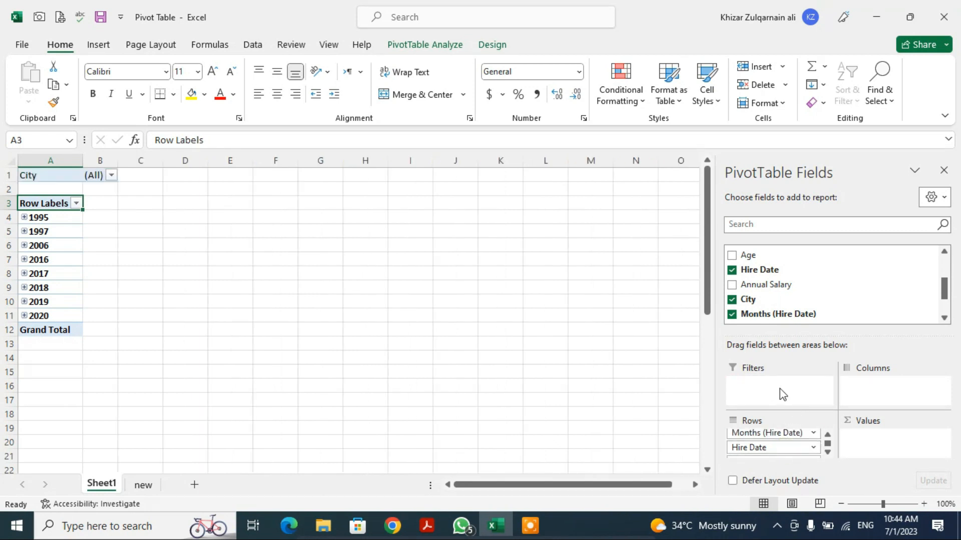
# - Filter the hire-date PivotTable to show only the city Islamabad
pyautogui.click(111, 175)
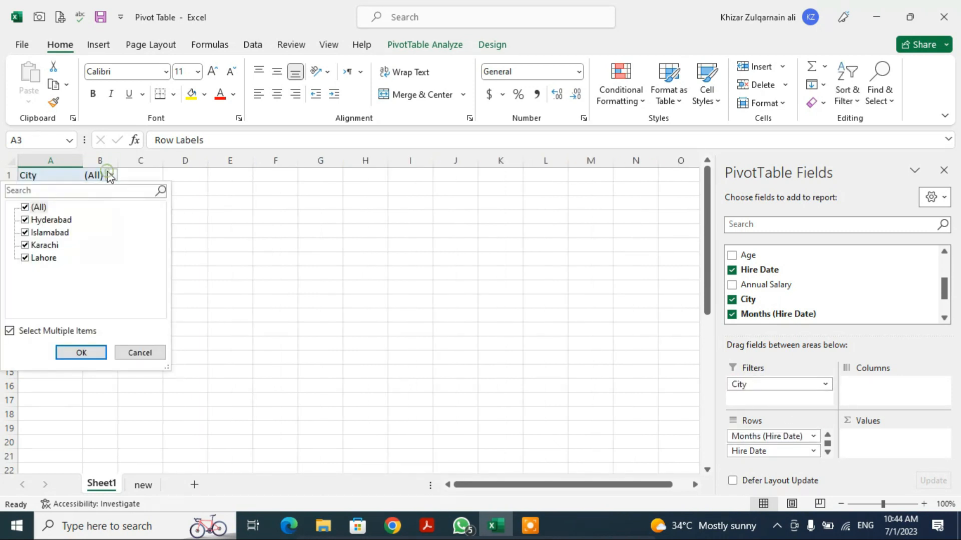
pyautogui.click(26, 207)
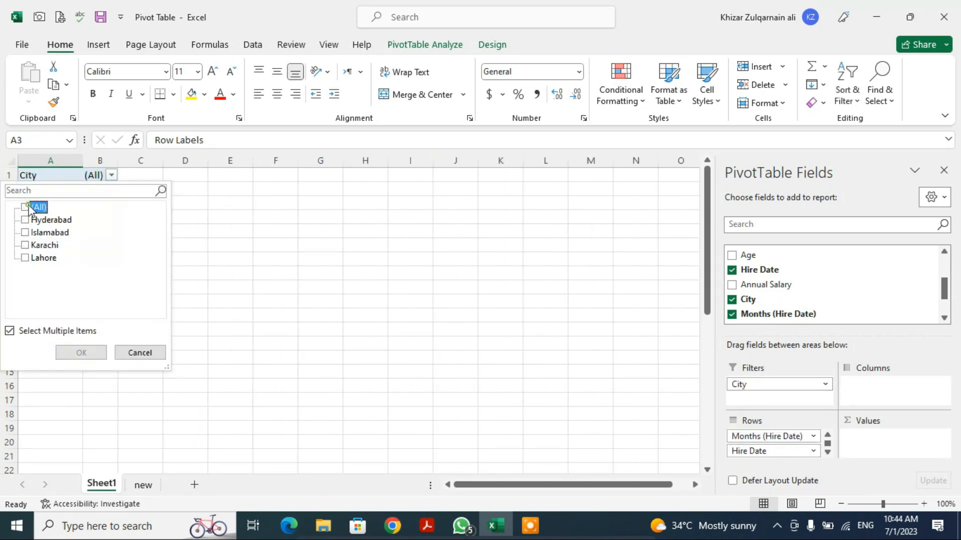
pyautogui.click(33, 234)
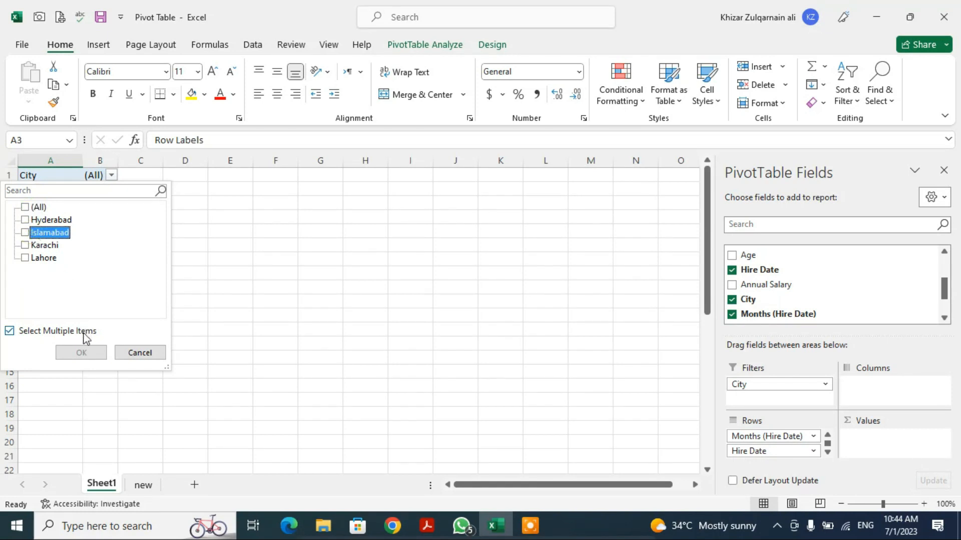
pyautogui.click(53, 234)
pyautogui.click(26, 233)
pyautogui.click(81, 352)
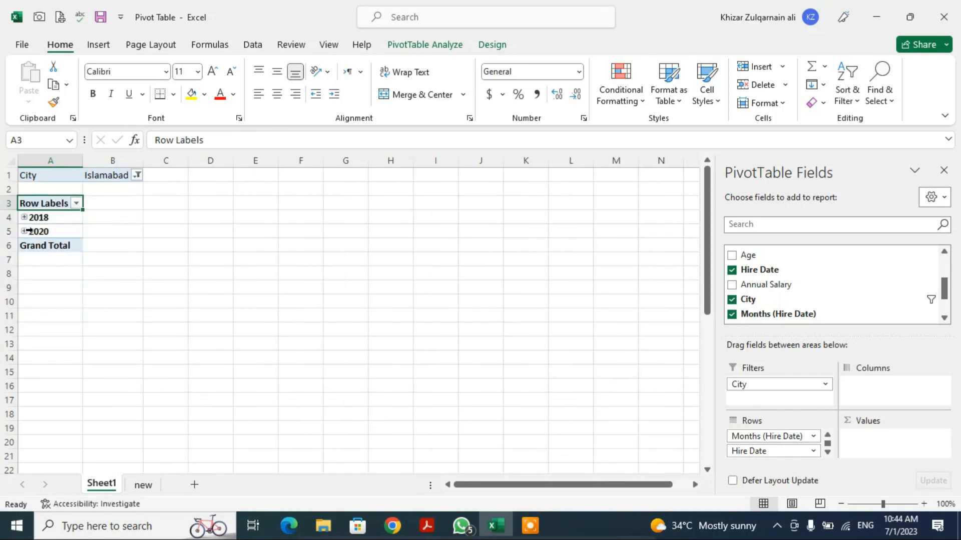
# - Expand the year 2018 in the PivotTable and remove the Months (Hire Date) field from its rows
pyautogui.click(24, 217)
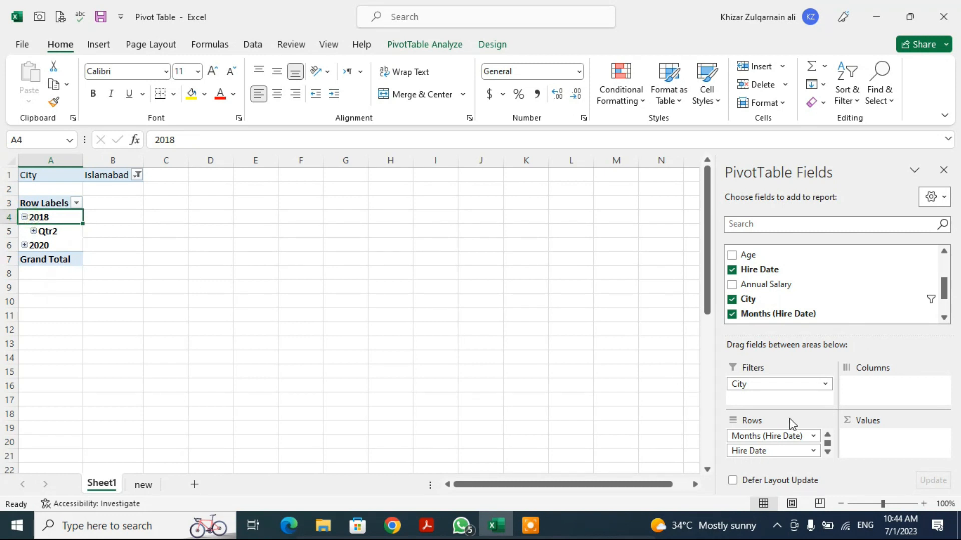
pyautogui.click(827, 457)
pyautogui.click(827, 457)
pyautogui.click(822, 450)
pyautogui.click(827, 449)
pyautogui.click(382, 305)
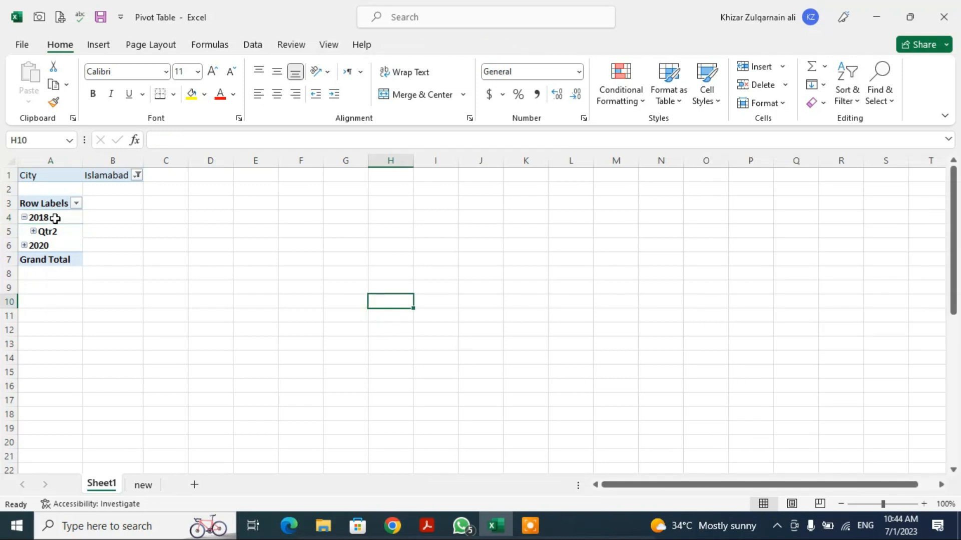
pyautogui.click(55, 219)
pyautogui.click(800, 437)
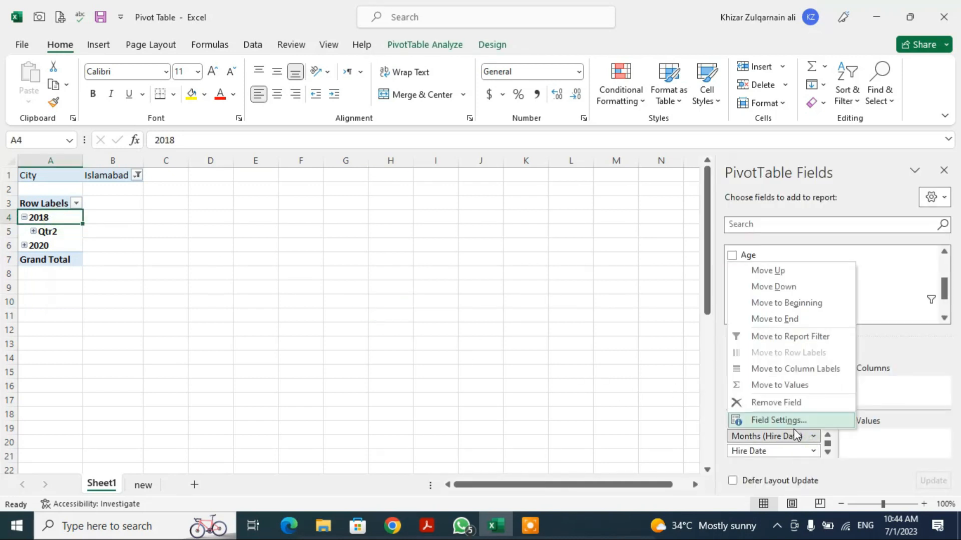
pyautogui.click(782, 403)
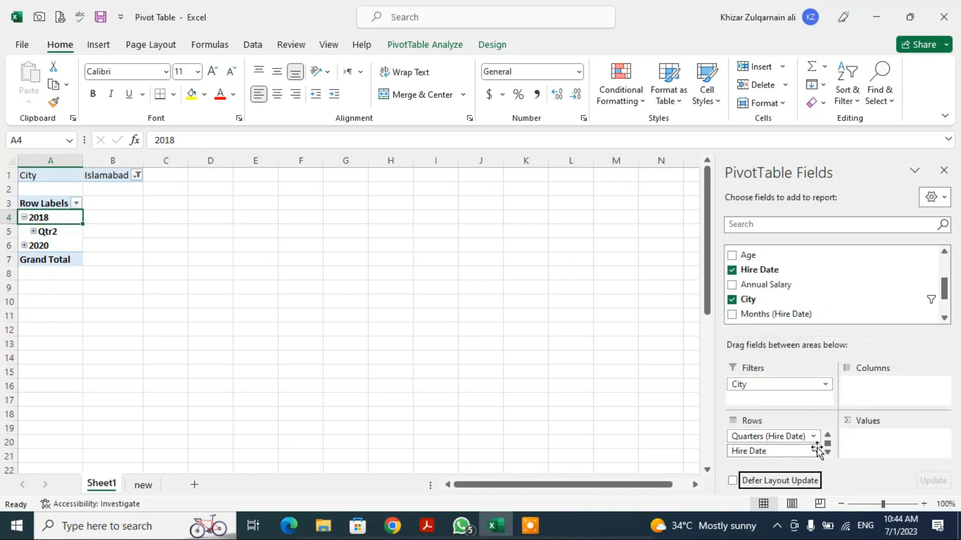
# - Empty the PivotTable by removing City, Hire Date, Years (Hire Date) and Quarters (Hire Date)
pyautogui.click(732, 299)
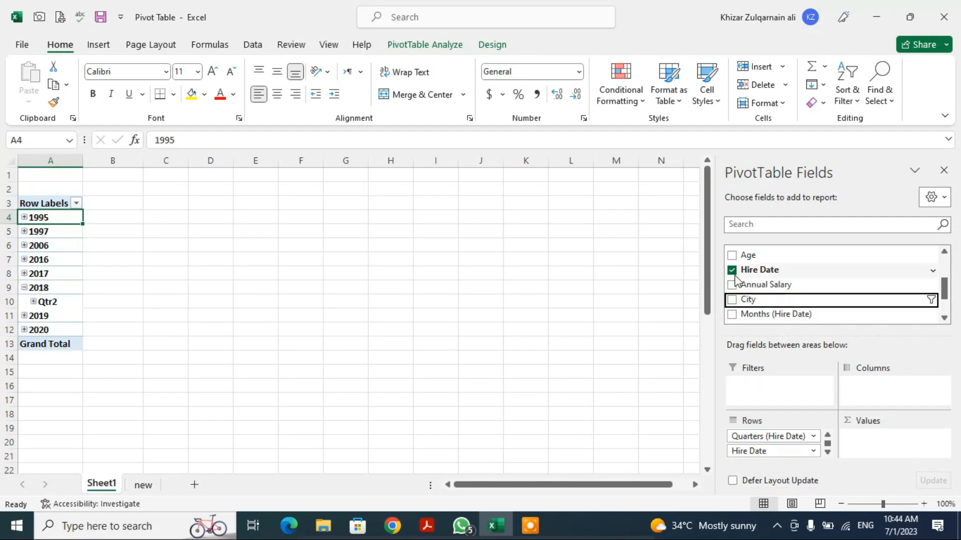
pyautogui.click(732, 271)
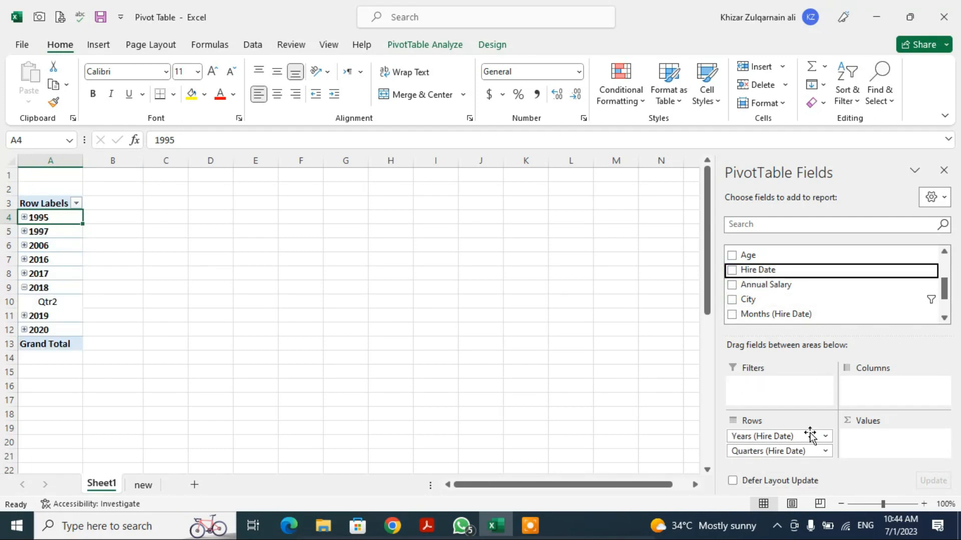
pyautogui.click(826, 436)
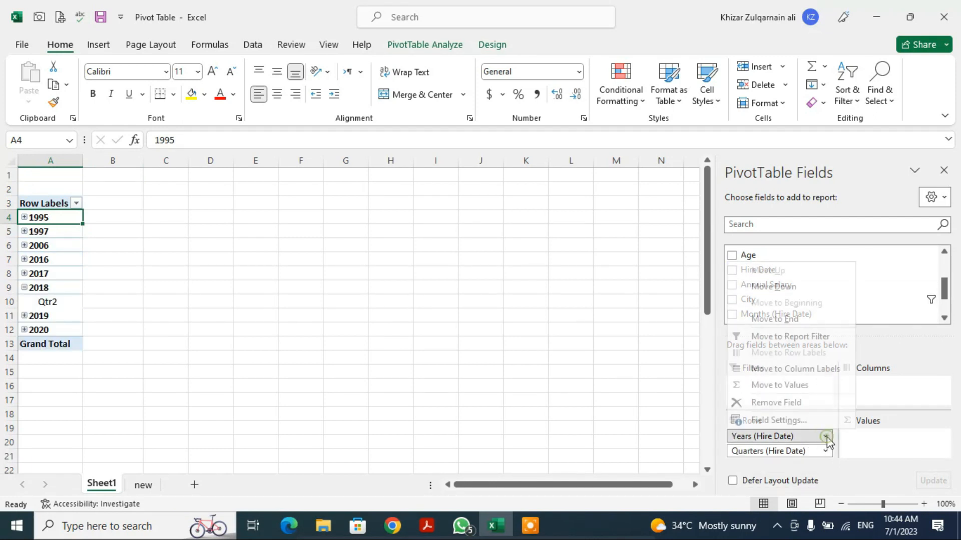
pyautogui.click(786, 402)
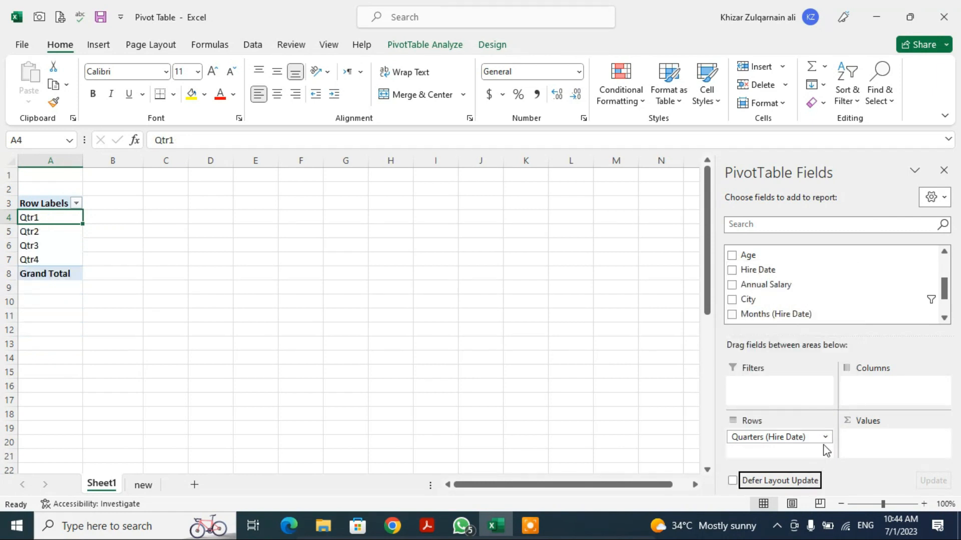
pyautogui.click(825, 437)
pyautogui.click(786, 404)
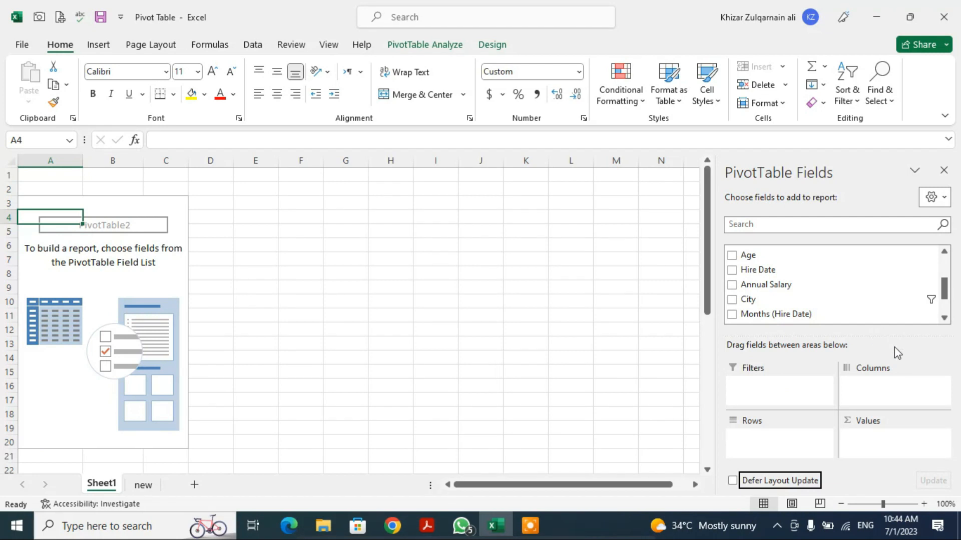
# - Add Job Title as the PivotTable's rows, and replace it with Department
pyautogui.scroll(2, 847, 281)
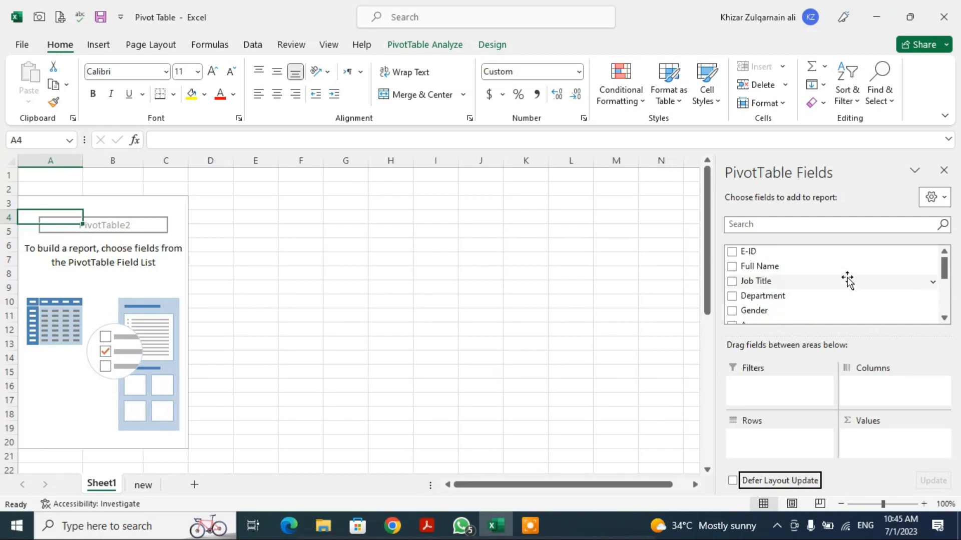
pyautogui.click(732, 282)
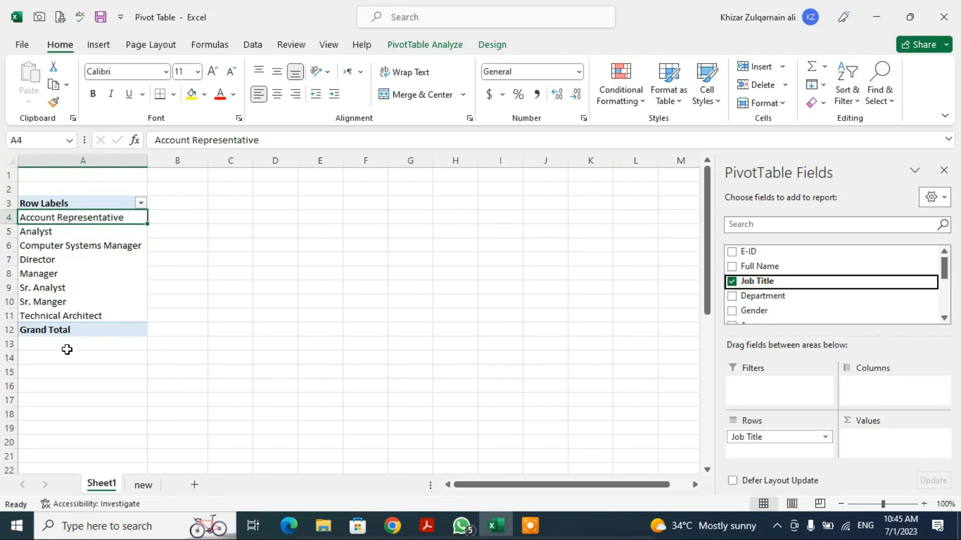
pyautogui.click(732, 281)
pyautogui.click(731, 296)
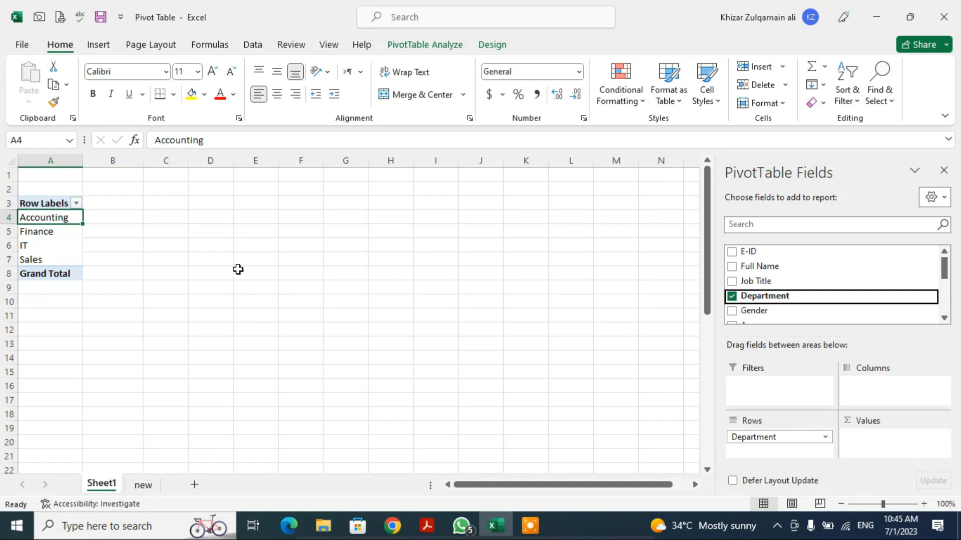
# - Add Annual Salary to the PivotTable's values, keeping Department as the rows
pyautogui.scroll(-3, 763, 318)
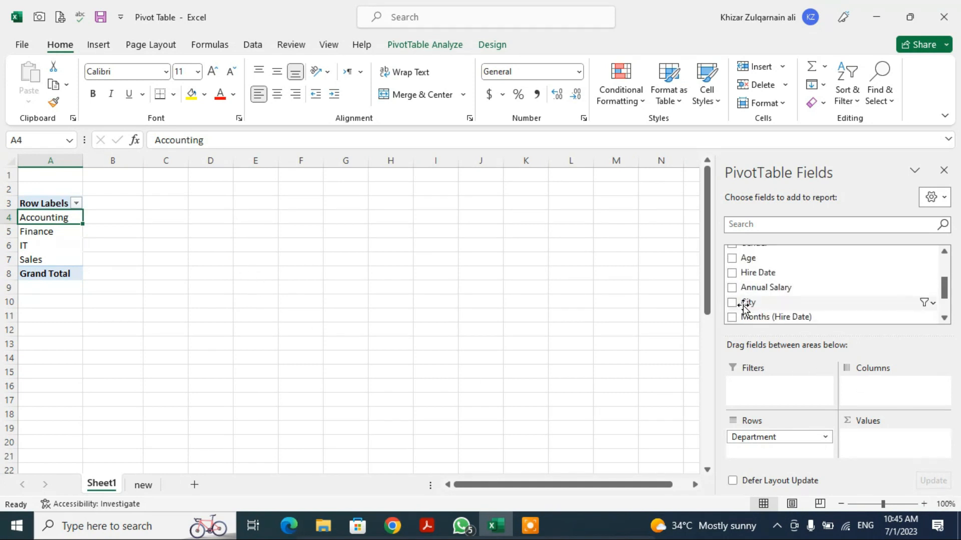
pyautogui.click(732, 288)
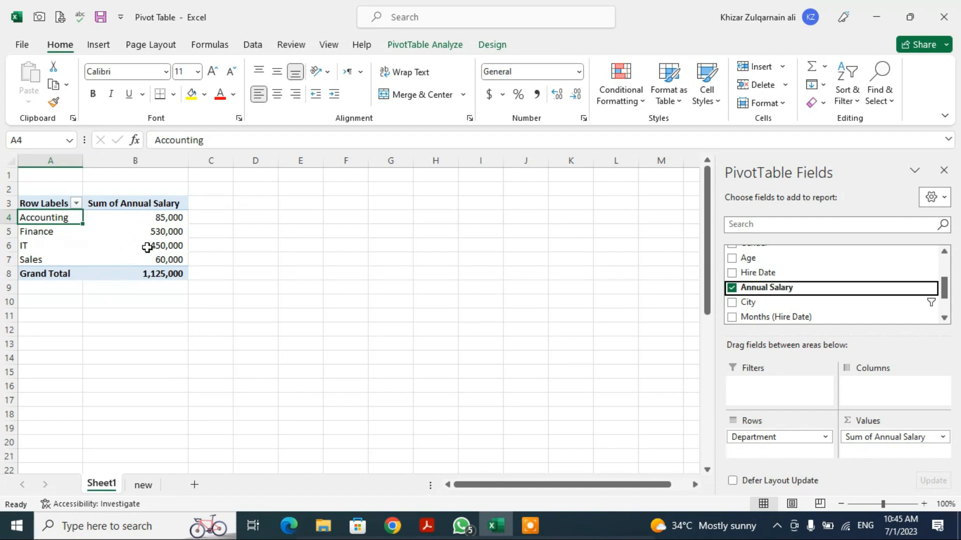
pyautogui.moveTo(146, 270)
# - Summarise the Annual Salary values by Count in the Value Field Settings
pyautogui.click(943, 437)
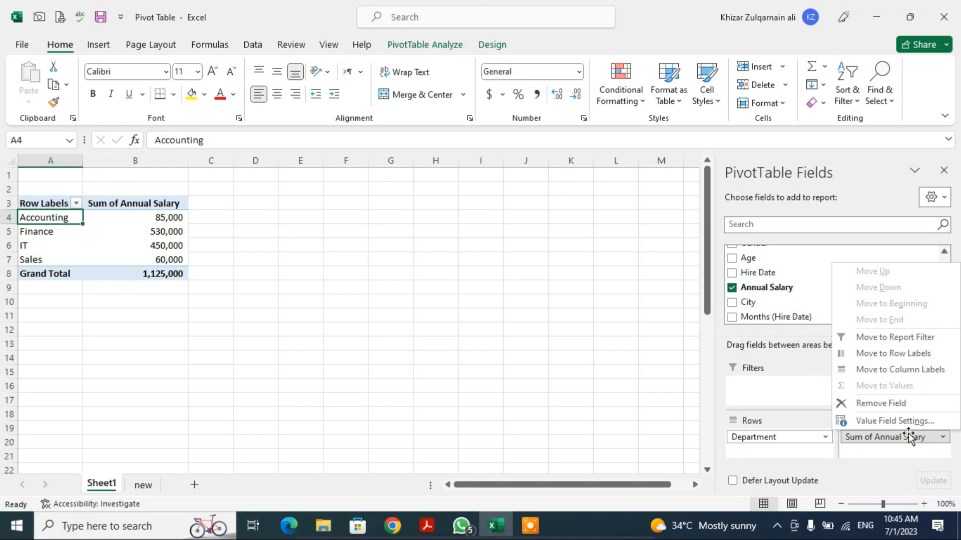
pyautogui.click(883, 422)
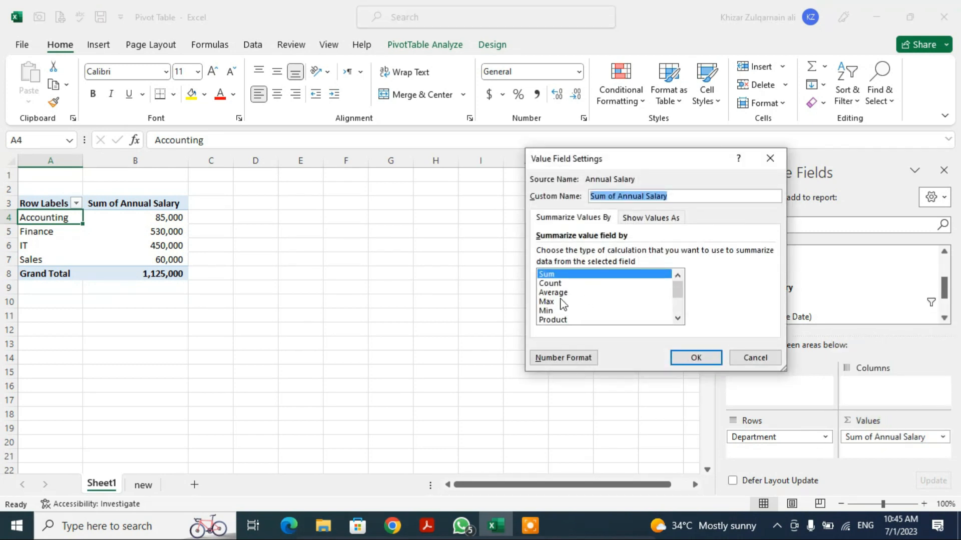
pyautogui.click(550, 284)
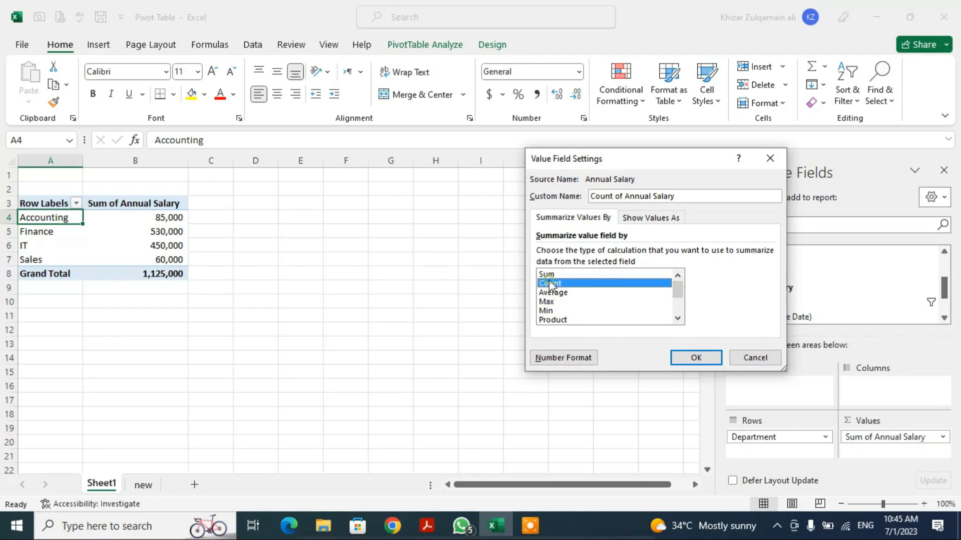
pyautogui.click(696, 359)
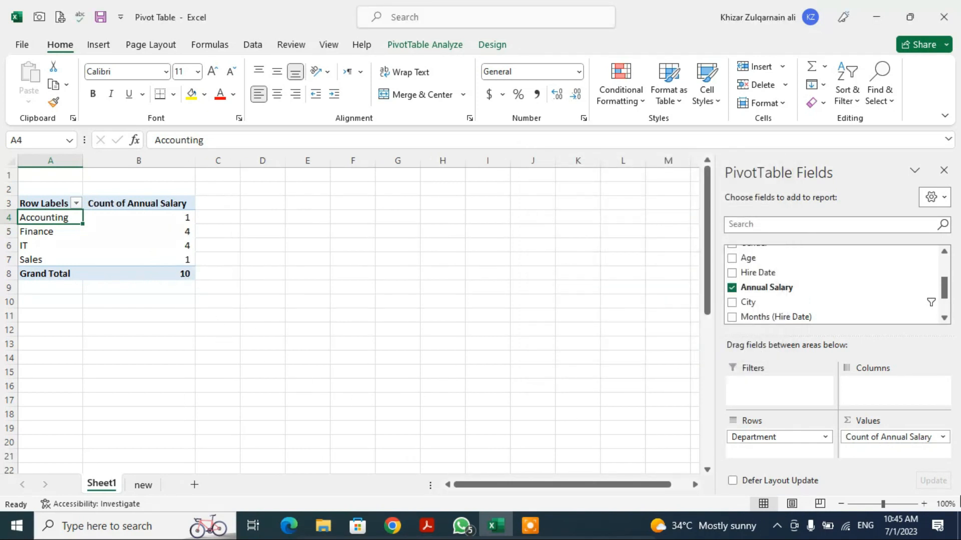
# - Change the Annual Salary calculation to Max for each department
pyautogui.click(942, 437)
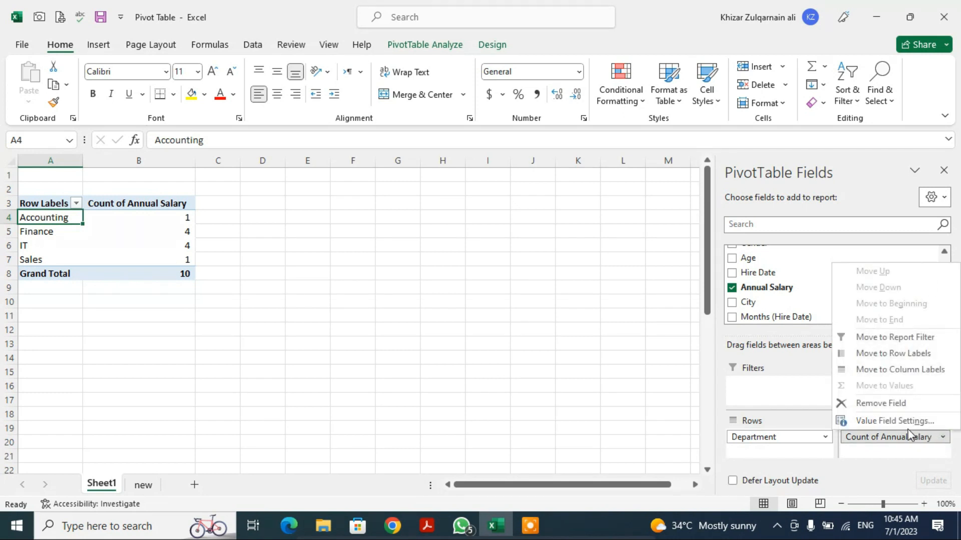
pyautogui.click(896, 422)
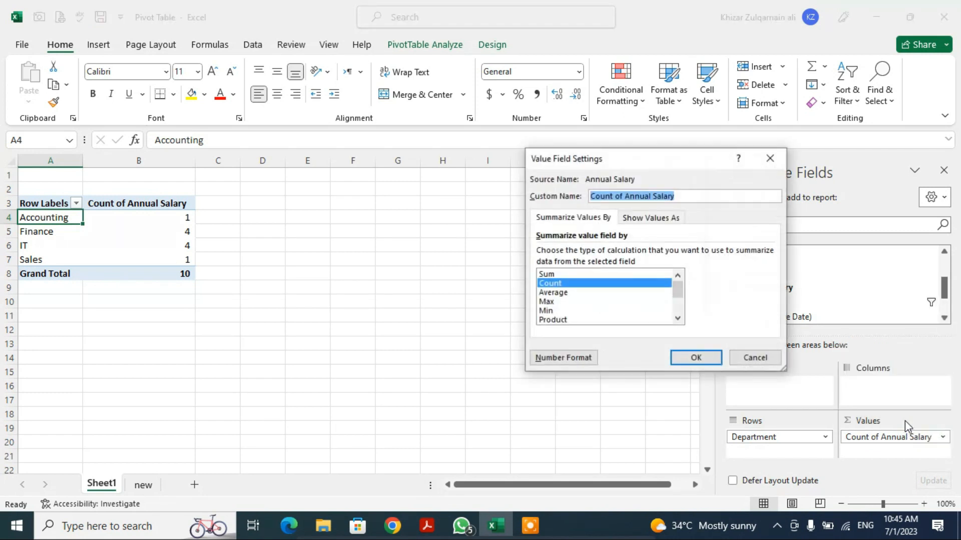
pyautogui.click(550, 302)
pyautogui.click(693, 358)
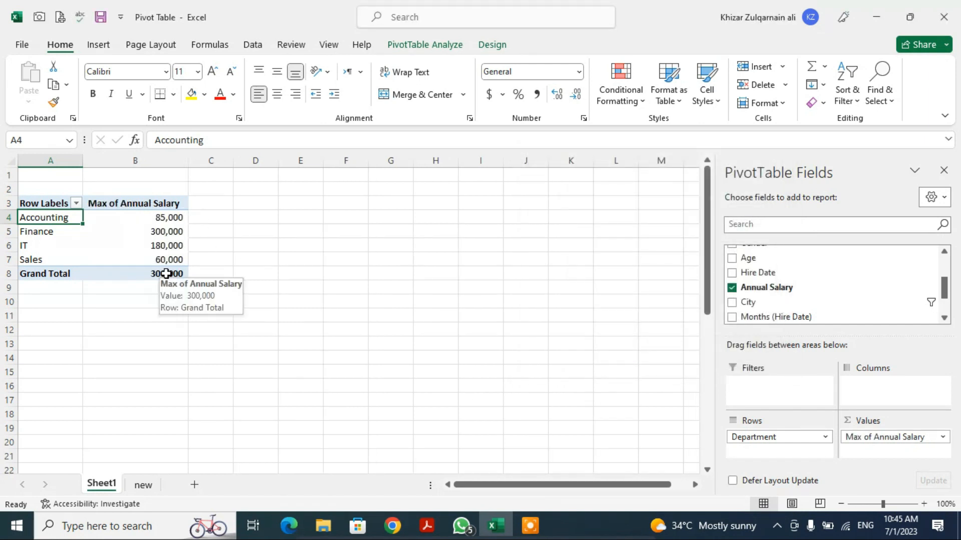
# - Switch the Annual Salary value field to the Average calculation
pyautogui.click(942, 437)
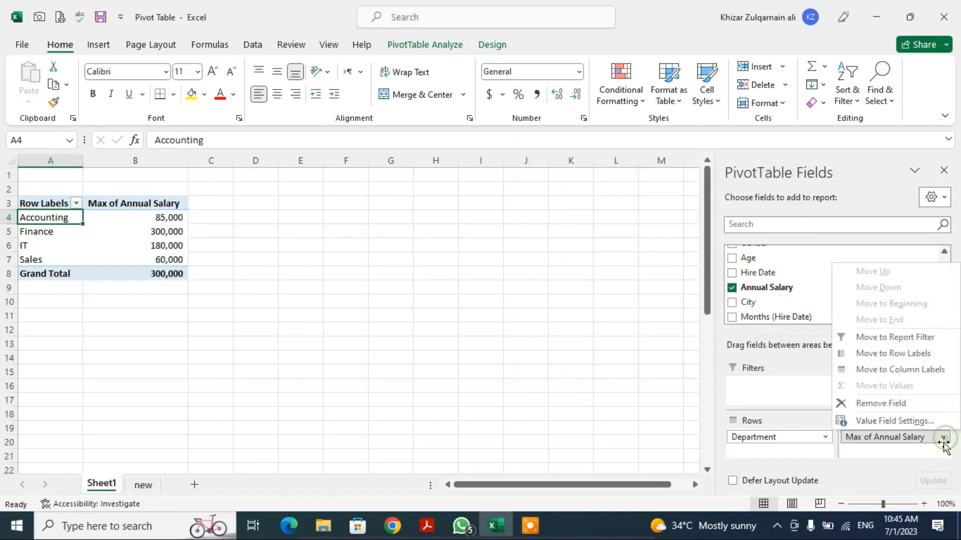
pyautogui.click(894, 421)
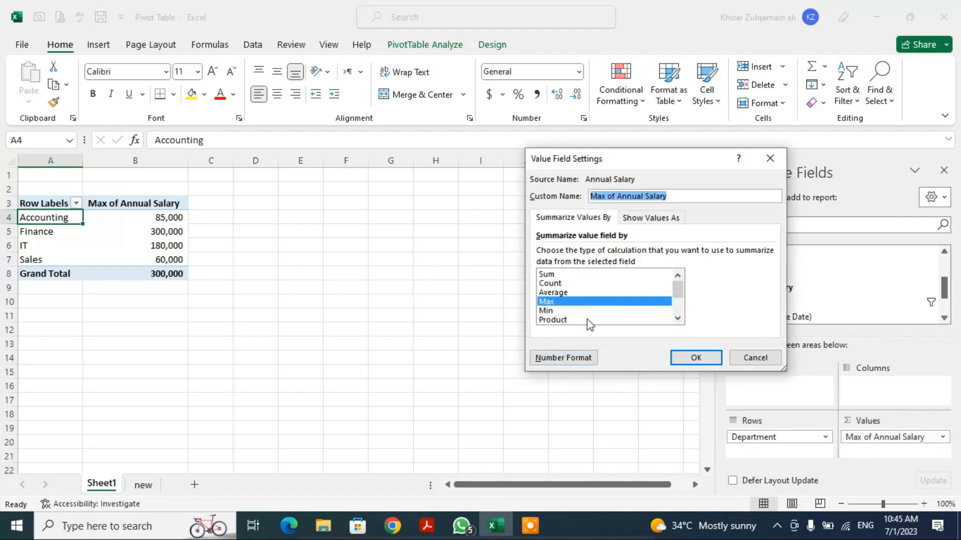
pyautogui.click(553, 293)
pyautogui.click(697, 358)
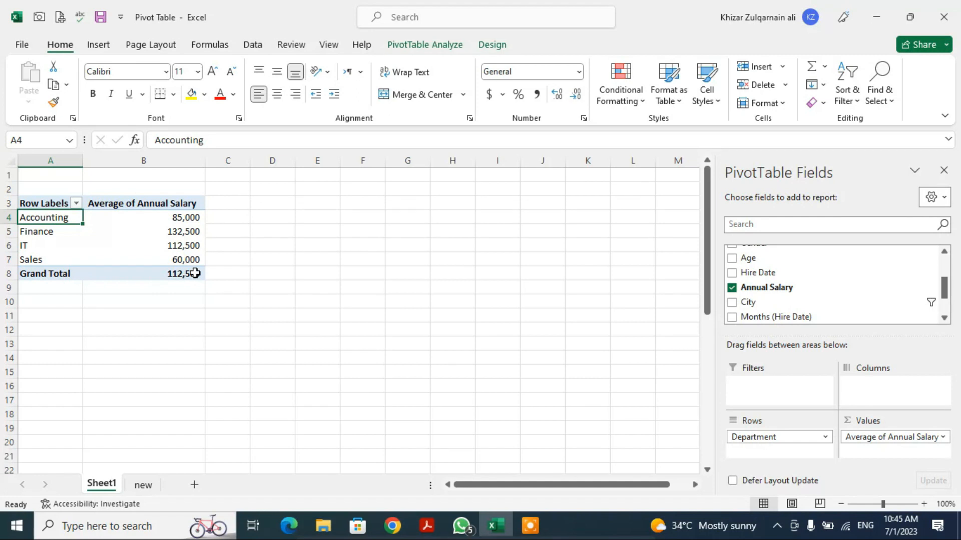
# - Set the Annual Salary value field to be summarised by Sum
pyautogui.click(944, 437)
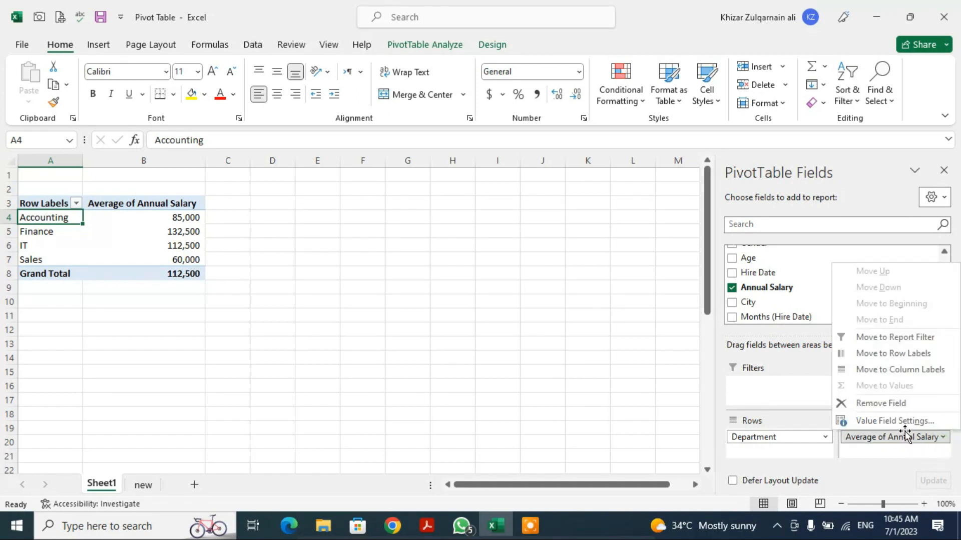
pyautogui.click(893, 425)
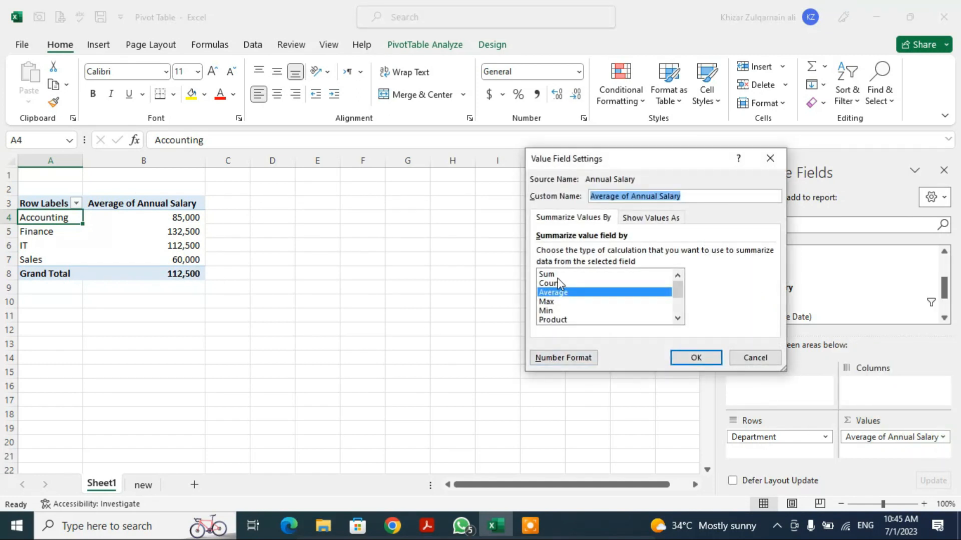
pyautogui.click(559, 275)
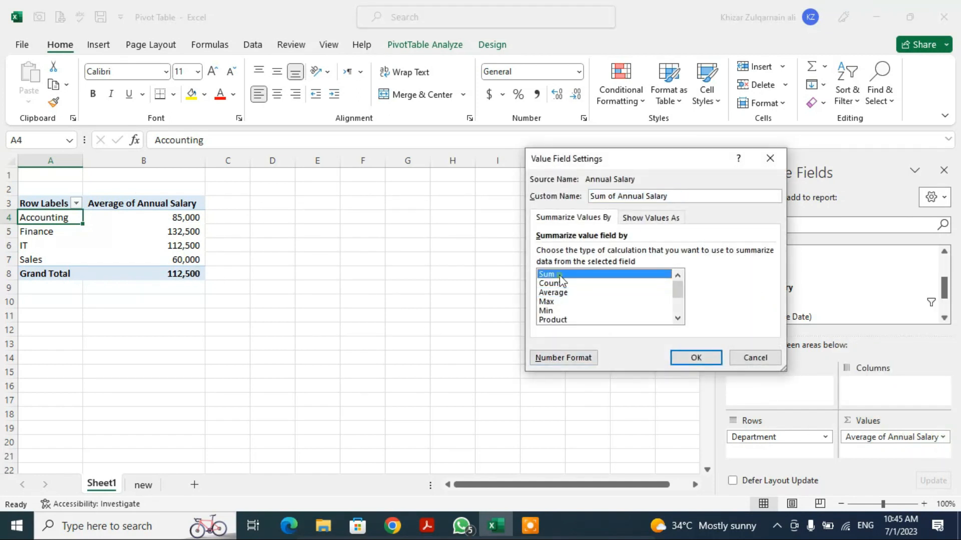
pyautogui.click(689, 363)
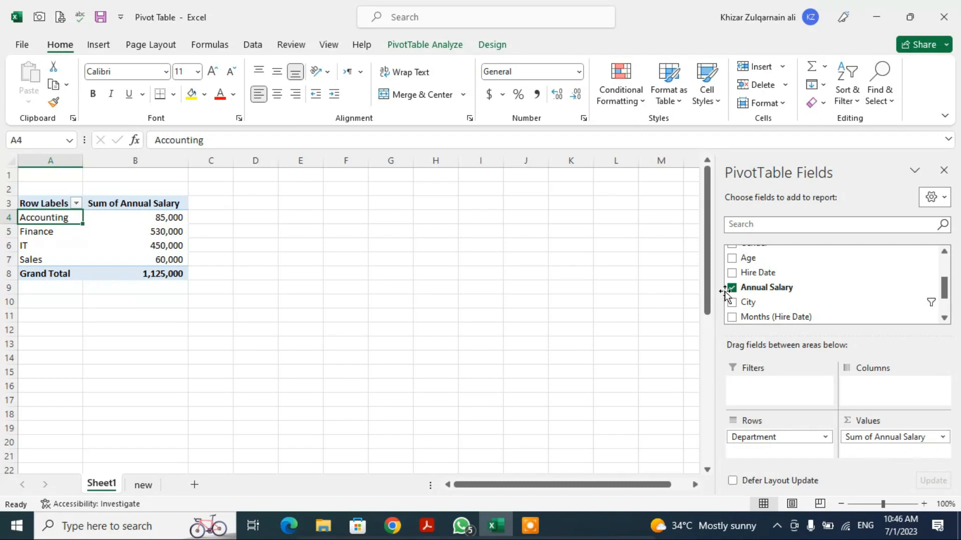
# - Add Hire Date to the PivotTable's rows and remove the Quarters (Hire Date) and Months (Hire Date) fields
pyautogui.click(731, 272)
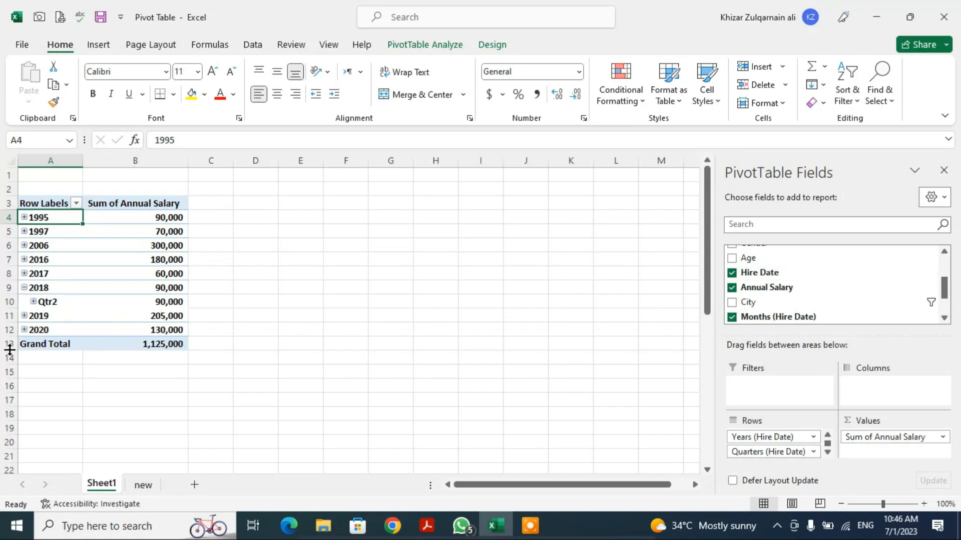
pyautogui.click(813, 452)
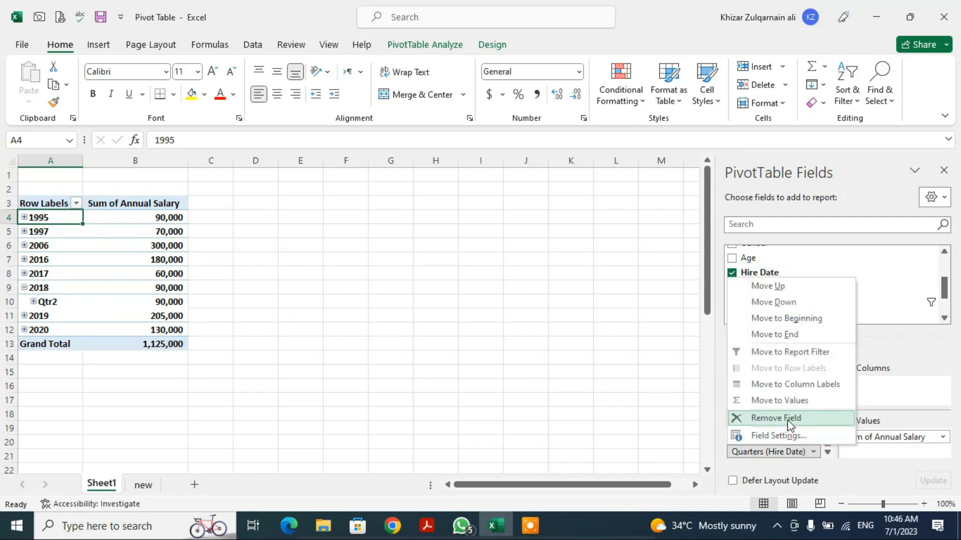
pyautogui.click(788, 420)
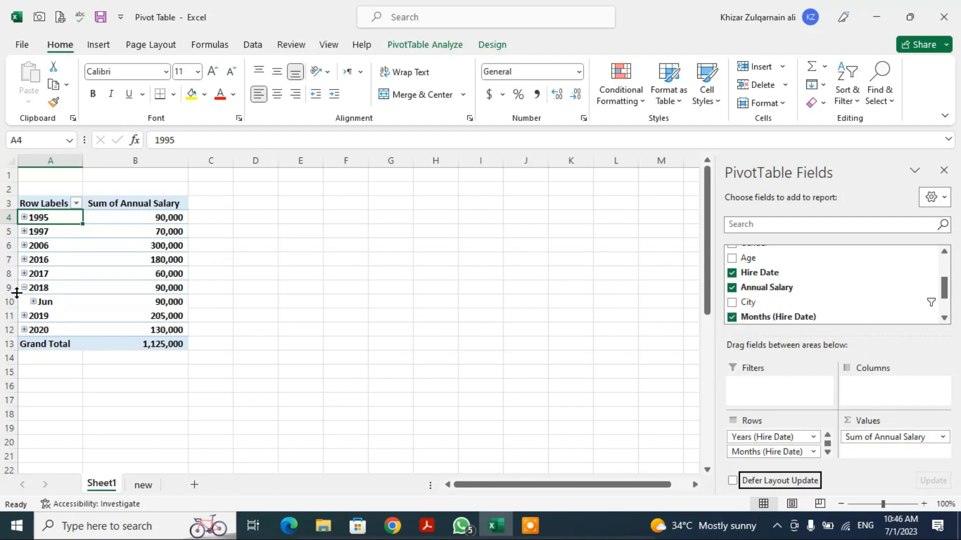
pyautogui.click(814, 451)
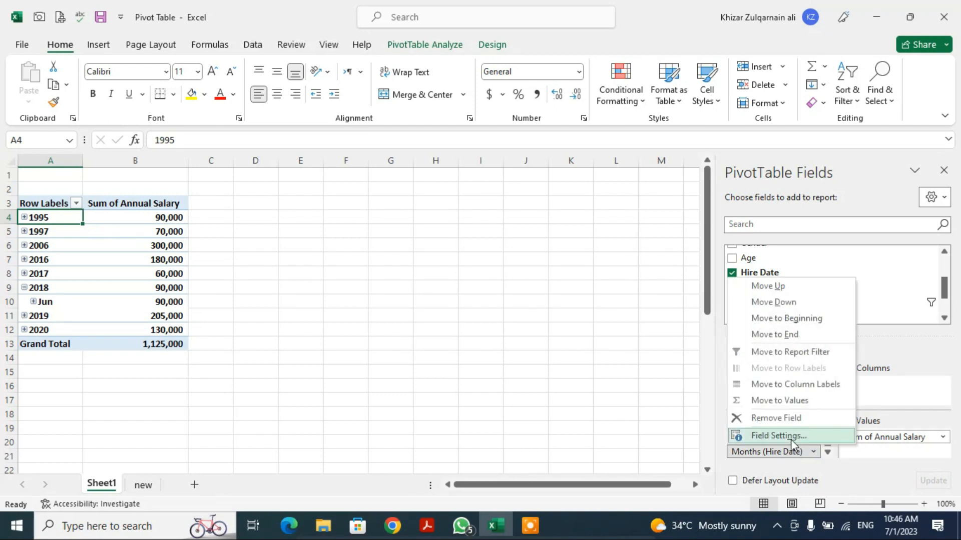
pyautogui.click(792, 422)
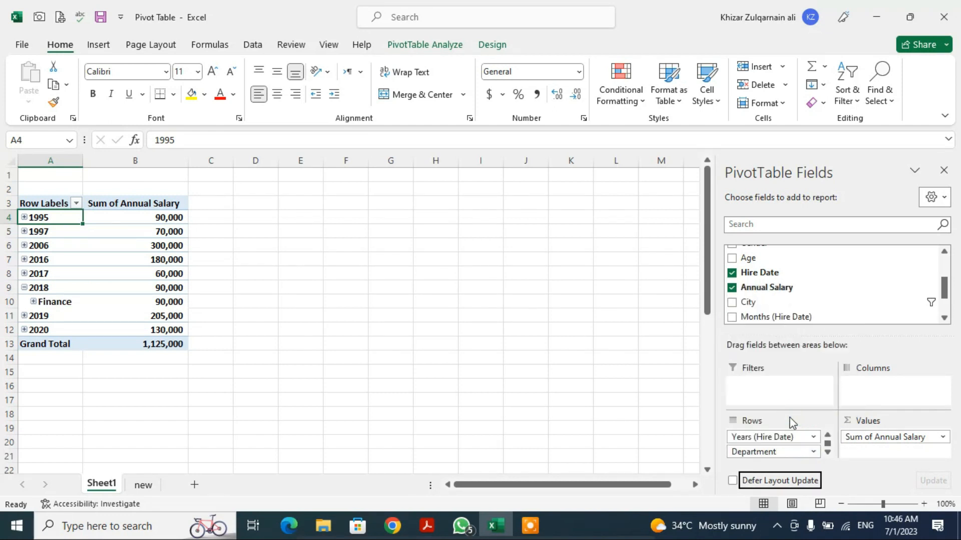
# - Remove Years (Hire Date) from the PivotTable's rows and expand the IT department to list its hire dates
pyautogui.click(827, 452)
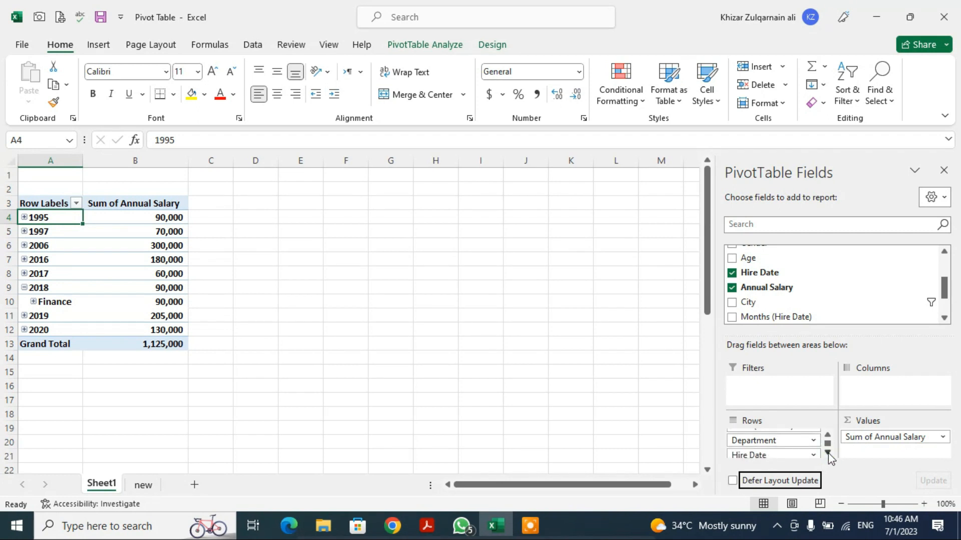
pyautogui.click(827, 435)
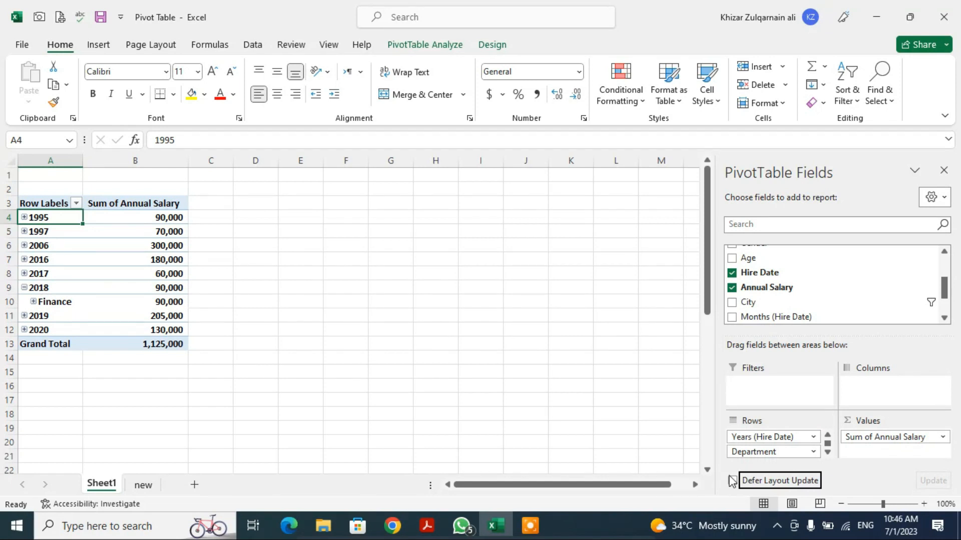
pyautogui.click(813, 440)
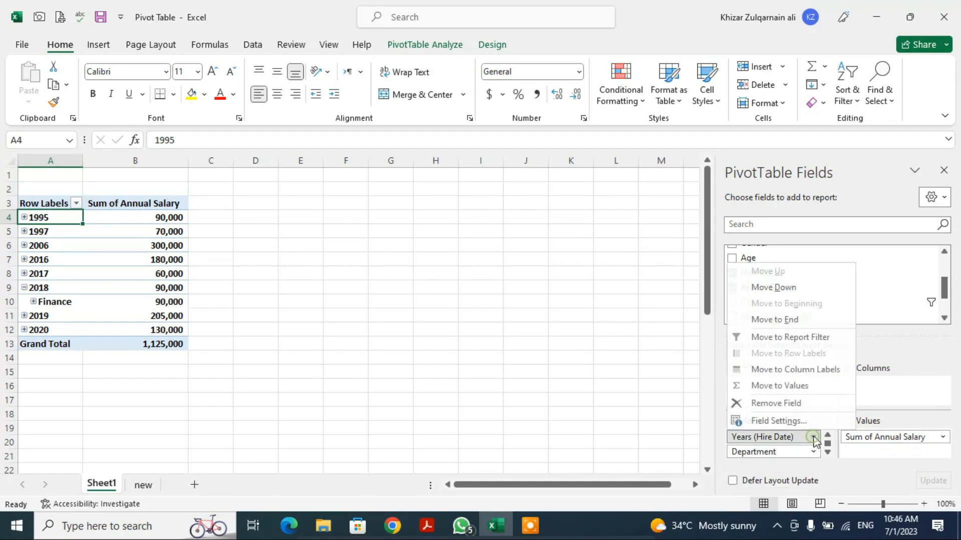
pyautogui.click(775, 406)
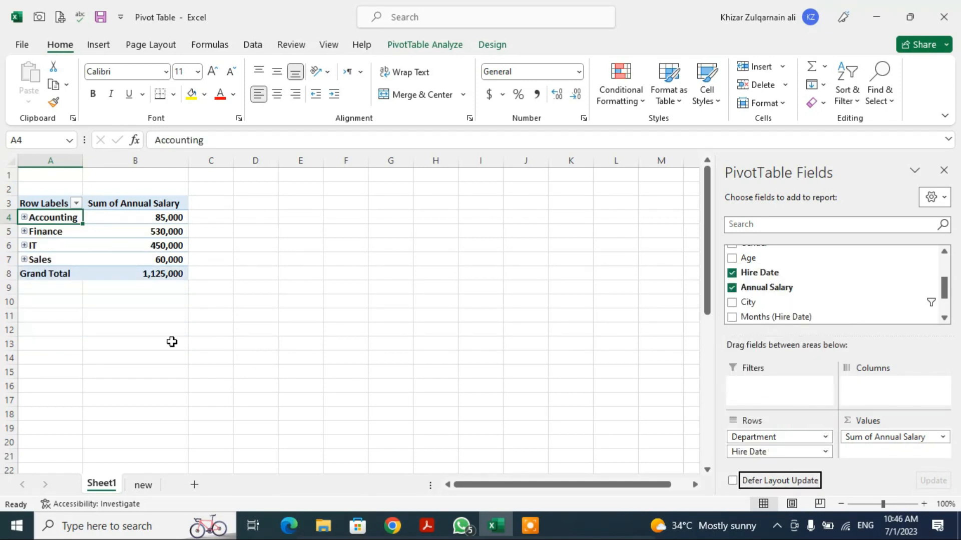
pyautogui.click(24, 245)
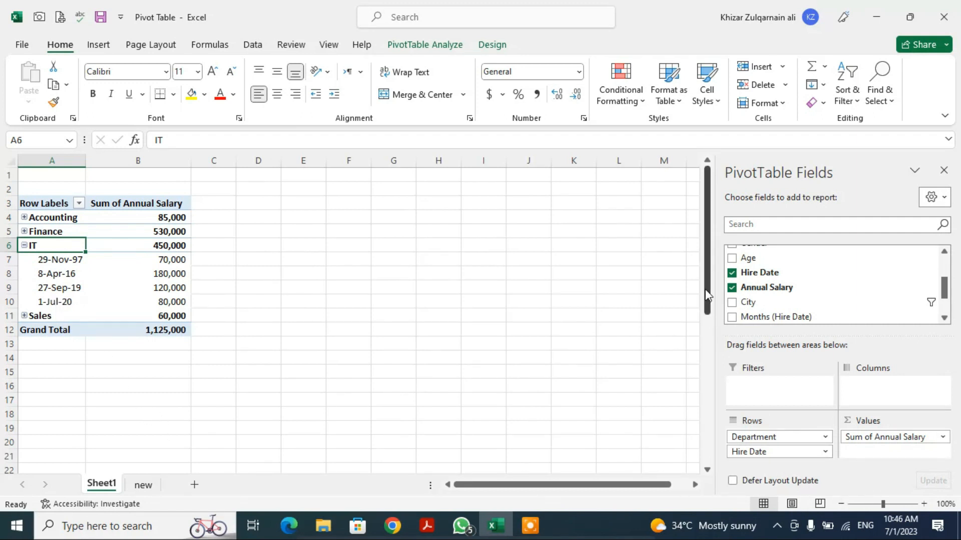
# - Empty the PivotTable by removing Annual Salary, Hire Date and Department
pyautogui.click(944, 318)
pyautogui.doubleClick(944, 319)
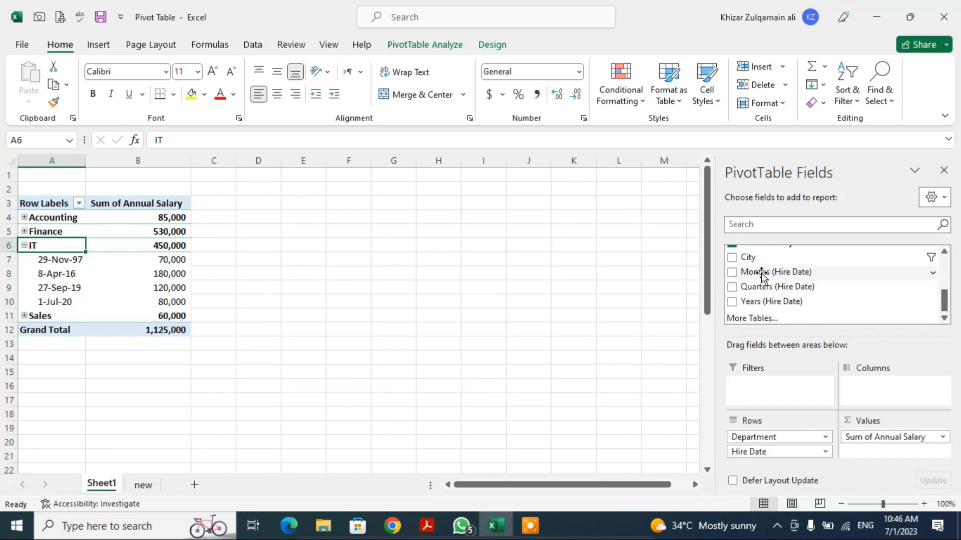
pyautogui.moveTo(947, 305)
pyautogui.mouseDown()
pyautogui.moveTo(946, 270)
pyautogui.moveTo(949, 295)
pyautogui.mouseUp()
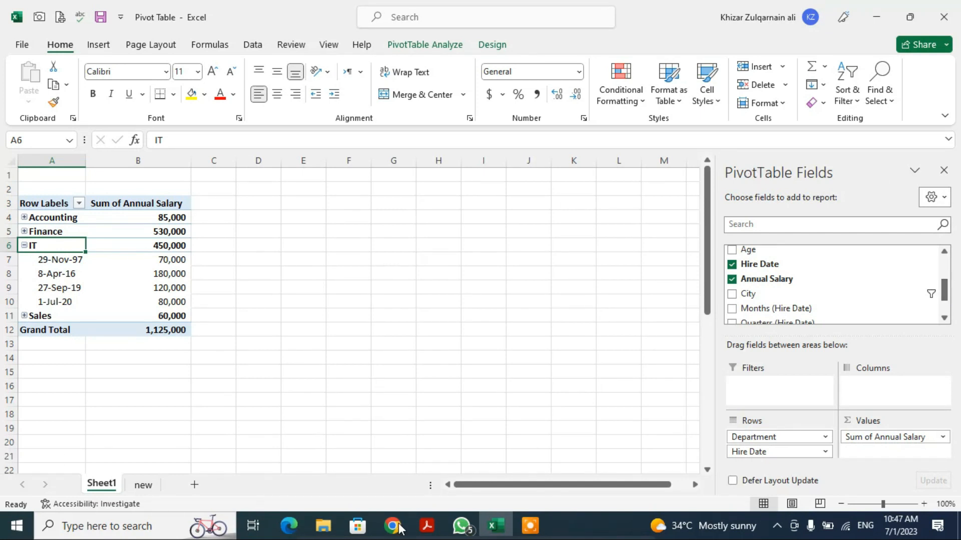
pyautogui.click(732, 279)
pyautogui.click(731, 264)
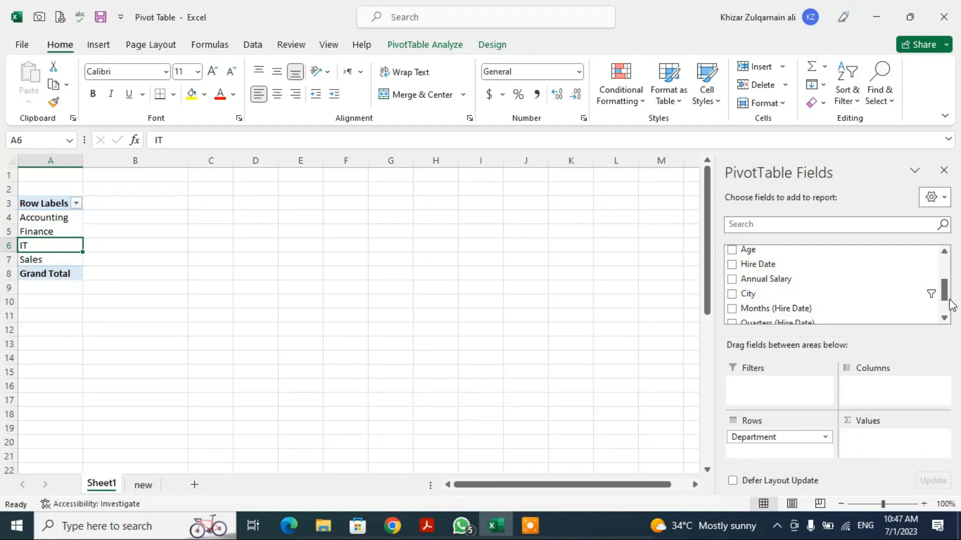
pyautogui.moveTo(947, 288); pyautogui.dragTo(944, 268)
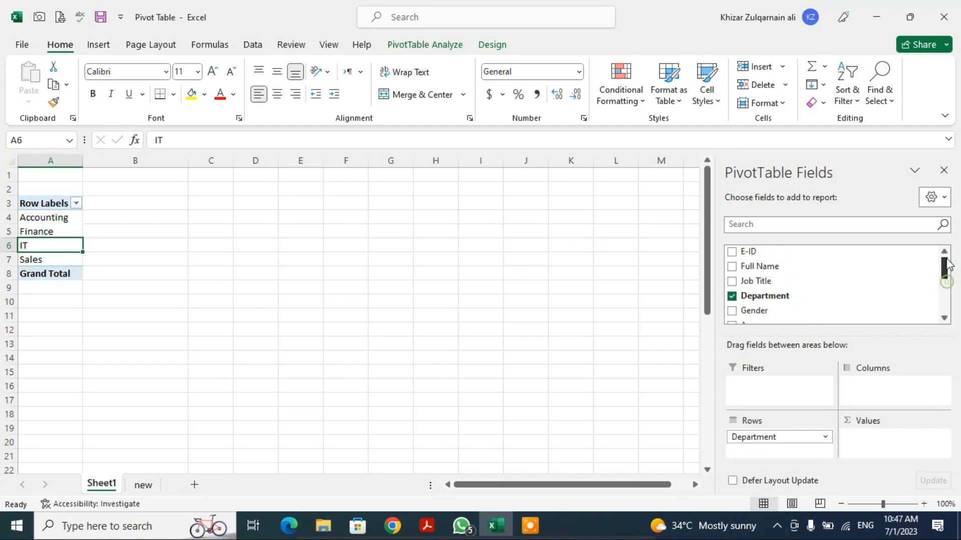
pyautogui.click(731, 296)
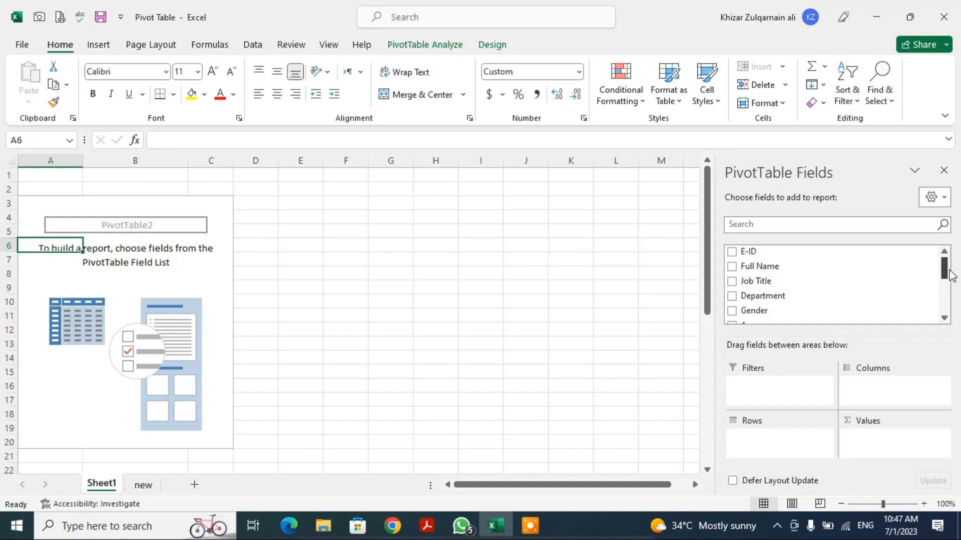
# - Add Hire Date to the empty PivotTable's rows and E-ID to its values
pyautogui.moveTo(945, 270); pyautogui.dragTo(943, 291)
pyautogui.click(732, 265)
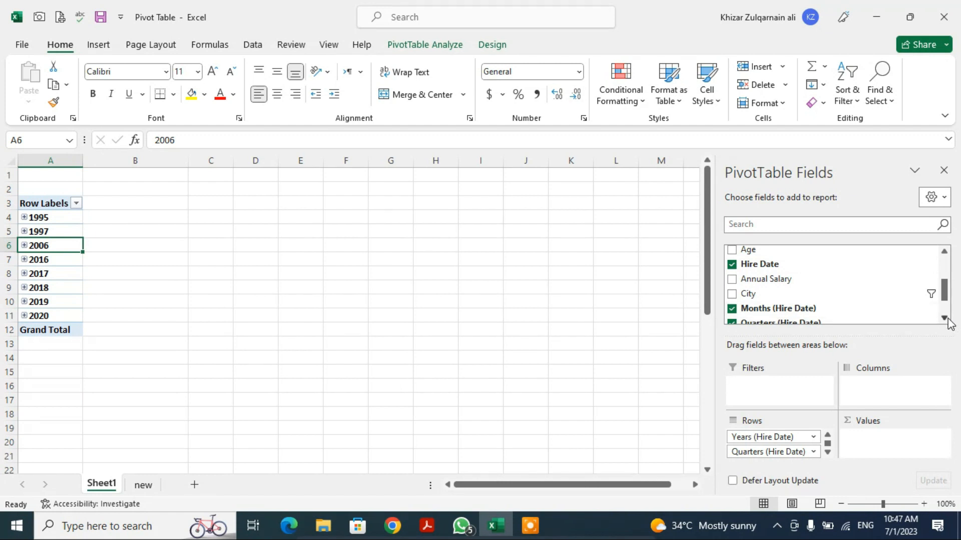
pyautogui.moveTo(944, 290); pyautogui.dragTo(944, 261)
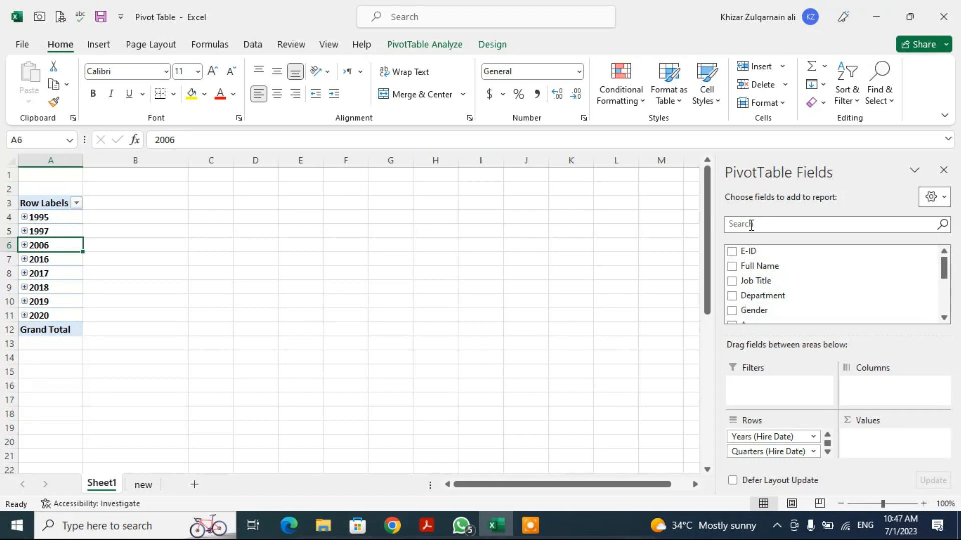
pyautogui.click(732, 252)
pyautogui.click(24, 245)
pyautogui.click(23, 245)
# - Move Hire Date from the PivotTable's rows to its filters and view the dates available in that filter
pyautogui.click(827, 453)
pyautogui.click(827, 452)
pyautogui.moveTo(770, 450); pyautogui.dragTo(878, 440)
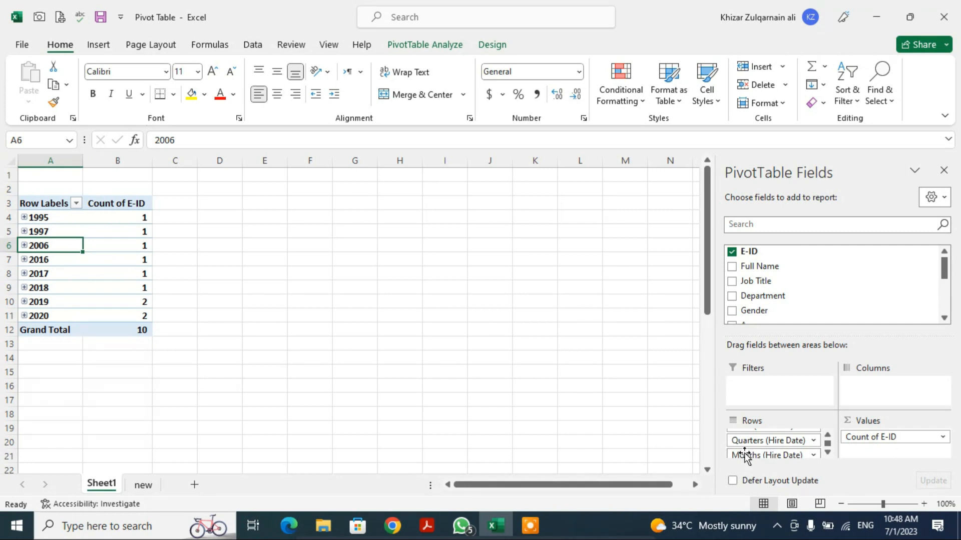
pyautogui.click(827, 453)
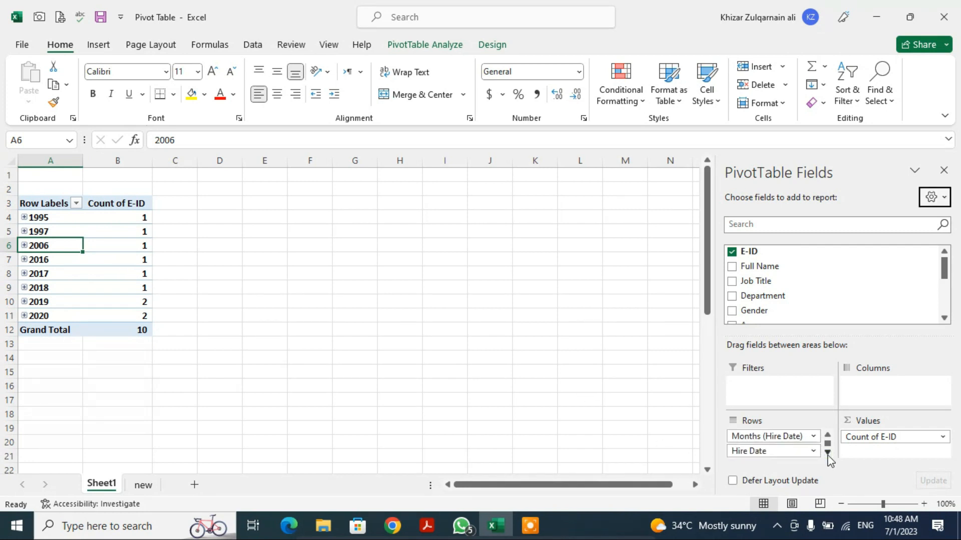
pyautogui.moveTo(782, 453); pyautogui.dragTo(779, 398)
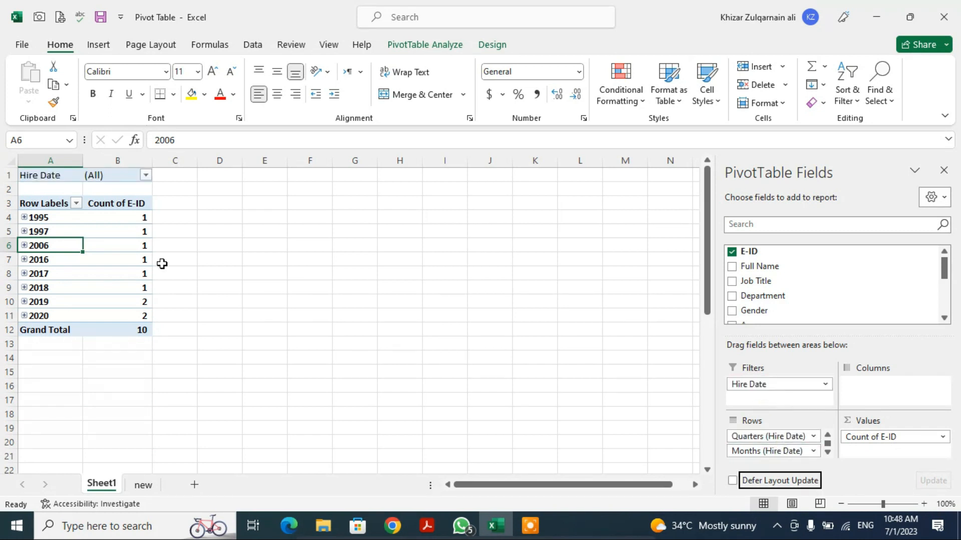
pyautogui.click(145, 176)
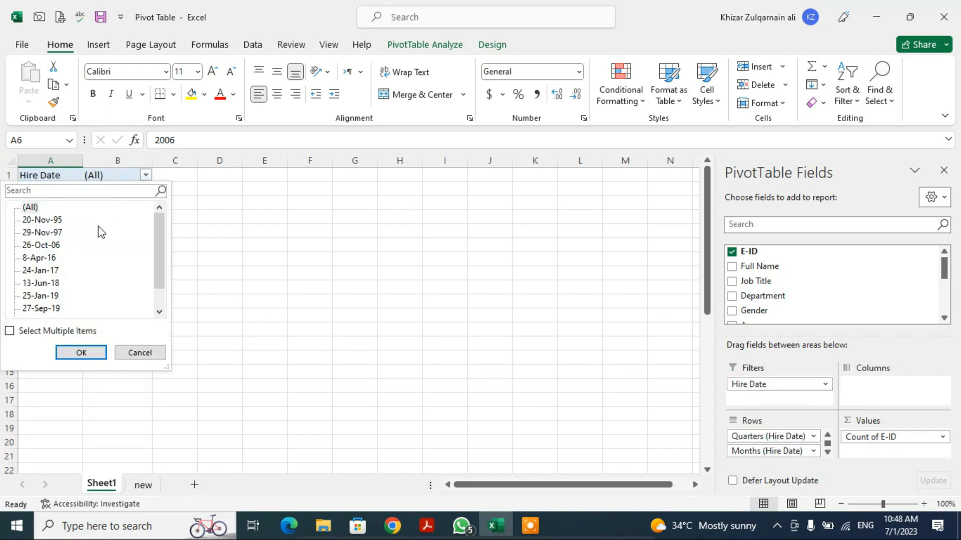
pyautogui.click(140, 353)
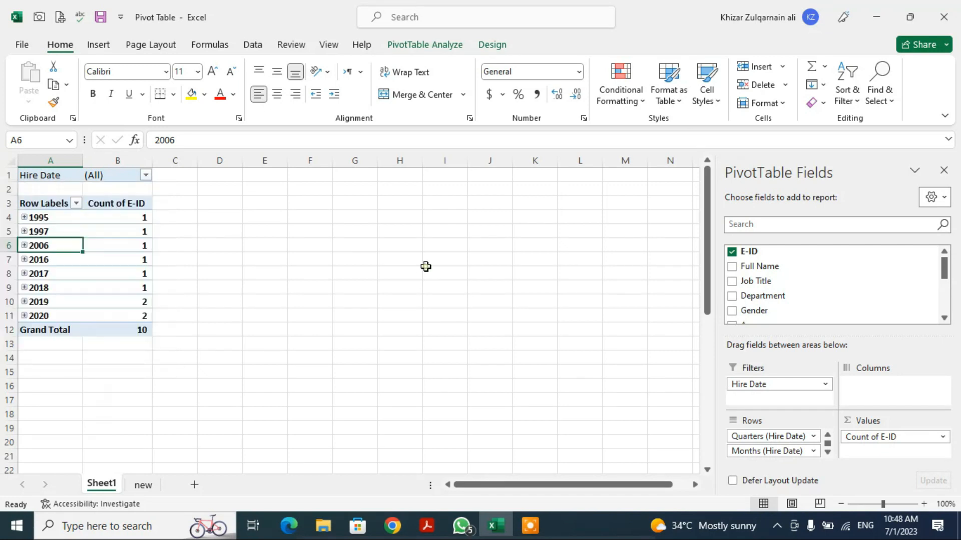
# - Empty the PivotTable by removing the Hire Date filter, E-ID and the Months, Quarters and Years (Hire Date) fields
pyautogui.click(825, 385)
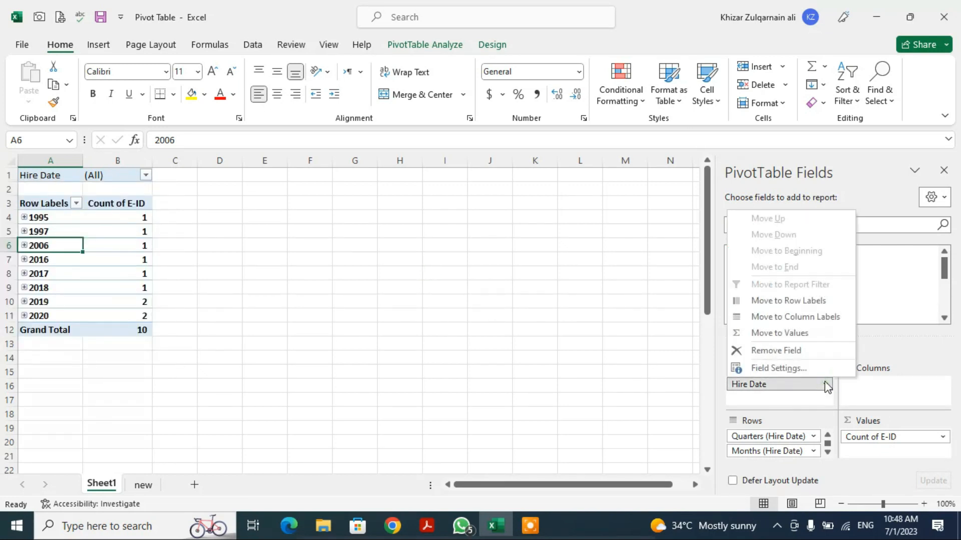
pyautogui.click(776, 354)
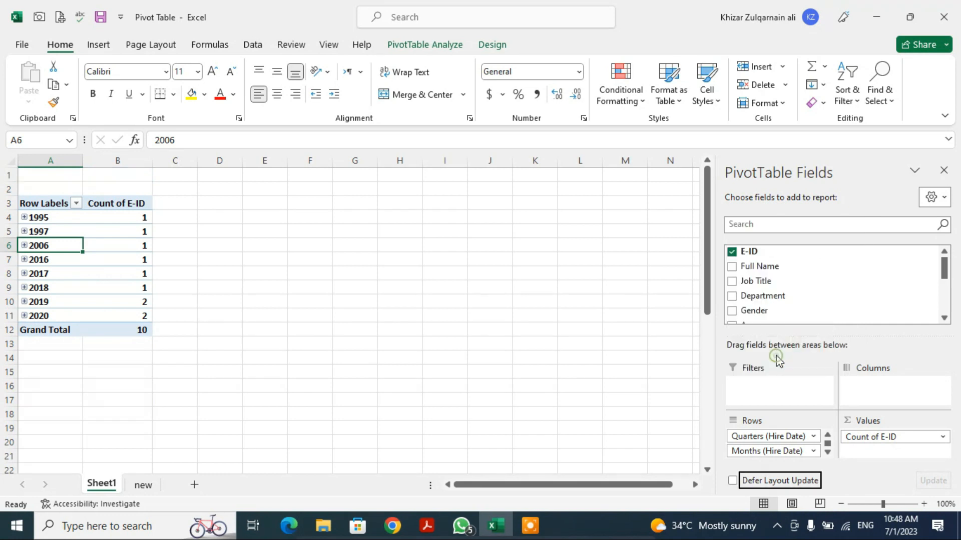
pyautogui.click(732, 252)
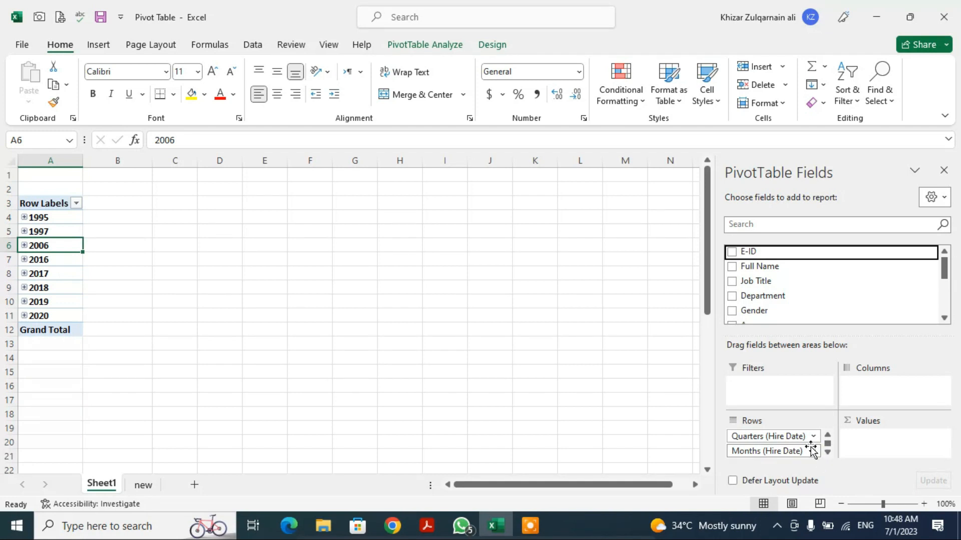
pyautogui.moveTo(945, 269); pyautogui.dragTo(944, 302)
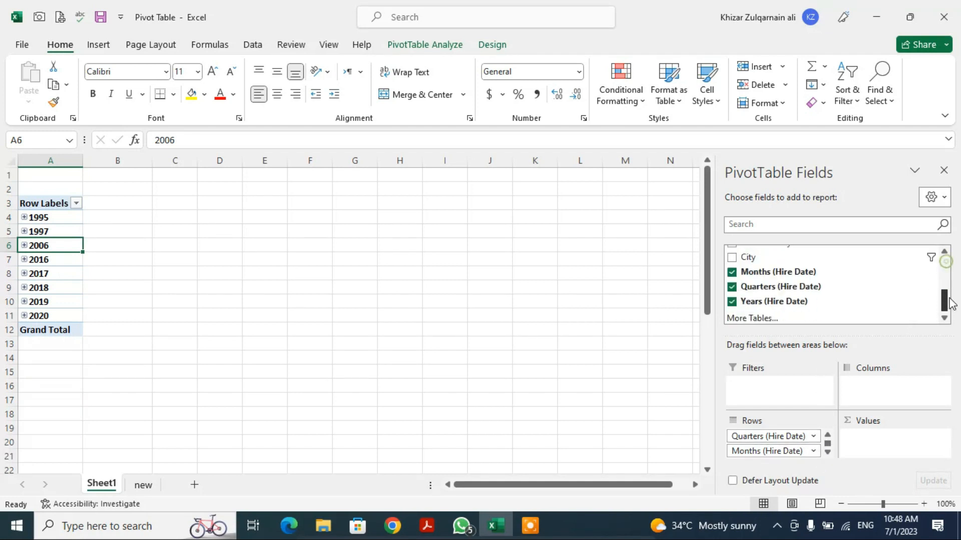
pyautogui.click(732, 270)
pyautogui.click(732, 285)
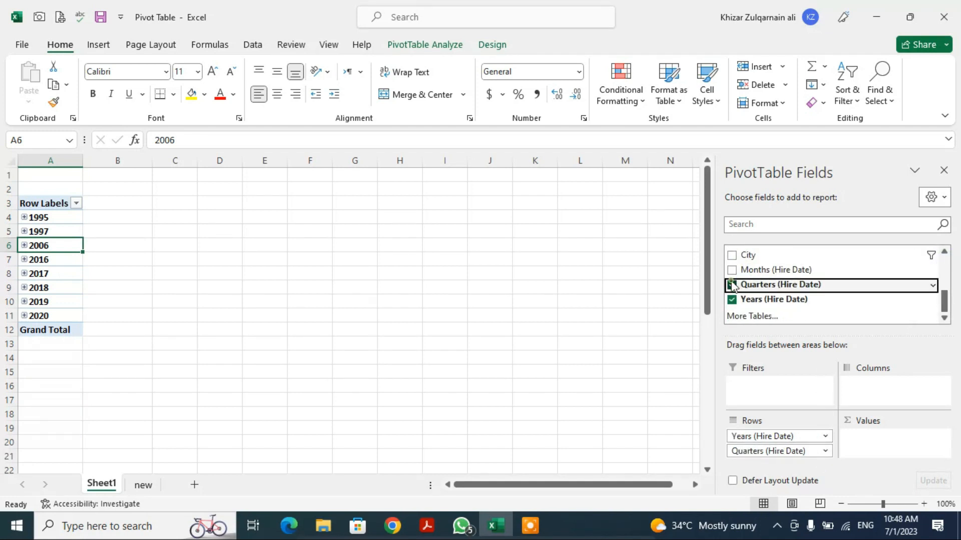
pyautogui.click(731, 299)
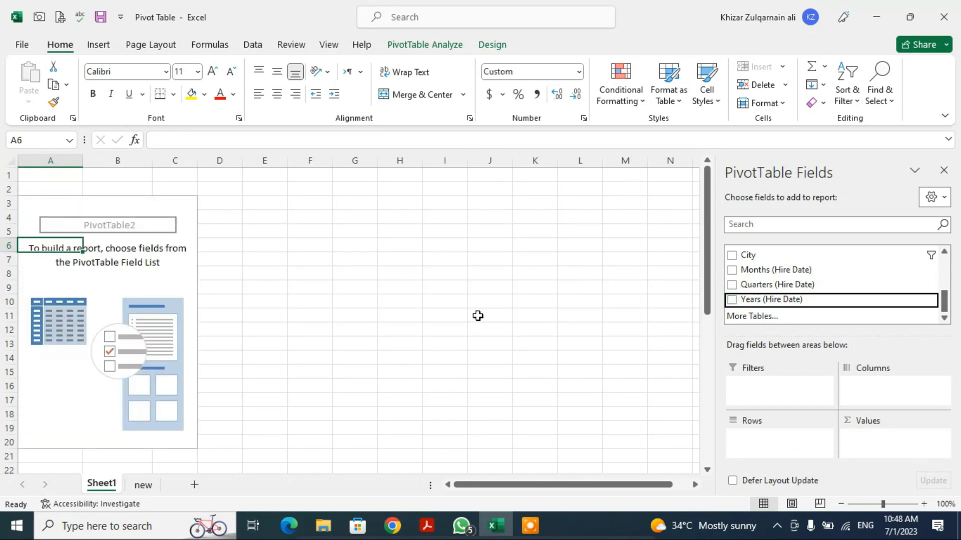
# - Turn off the column filters on the employee data in the new sheet
pyautogui.click(143, 485)
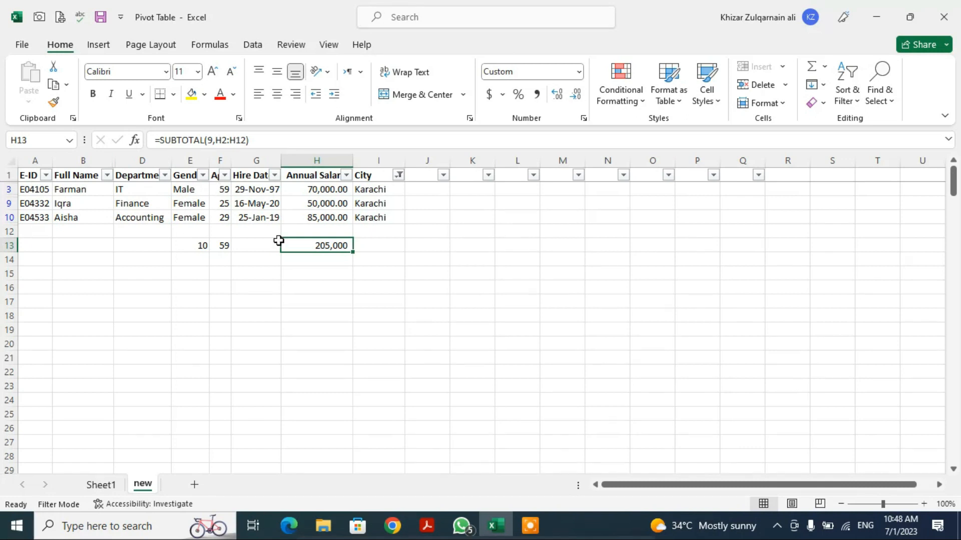
pyautogui.hotkey('ctrl', 'shift', 'l')
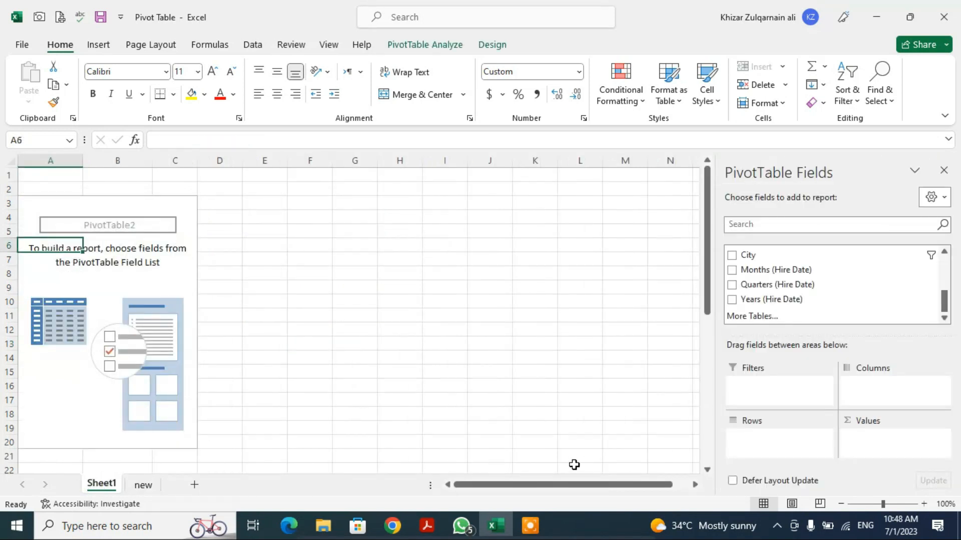
# - Add Gender to the rows of the PivotTable on Sheet1 and Annual Salary to its values
pyautogui.click(944, 252)
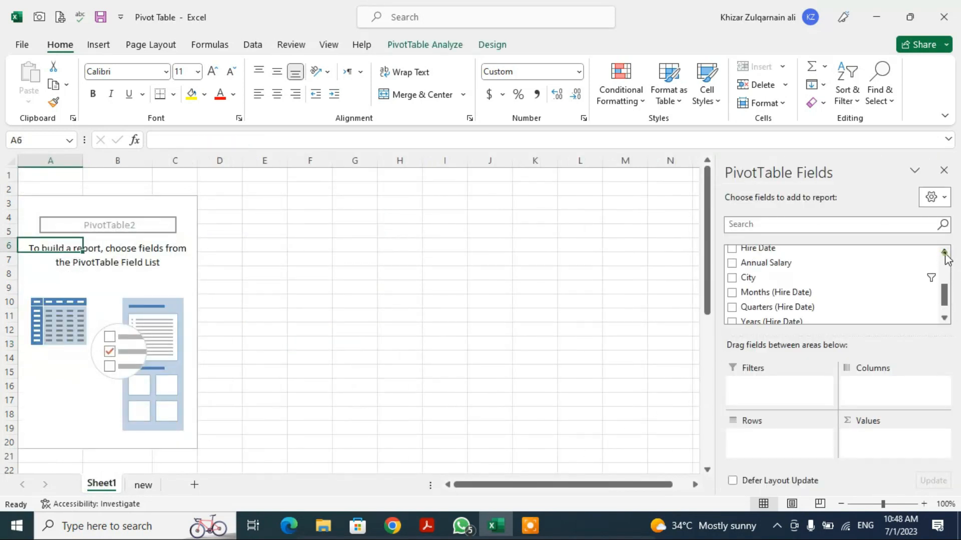
pyautogui.click(732, 264)
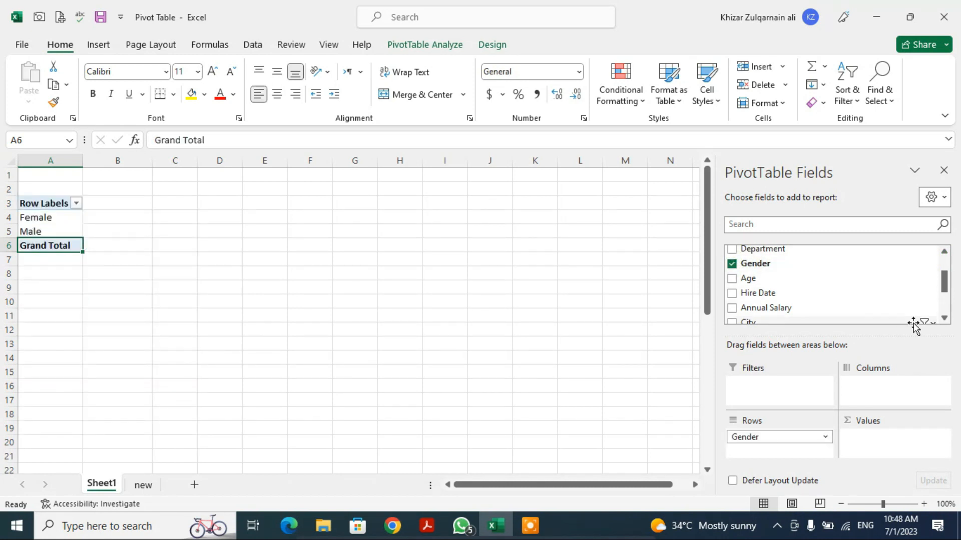
pyautogui.click(944, 319)
pyautogui.click(944, 319)
pyautogui.click(944, 319)
pyautogui.click(944, 319)
pyautogui.click(944, 252)
pyautogui.click(944, 251)
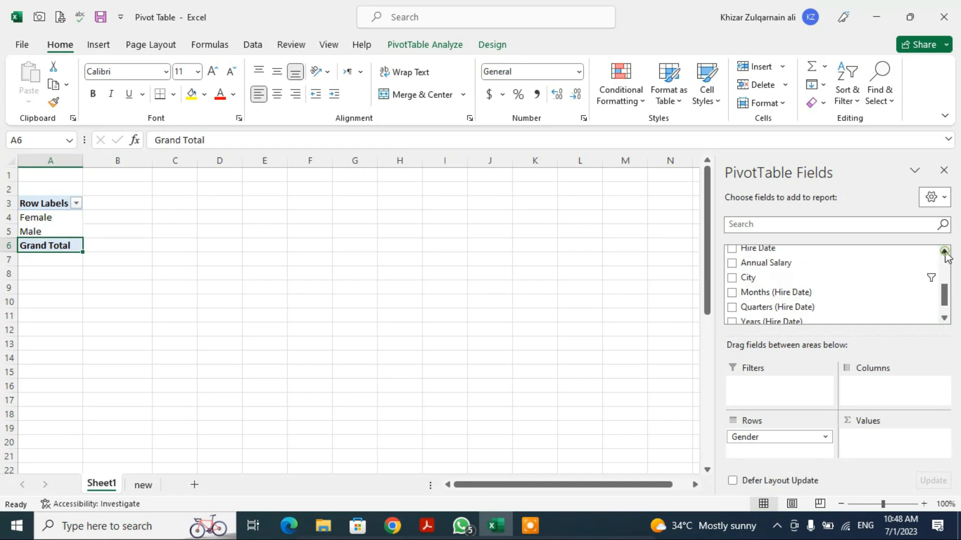
pyautogui.click(734, 262)
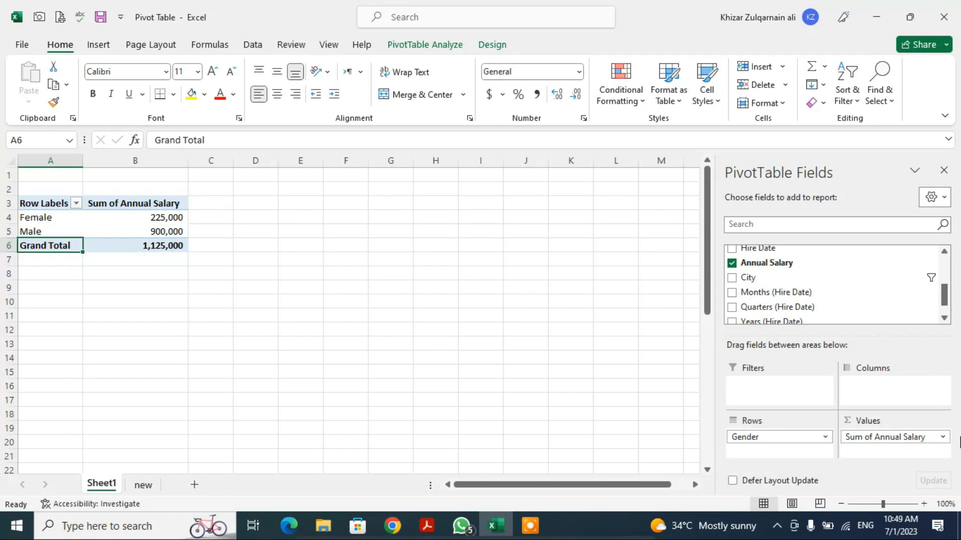
# - Summarize the PivotTable's Annual Salary value field by Count
pyautogui.click(943, 437)
pyautogui.click(895, 421)
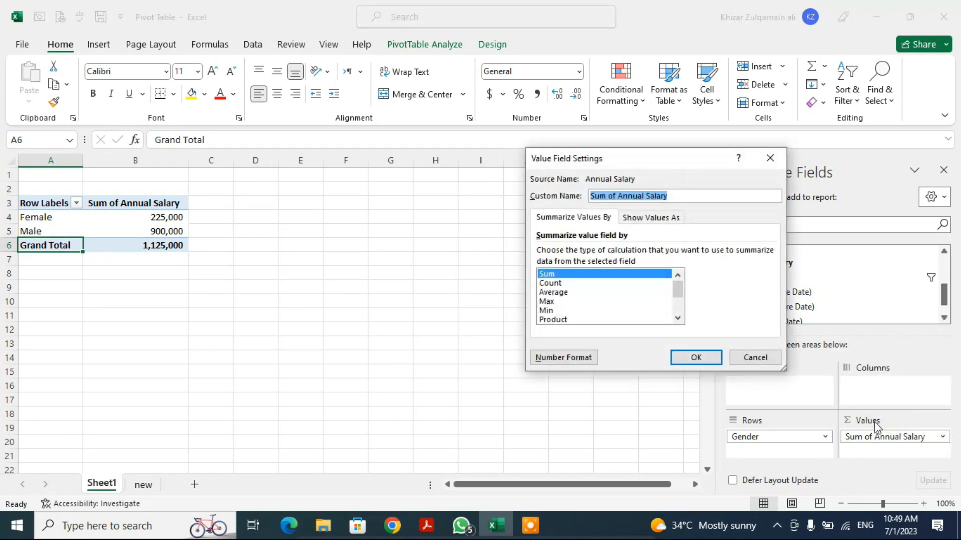
pyautogui.click(550, 283)
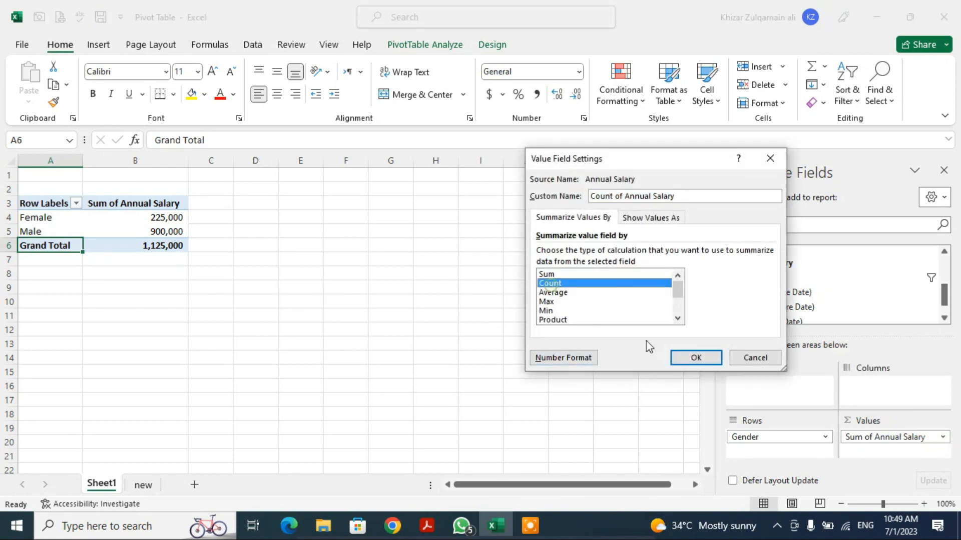
pyautogui.click(694, 358)
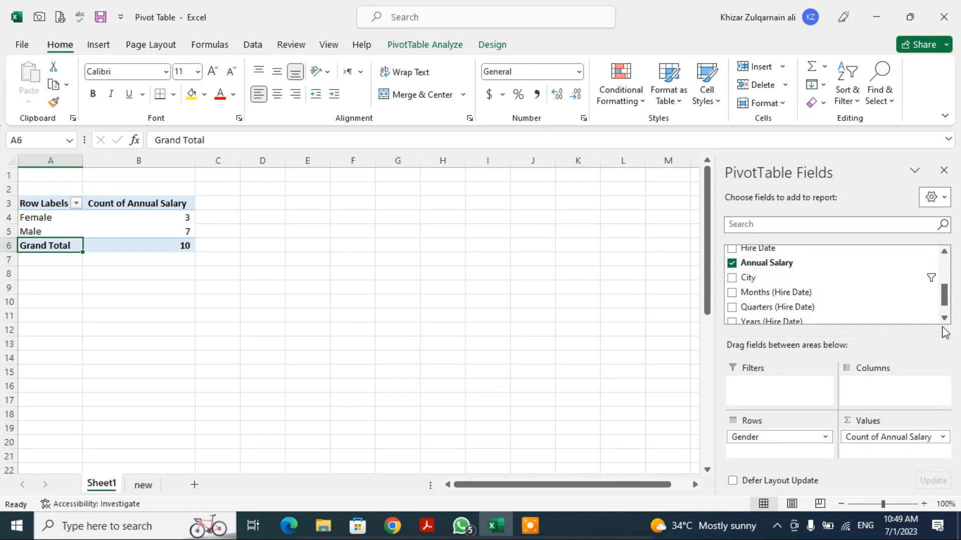
# - Replace Annual Salary with Hire Date in the PivotTable and move Hire Date from the rows to the columns
pyautogui.moveTo(943, 297)
pyautogui.mouseDown()
pyautogui.moveTo(946, 266)
pyautogui.moveTo(949, 301)
pyautogui.moveTo(947, 267)
pyautogui.moveTo(945, 292)
pyautogui.mouseUp()
pyautogui.click(732, 273)
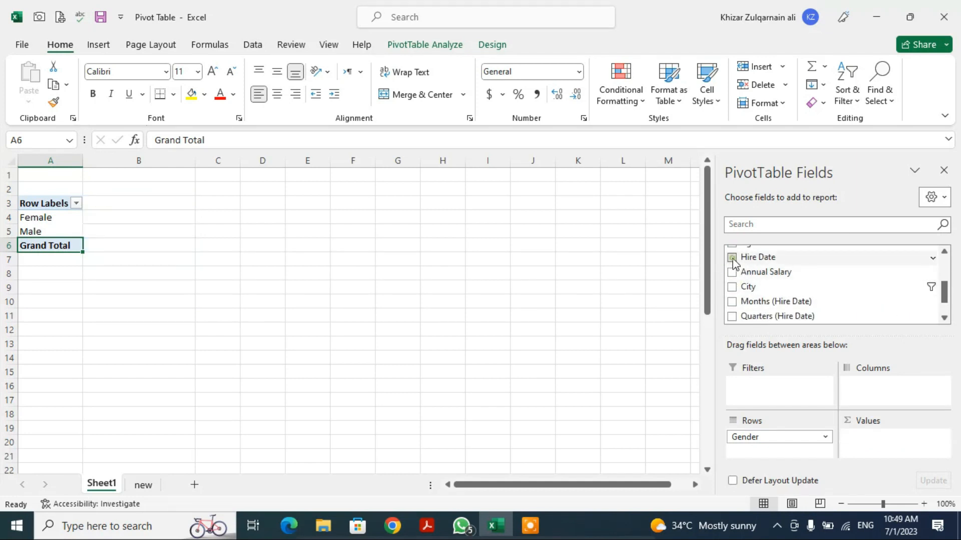
pyautogui.click(731, 257)
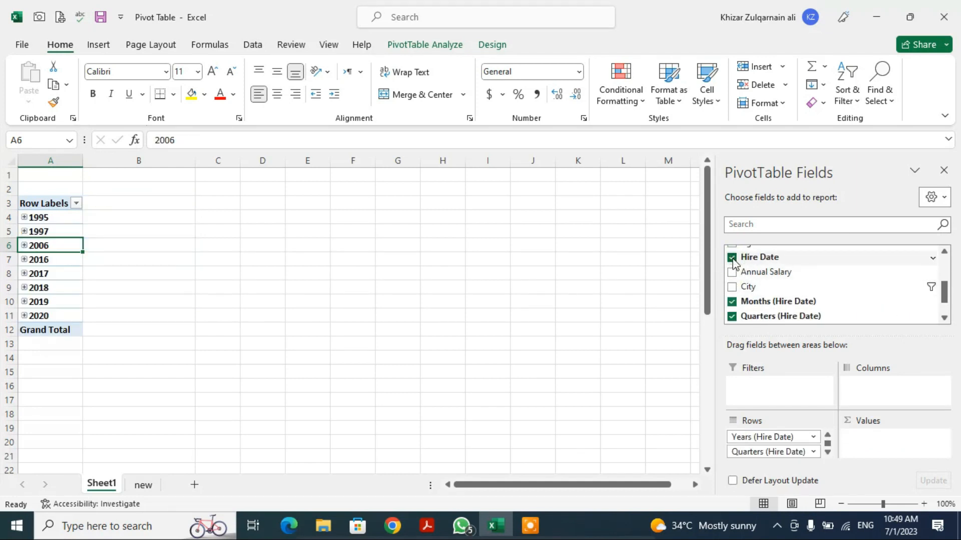
pyautogui.click(827, 452)
pyautogui.click(827, 452)
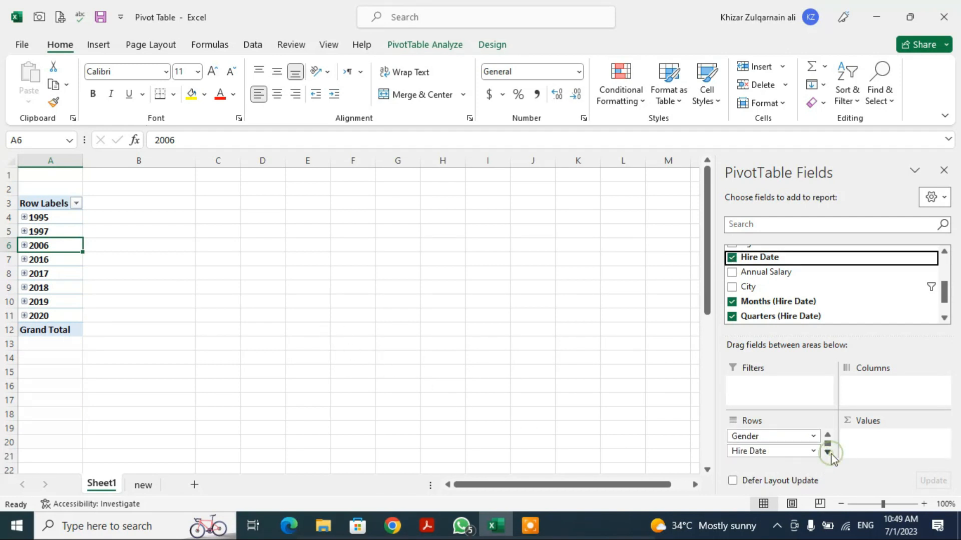
pyautogui.moveTo(795, 452); pyautogui.dragTo(901, 408)
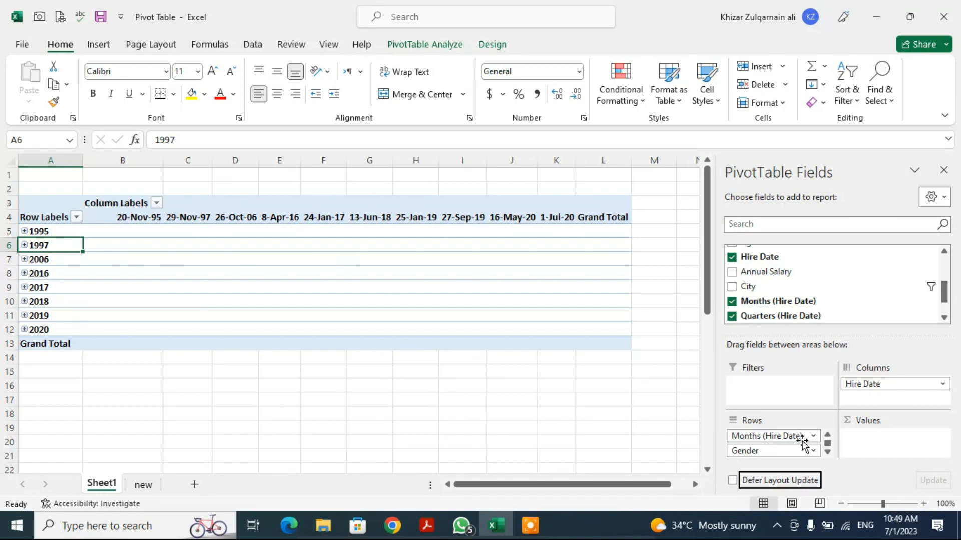
# - Empty the PivotTable by removing Hire Date, its Months, Quarters and Years fields, and Gender
pyautogui.click(731, 316)
pyautogui.click(732, 301)
pyautogui.click(732, 258)
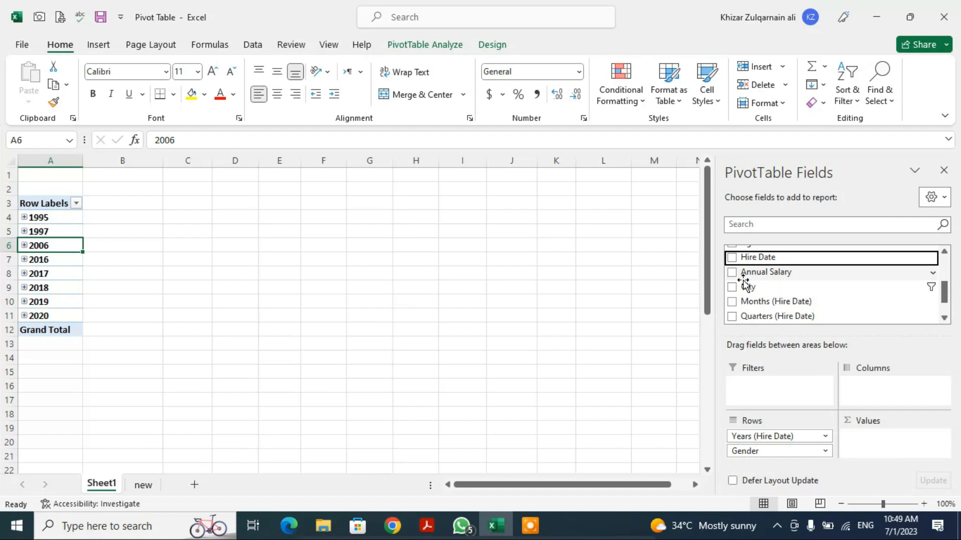
pyautogui.scroll(2, 744, 285)
pyautogui.click(745, 311)
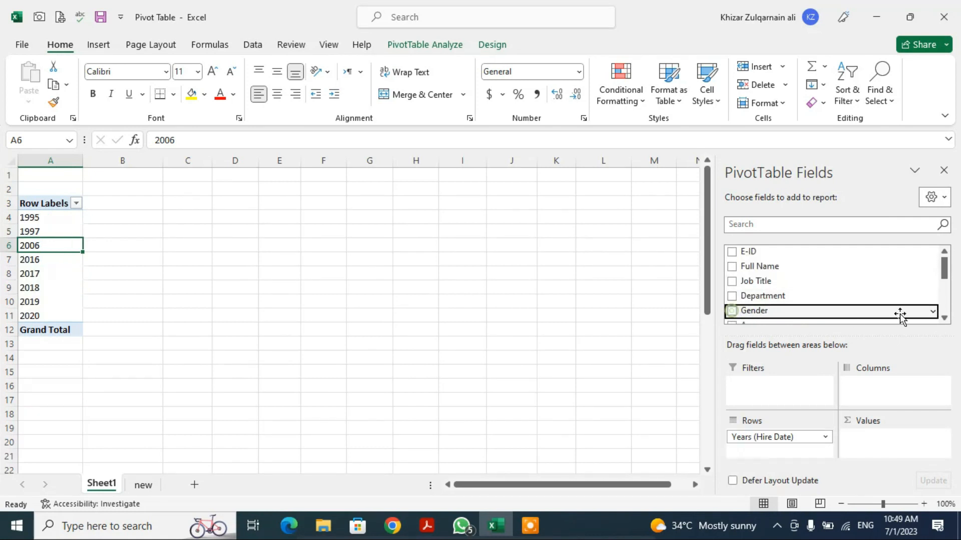
pyautogui.moveTo(944, 268); pyautogui.dragTo(945, 307)
pyautogui.click(731, 299)
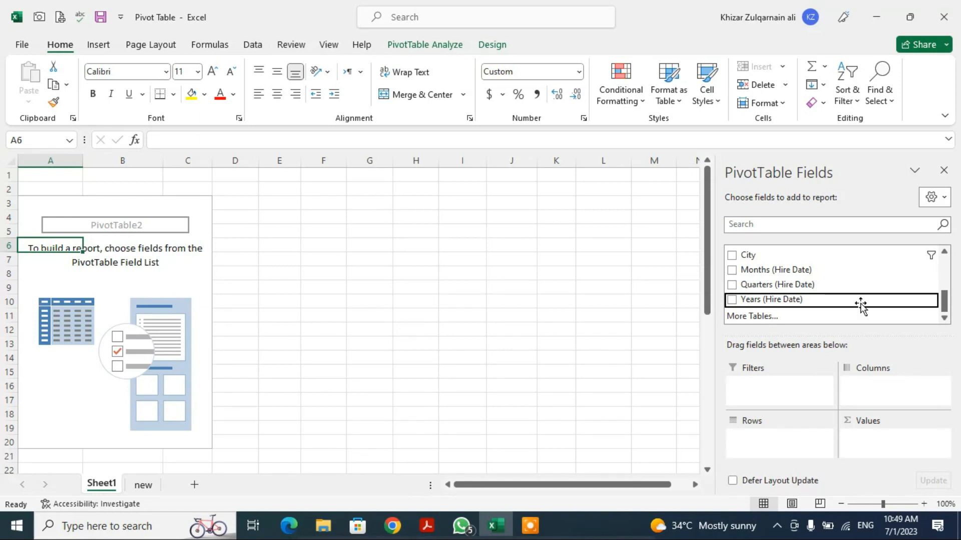
# - Add Department to the PivotTable's rows and Gender to its columns
pyautogui.scroll(5, 845, 310)
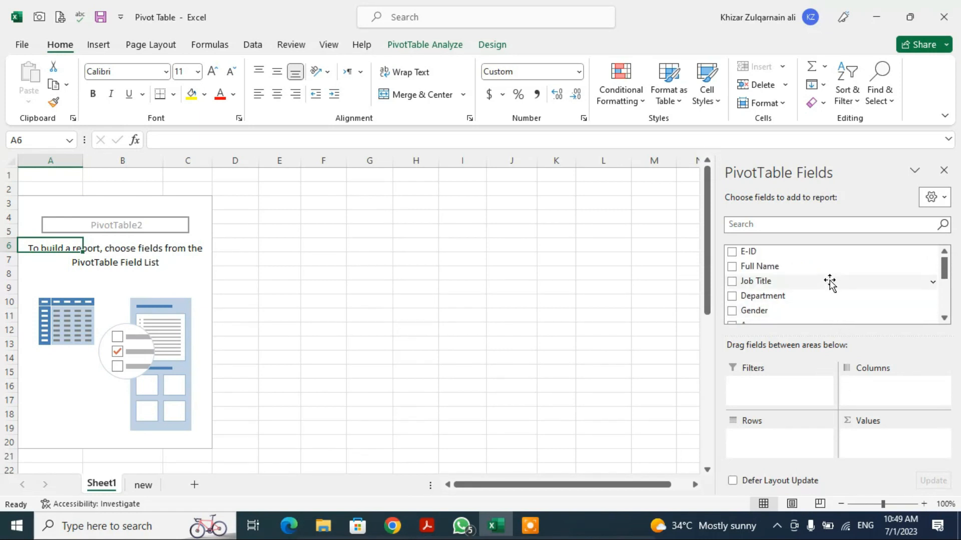
pyautogui.click(732, 297)
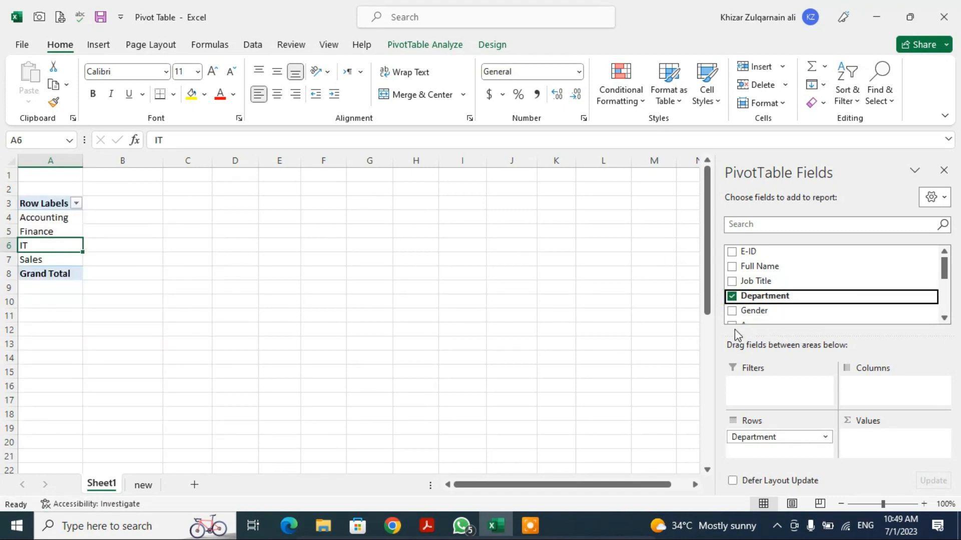
pyautogui.click(731, 311)
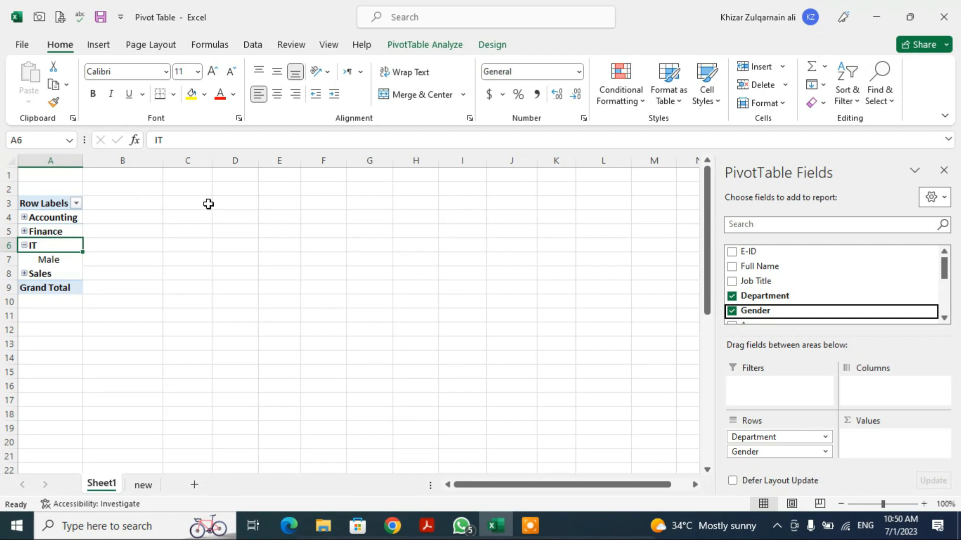
pyautogui.moveTo(781, 454); pyautogui.dragTo(877, 399)
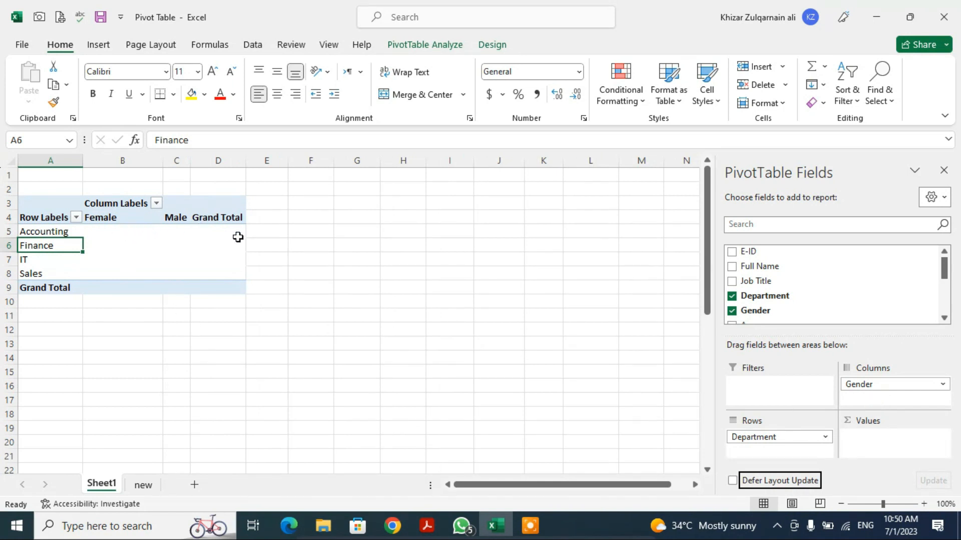
# - Add Annual Salary to the PivotTable's values as a sum by department and gender
pyautogui.scroll(-2, 947, 325)
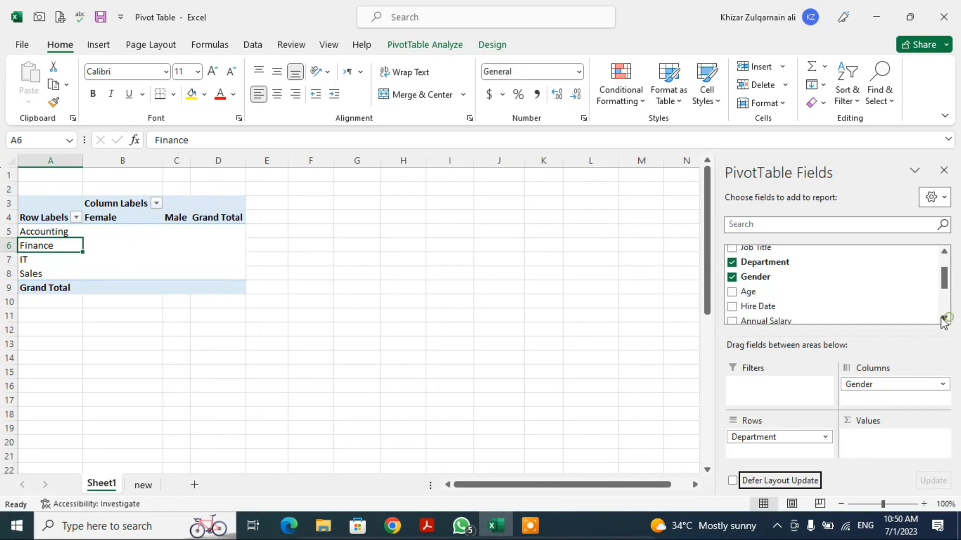
pyautogui.scroll(-2, 945, 324)
pyautogui.click(731, 287)
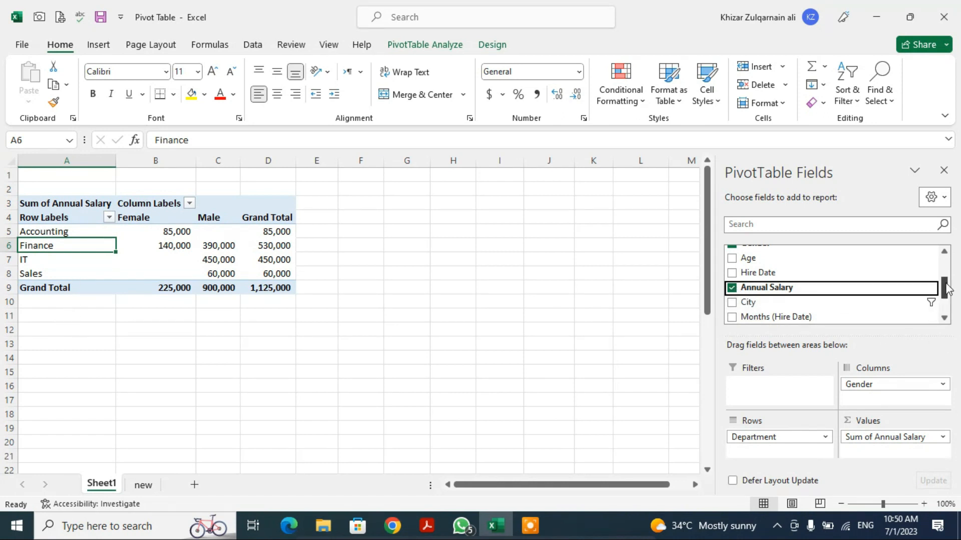
# - Replace Department with City in the PivotTable's rows
pyautogui.moveTo(941, 288); pyautogui.dragTo(941, 267)
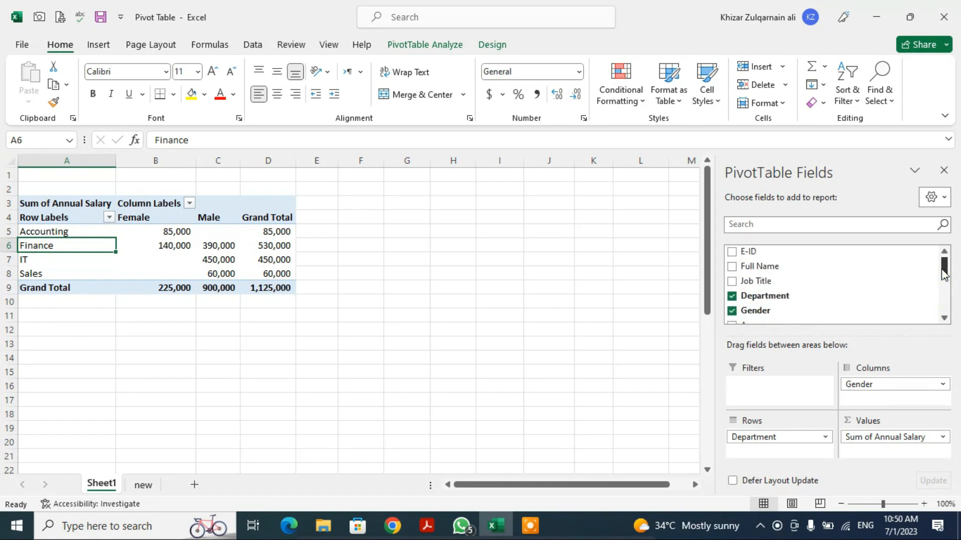
pyautogui.click(732, 296)
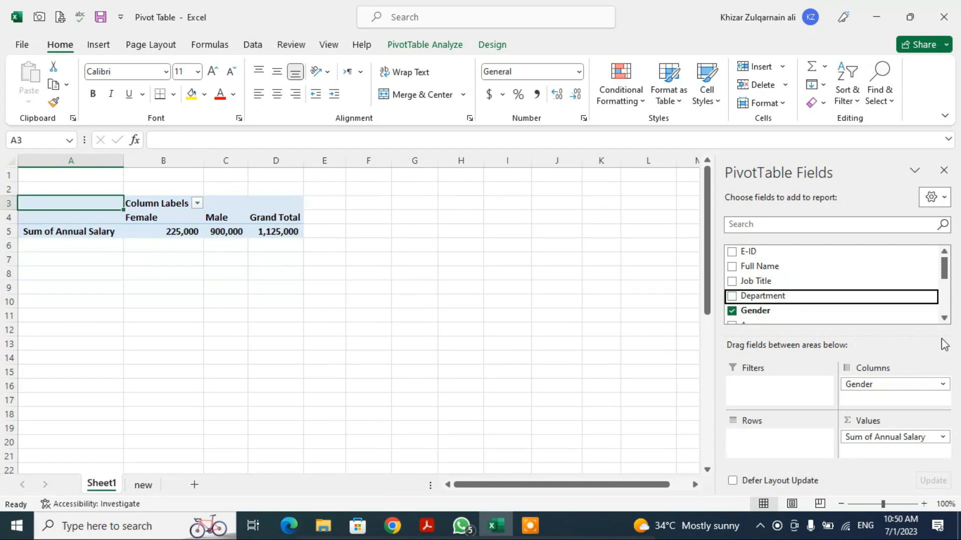
pyautogui.scroll(-5, 948, 323)
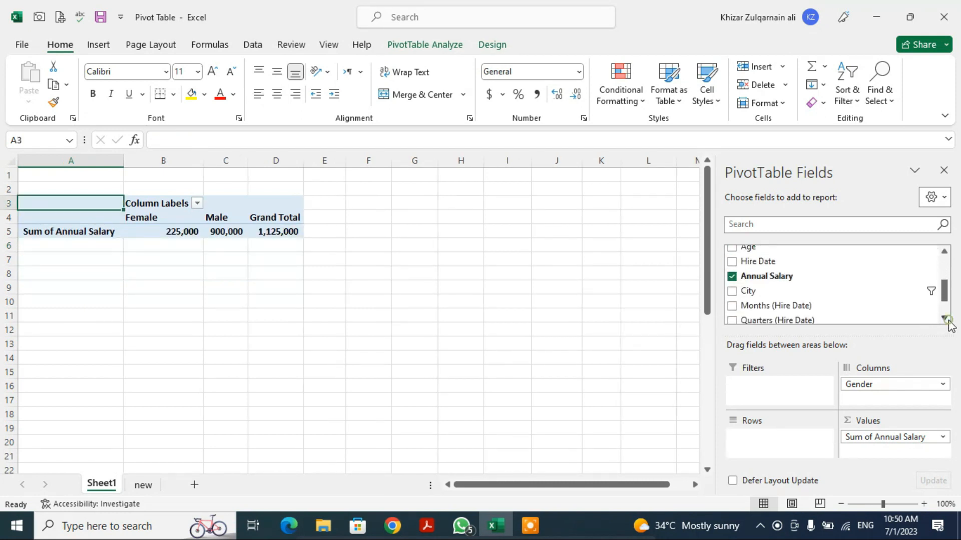
pyautogui.click(731, 292)
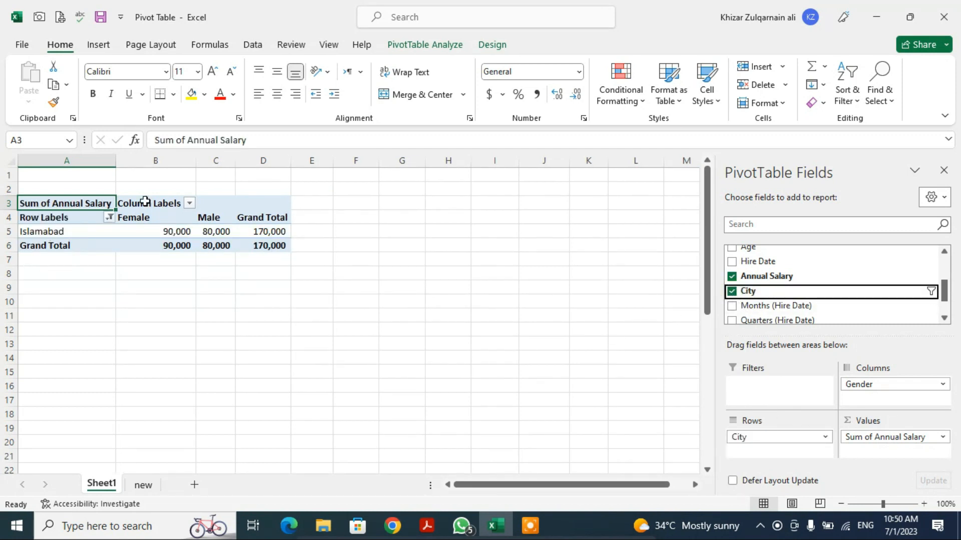
# - Select all cities in the City row filter of the PivotTable
pyautogui.click(109, 217)
pyautogui.click(179, 355)
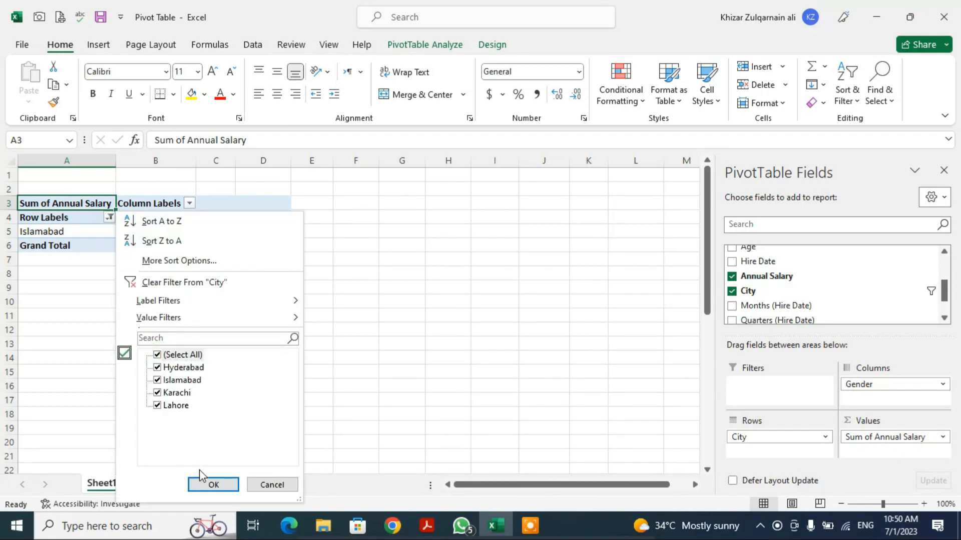
pyautogui.click(210, 484)
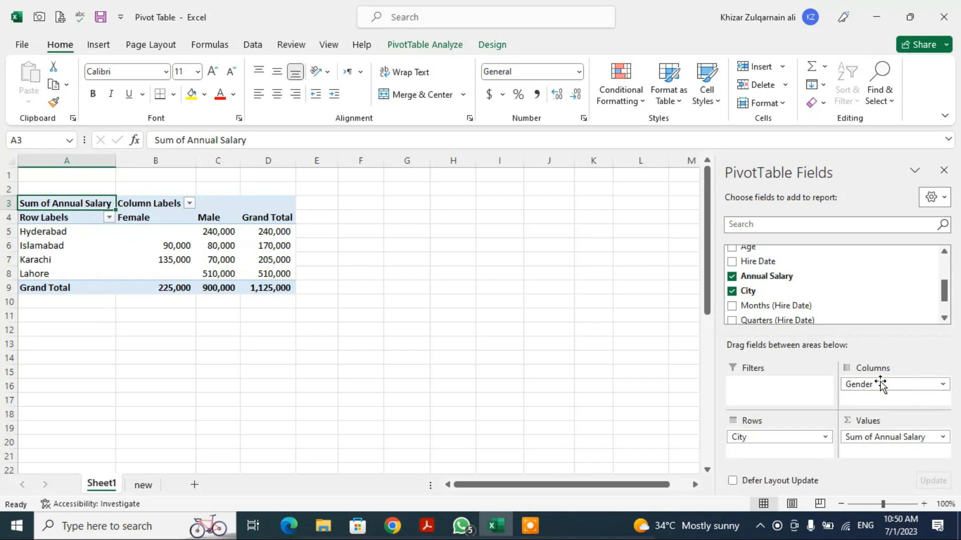
# - Rearrange the PivotTable with Gender in the rows and City as the report filter, showing only Hyderabad
pyautogui.moveTo(880, 385); pyautogui.dragTo(788, 453)
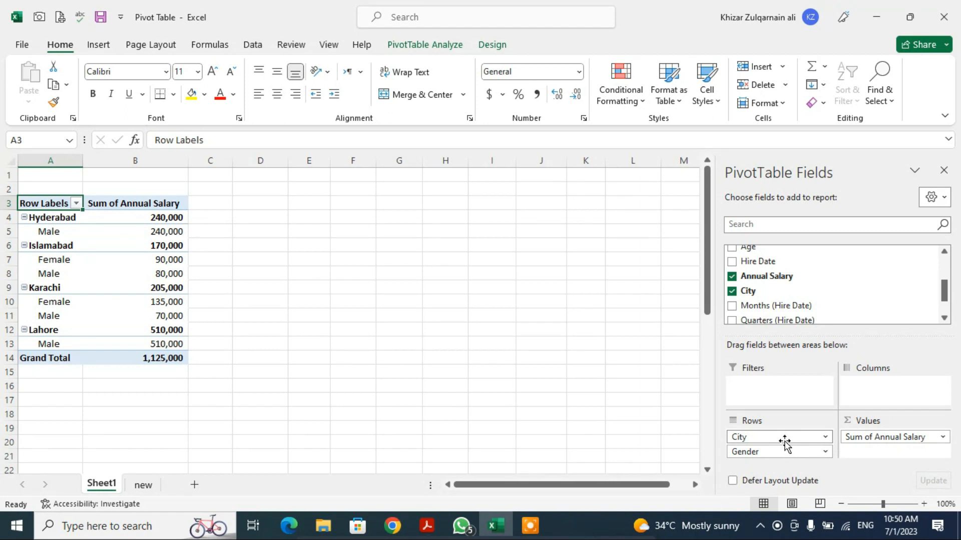
pyautogui.moveTo(782, 437); pyautogui.dragTo(795, 396)
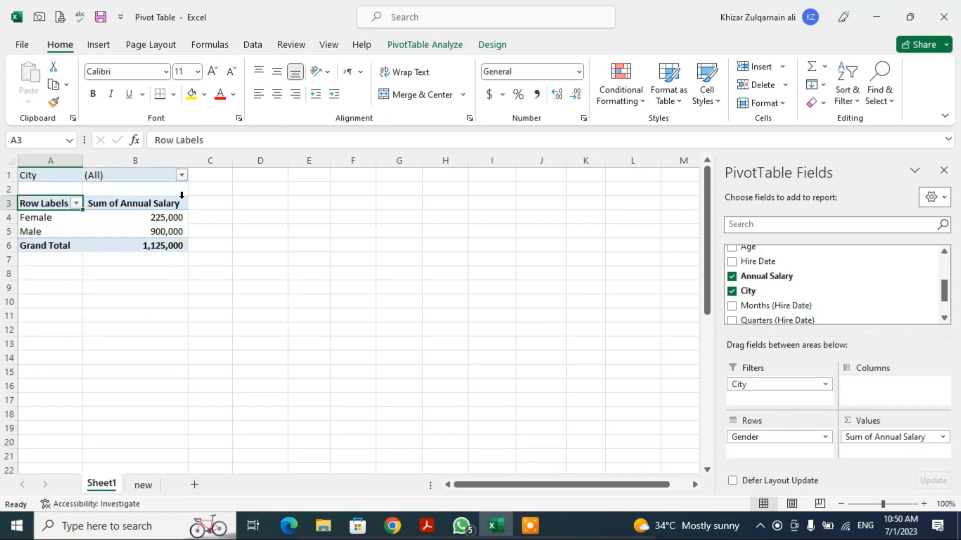
pyautogui.click(181, 175)
pyautogui.click(41, 207)
pyautogui.click(41, 220)
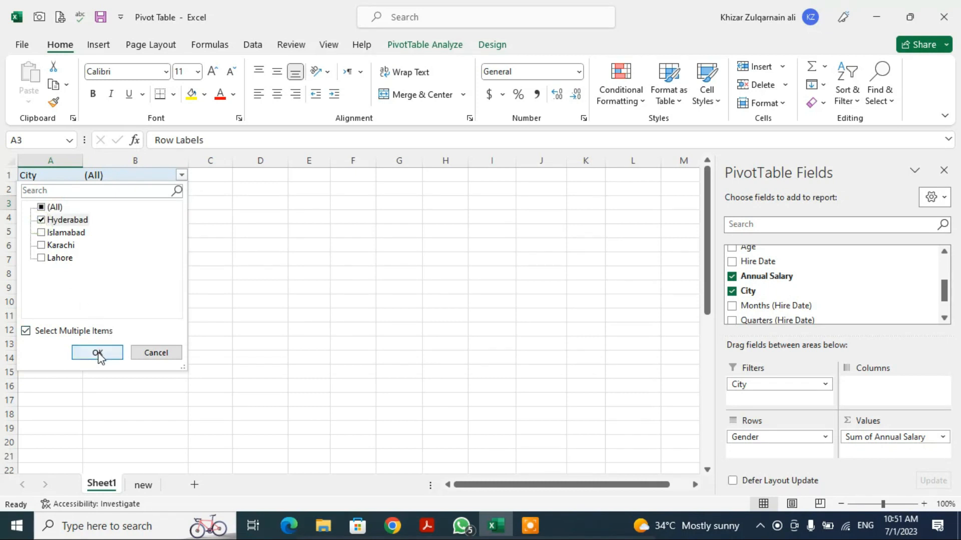
pyautogui.click(98, 353)
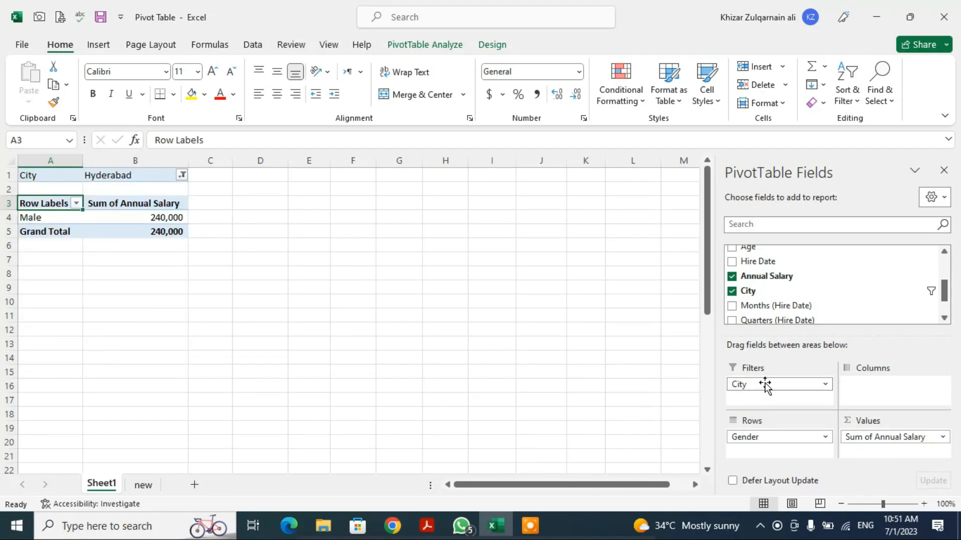
# - Swap the two fields so Gender is the report filter and City is in the rows, and include all cities
pyautogui.moveTo(765, 384)
pyautogui.mouseDown()
pyautogui.moveTo(772, 448)
pyautogui.moveTo(772, 395)
pyautogui.mouseUp()
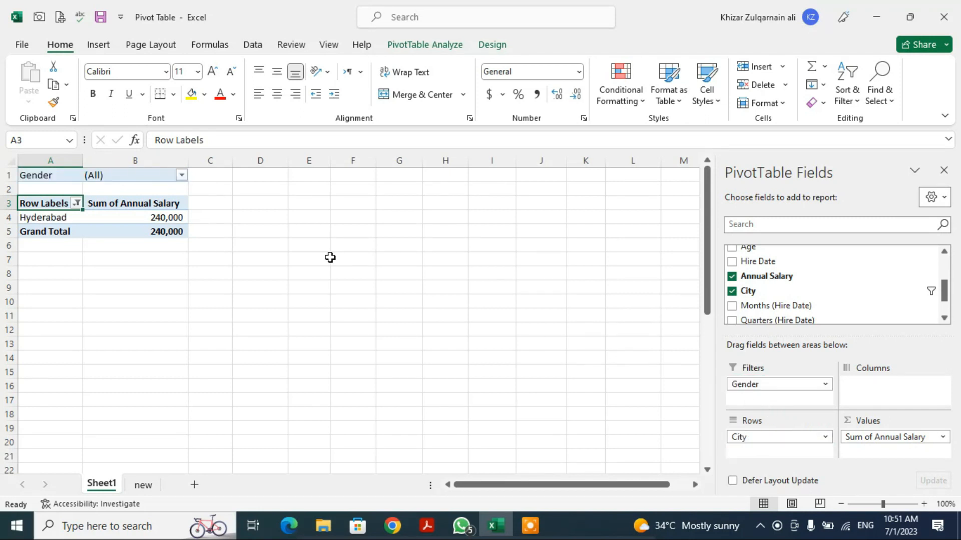
pyautogui.click(77, 203)
pyautogui.click(43, 354)
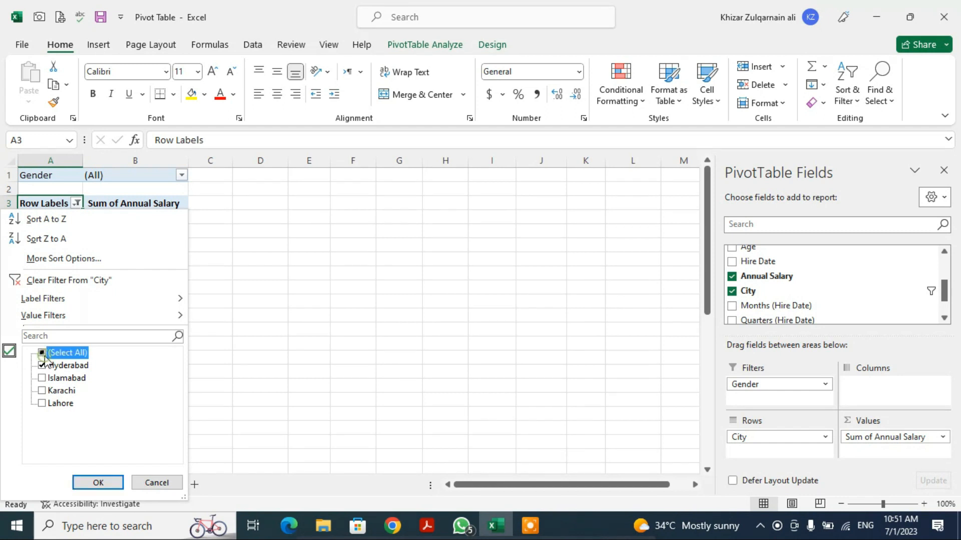
pyautogui.click(43, 354)
pyautogui.click(43, 355)
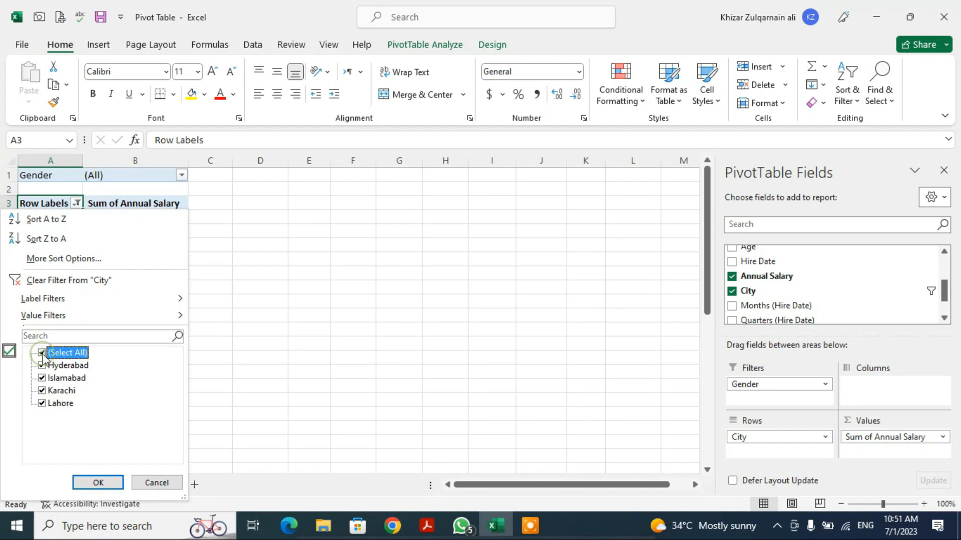
pyautogui.click(98, 482)
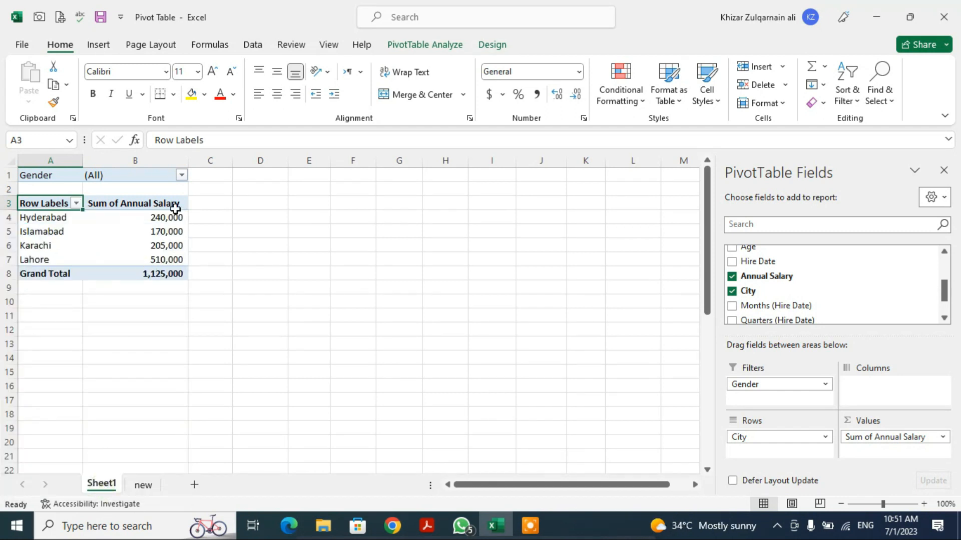
# - Set the Gender report filter to Male
pyautogui.click(181, 175)
pyautogui.click(48, 233)
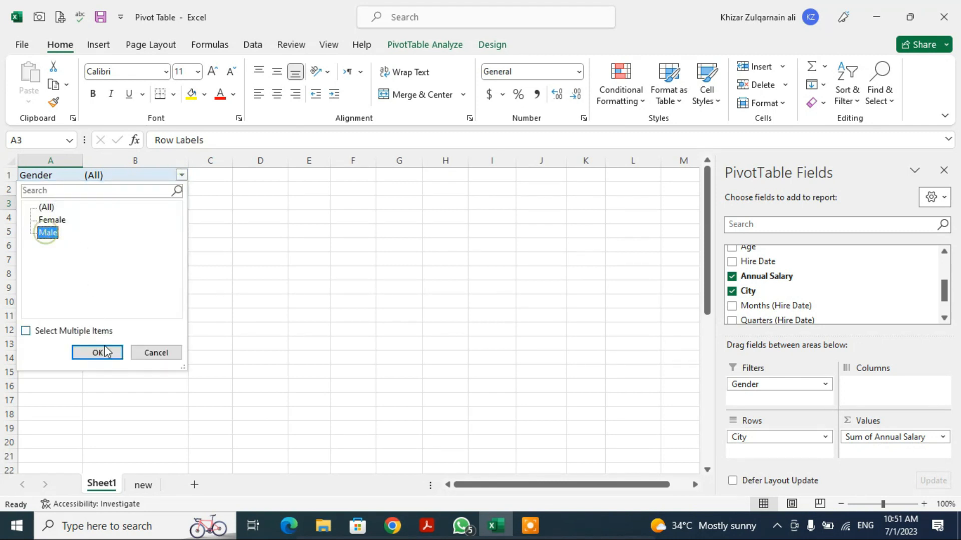
pyautogui.click(97, 352)
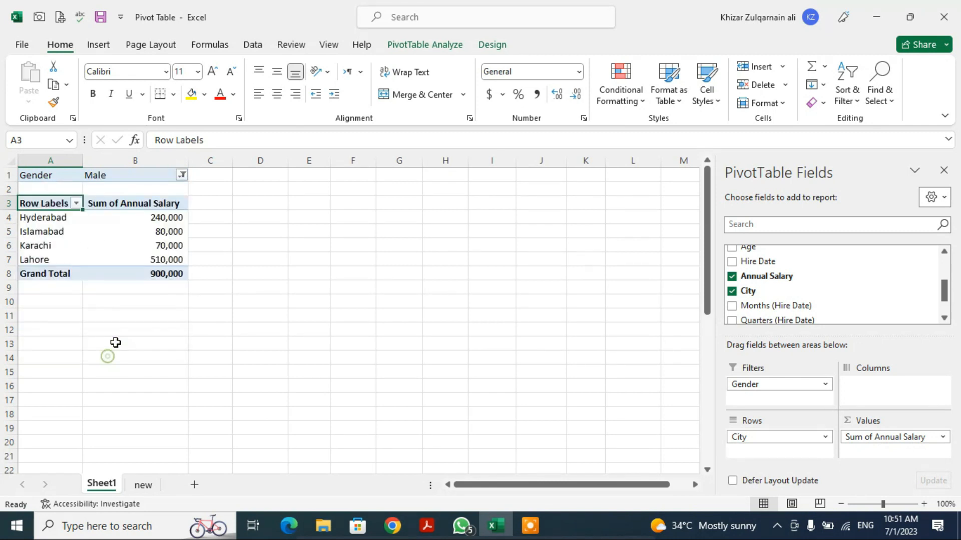
# - Switch the Gender report filter to Female, keeping single-item selection
pyautogui.click(182, 174)
pyautogui.click(51, 222)
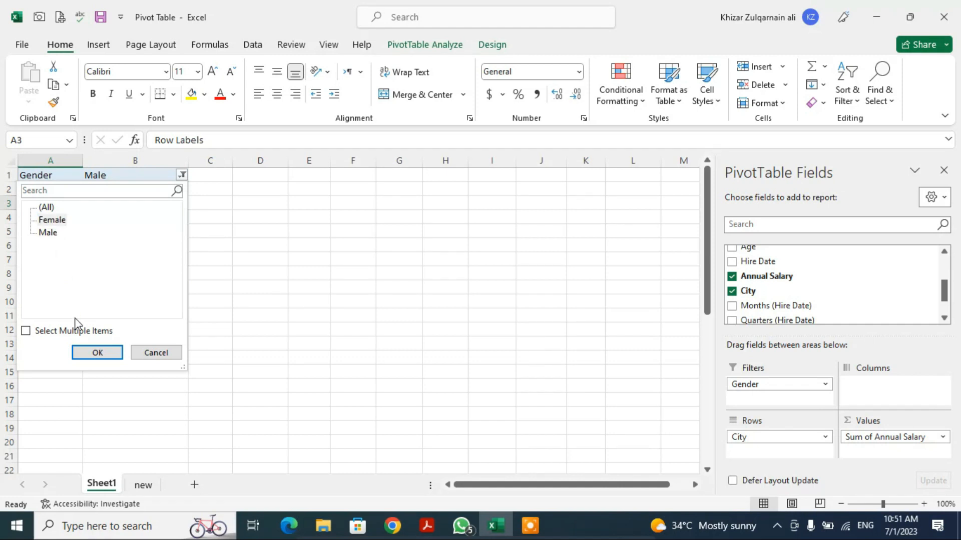
pyautogui.click(97, 353)
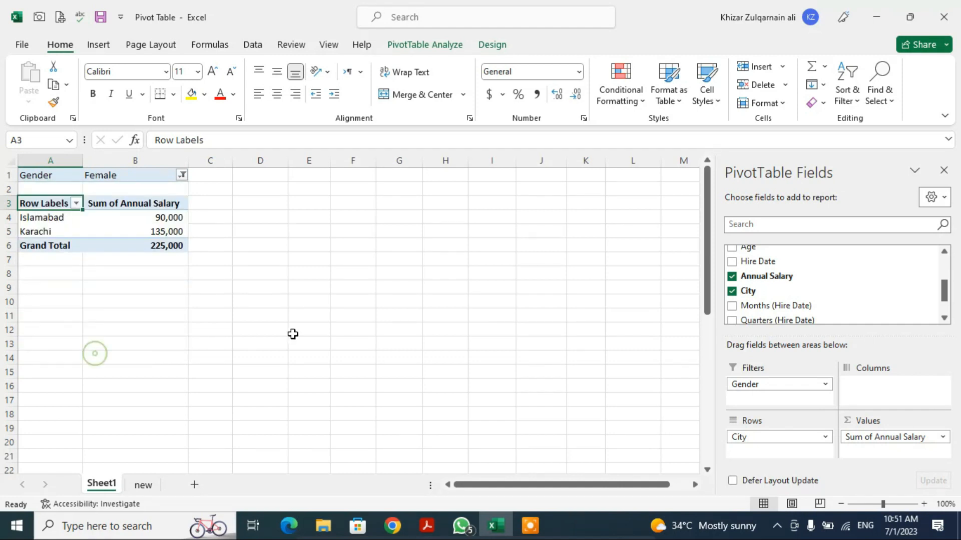
pyautogui.click(182, 174)
pyautogui.click(25, 331)
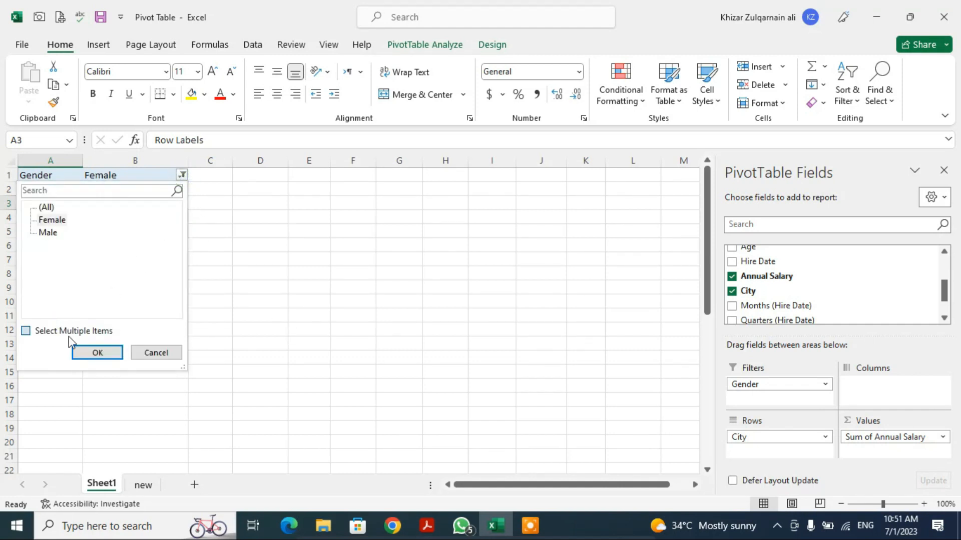
pyautogui.click(97, 353)
pyautogui.click(306, 321)
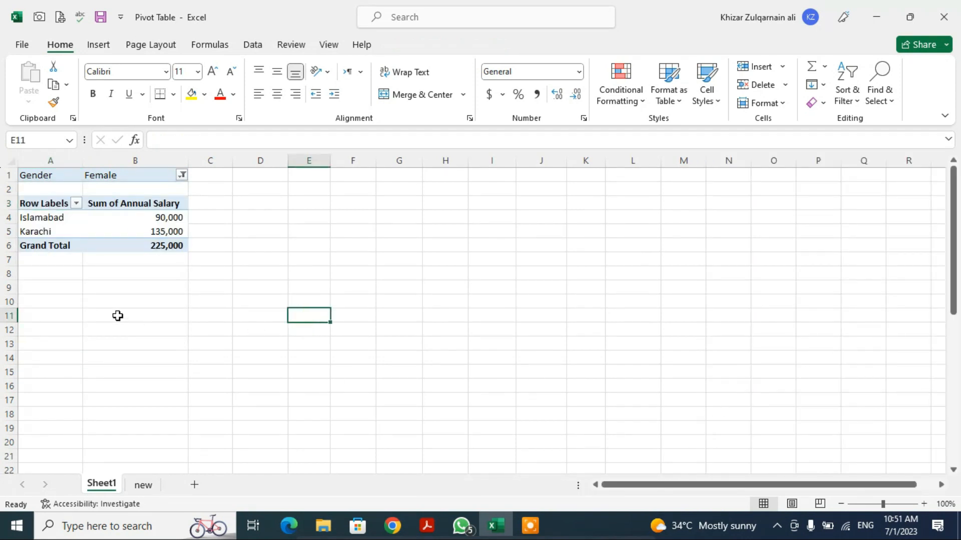
# - Remove Gender from the PivotTable and summarise Annual Salary by Count instead of Sum
pyautogui.click(95, 240)
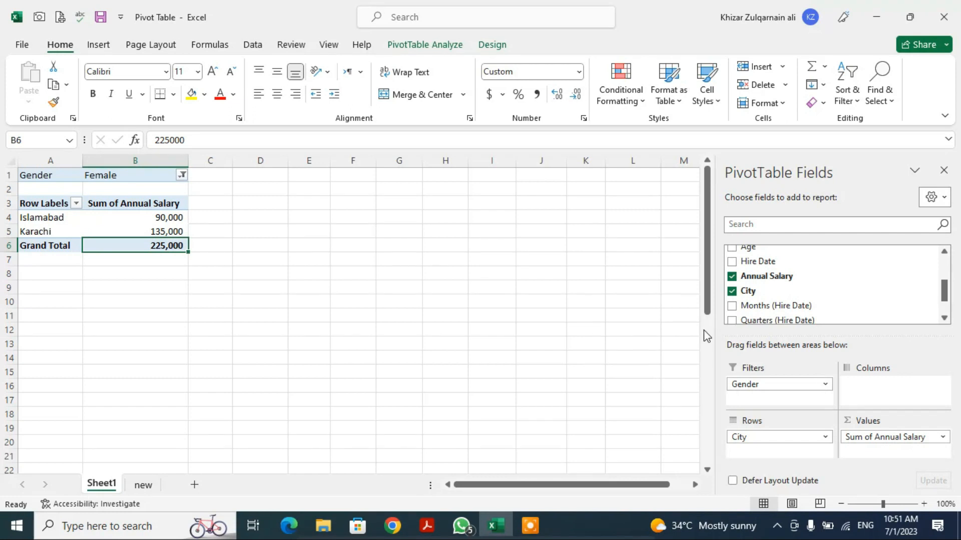
pyautogui.scroll(2, 773, 307)
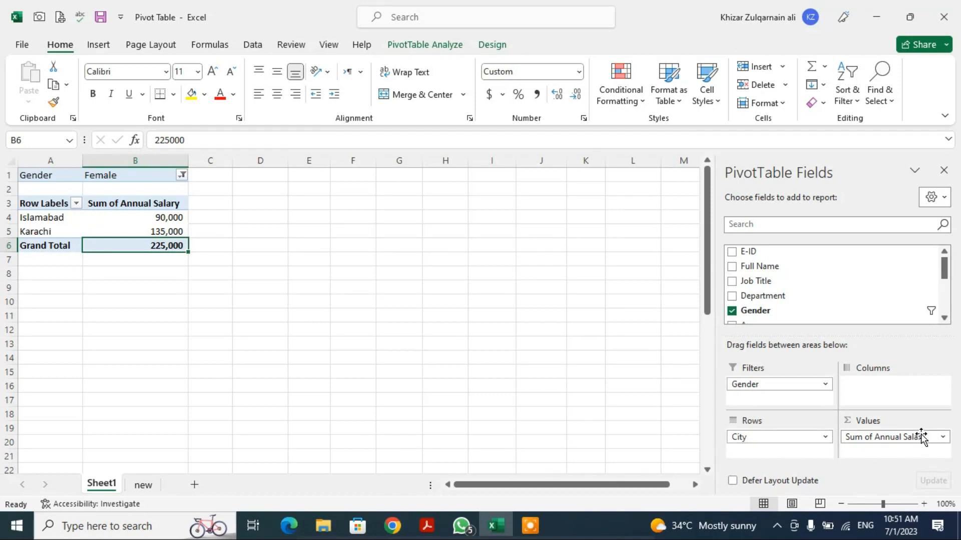
pyautogui.click(732, 311)
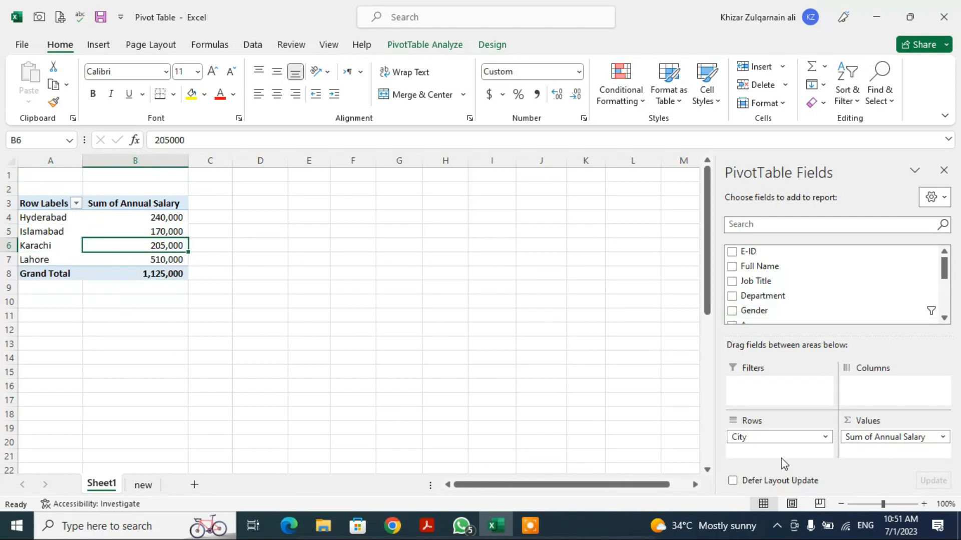
pyautogui.click(943, 438)
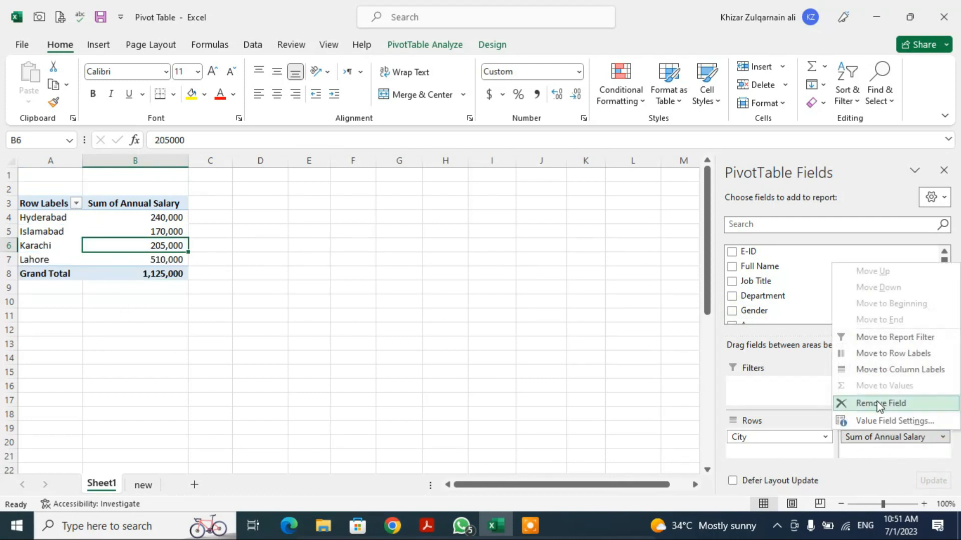
pyautogui.click(884, 420)
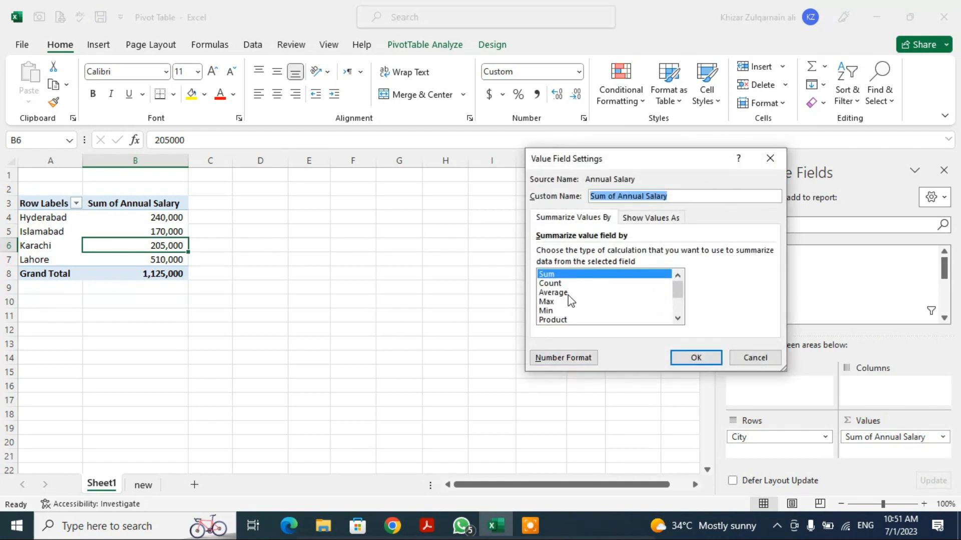
pyautogui.click(550, 284)
pyautogui.click(695, 358)
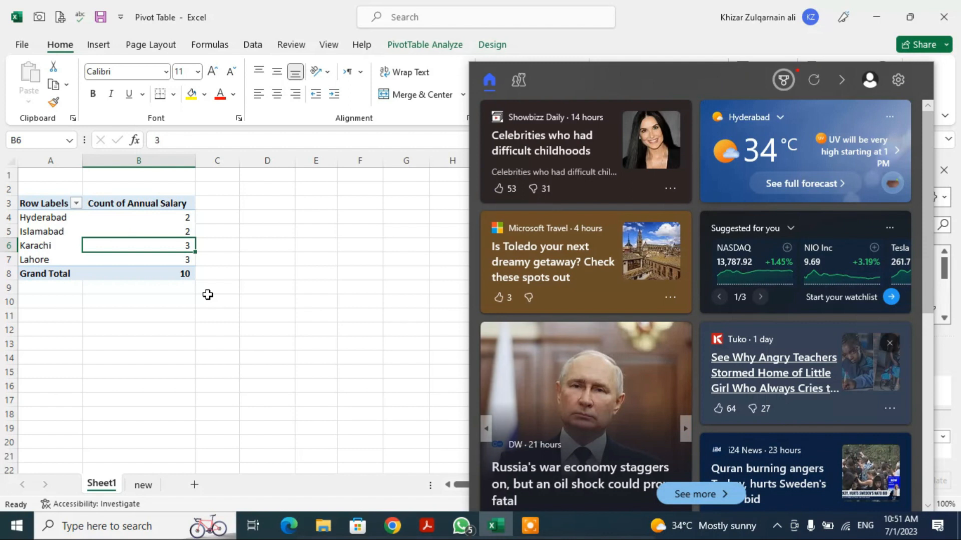
pyautogui.click(304, 315)
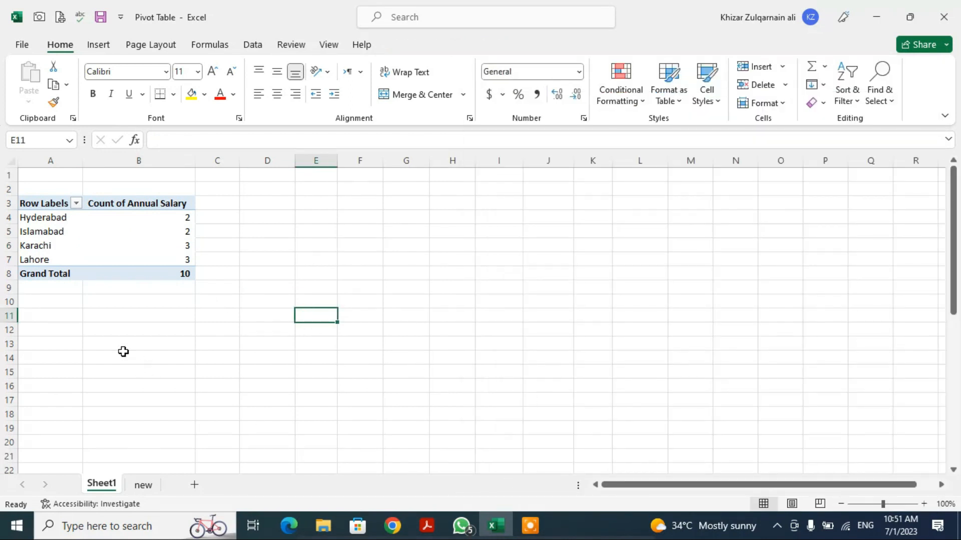
# - Add Job Title to the rows and make City the report filter, checking its list of cities without changing the selection
pyautogui.click(126, 230)
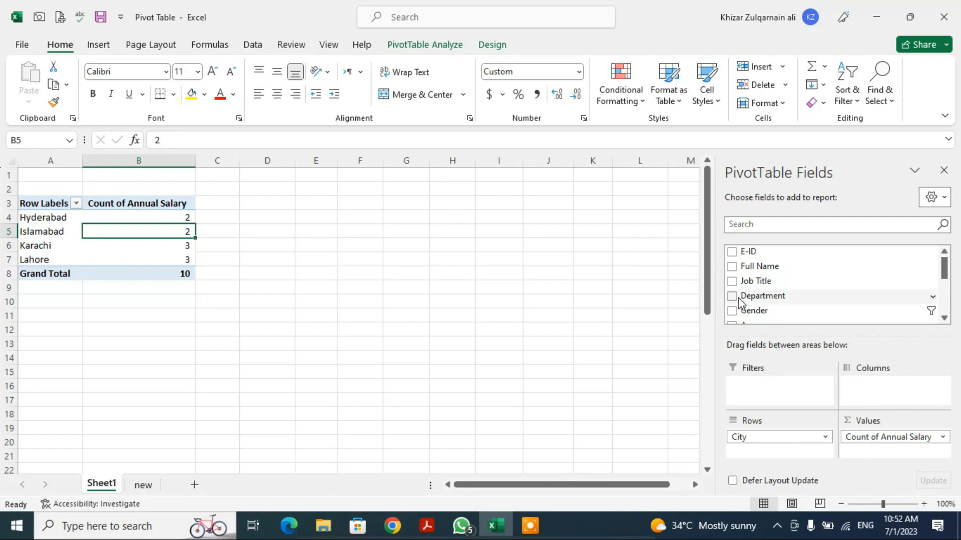
pyautogui.click(732, 284)
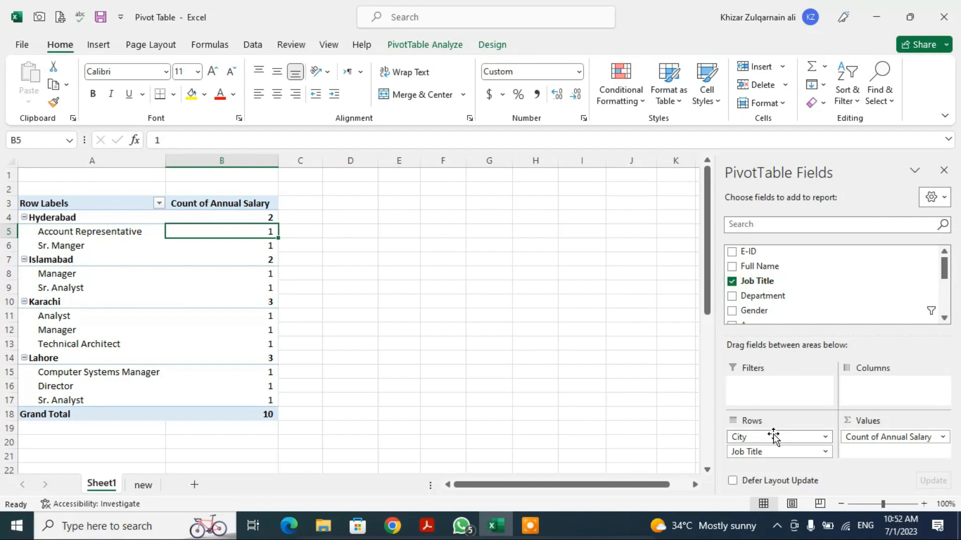
pyautogui.moveTo(764, 437); pyautogui.dragTo(769, 409)
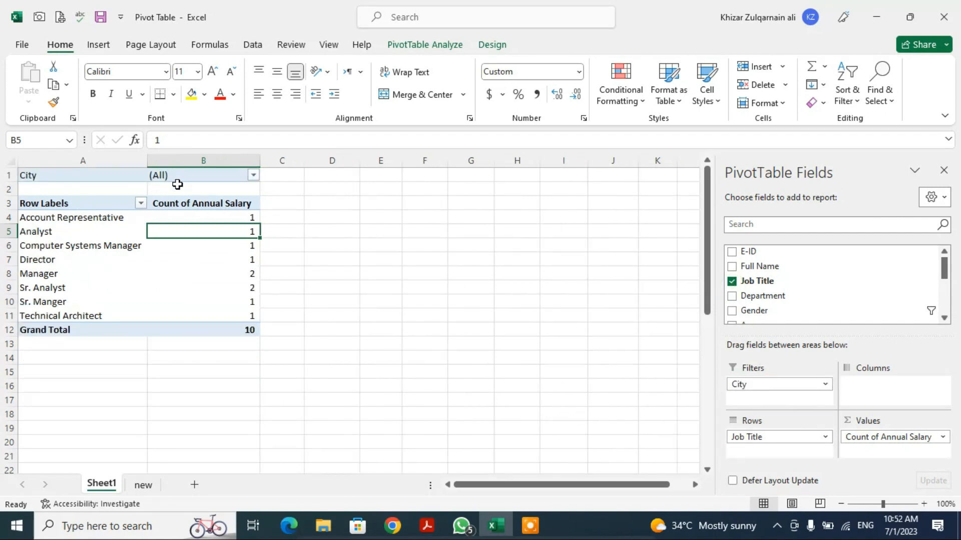
pyautogui.click(261, 172)
pyautogui.click(254, 174)
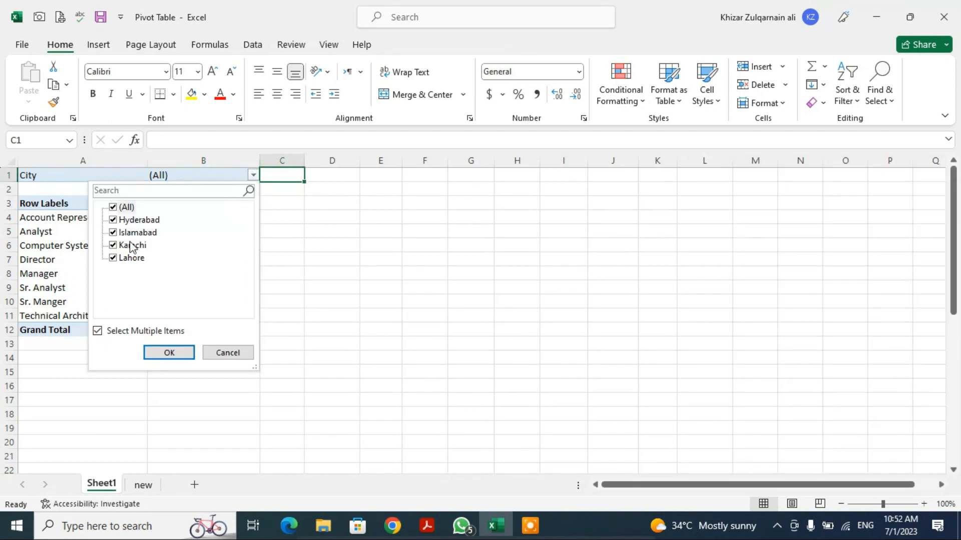
pyautogui.click(448, 264)
pyautogui.click(223, 270)
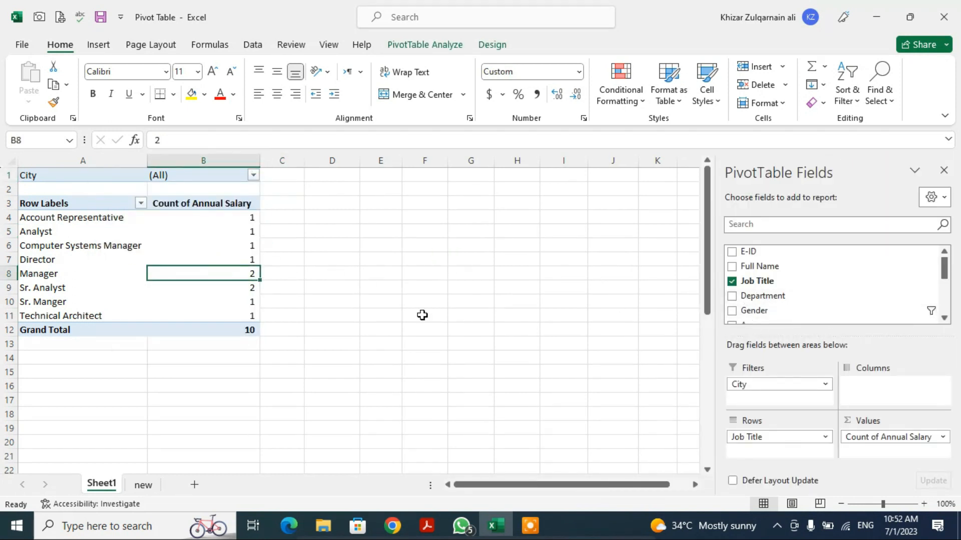
# - Move City back to the rows above Job Title, and place it in the columns with Job Title as the rows
pyautogui.moveTo(748, 384); pyautogui.dragTo(763, 440)
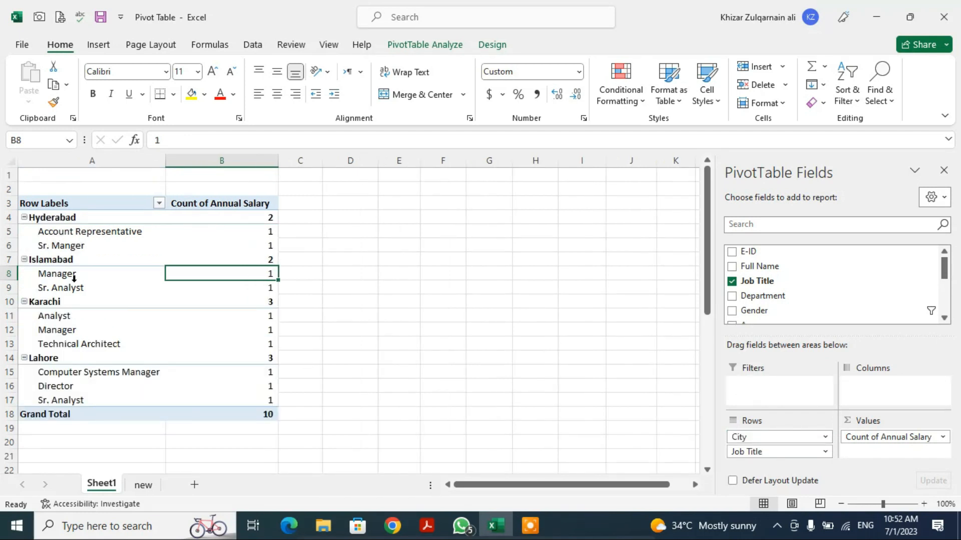
pyautogui.moveTo(764, 452); pyautogui.dragTo(780, 437)
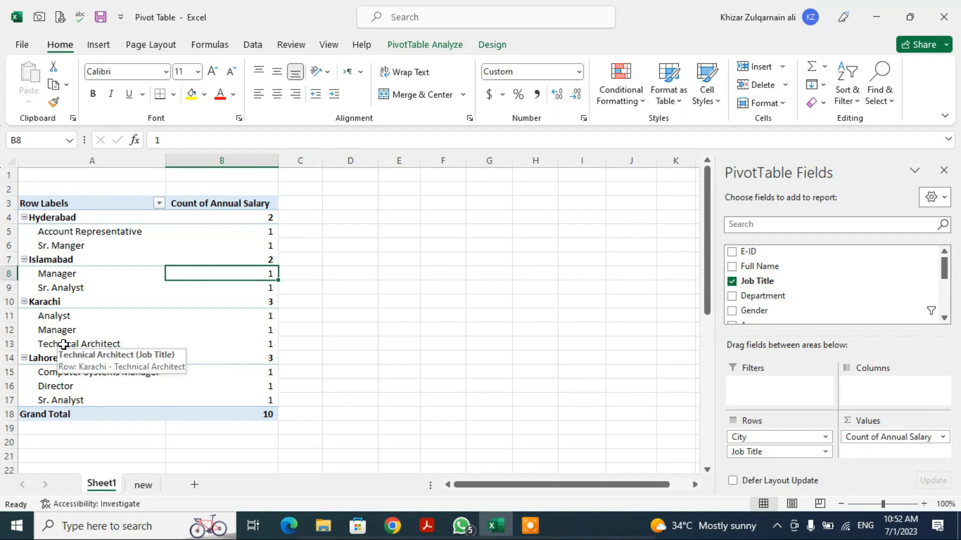
pyautogui.moveTo(785, 450); pyautogui.dragTo(877, 389)
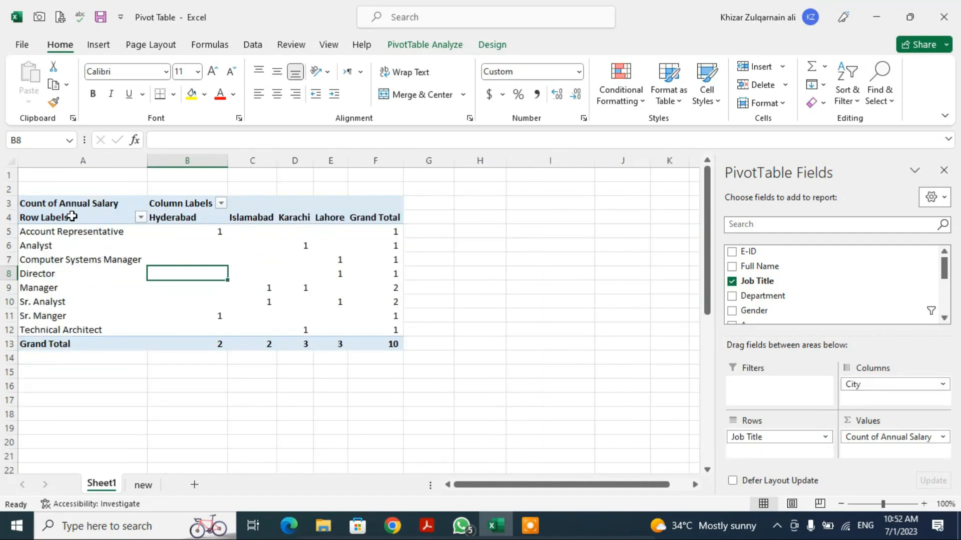